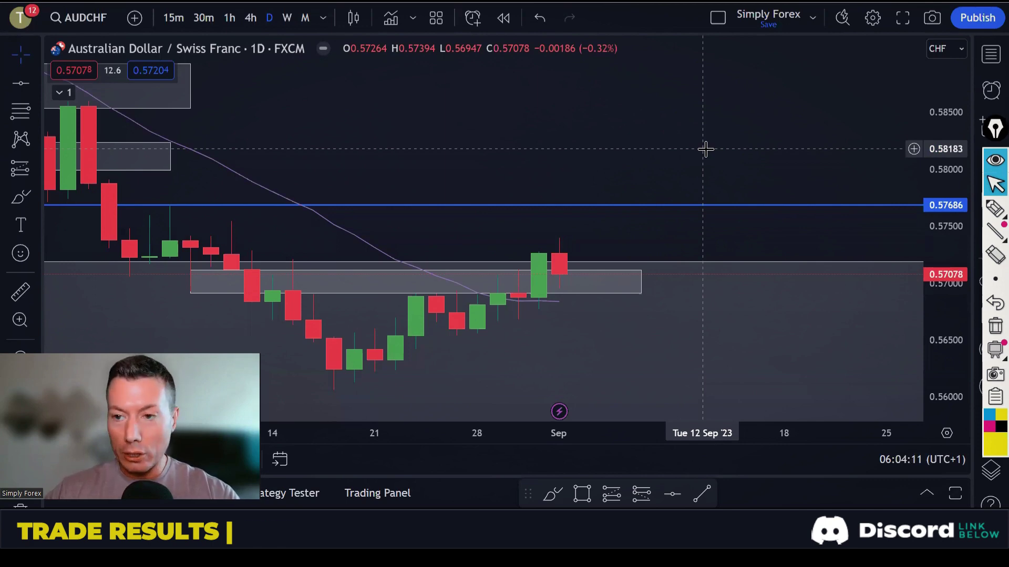
Sketch the falling and recovering price swings on the AUDCHF daily chart in yellow pen and box the last bullish candle
scroll(705, 149, "down", 1)
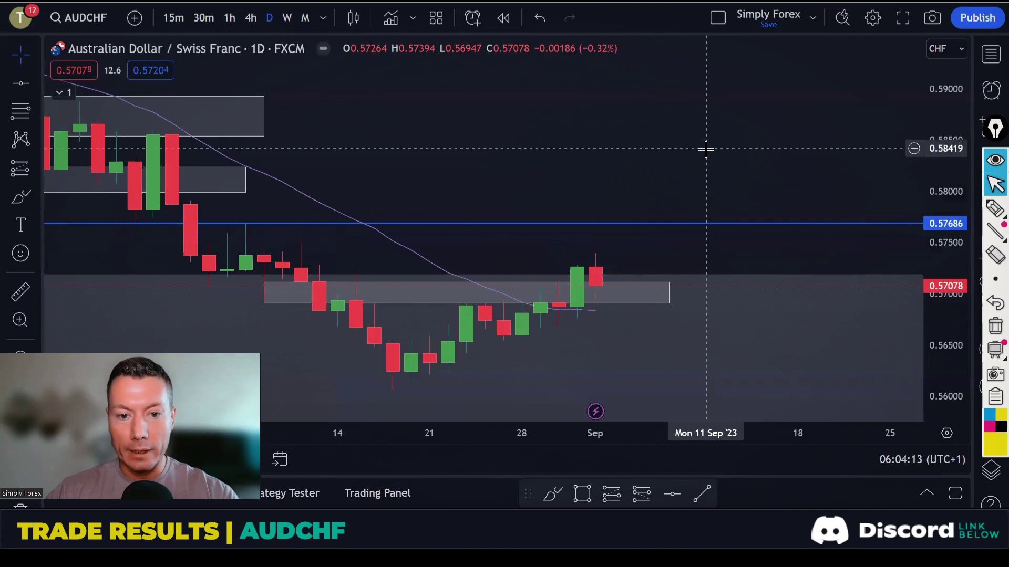
scroll(705, 149, "up", 1)
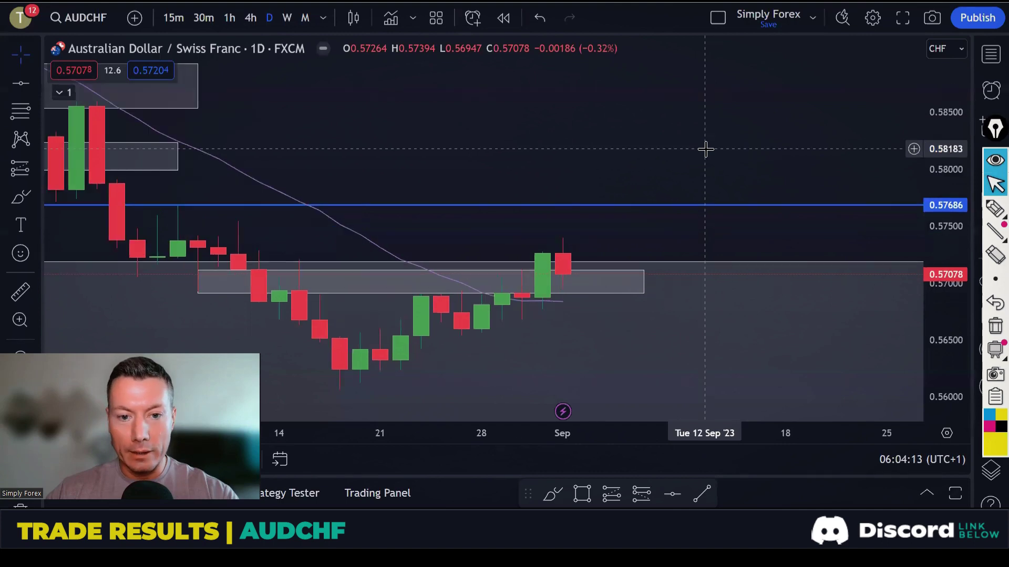
left_click(991, 210)
mouse_move(99, 127)
left_mouse_down()
mouse_move(168, 285)
mouse_move(225, 227)
mouse_move(349, 361)
mouse_move(390, 359)
mouse_move(426, 294)
mouse_move(475, 336)
mouse_move(533, 255)
mouse_move(535, 299)
mouse_move(554, 316)
mouse_move(553, 248)
left_mouse_up()
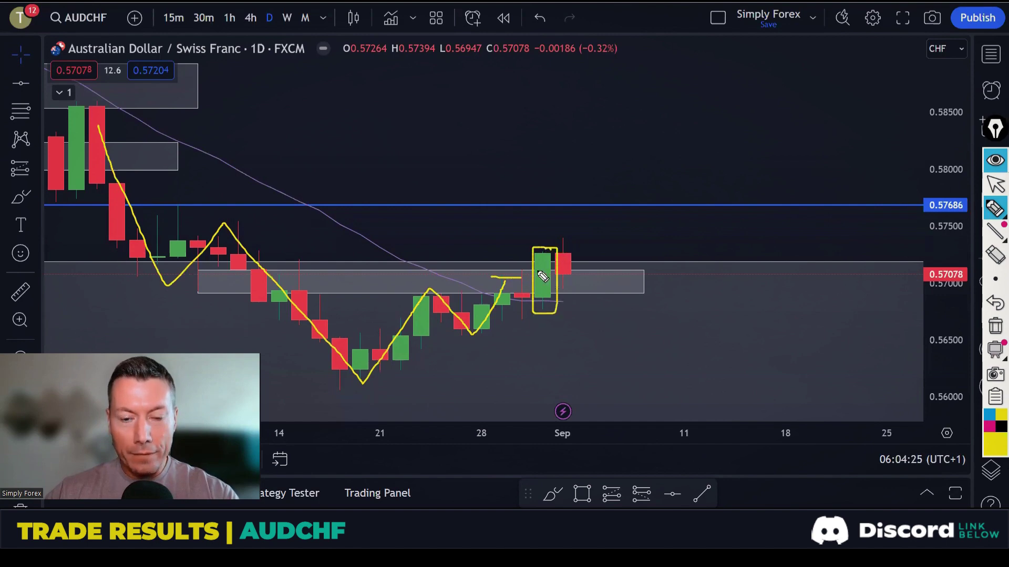
Retrace the recent upswing, underline its swing highs and lows with short horizontal strokes, and clear the annotations
mouse_move(374, 384)
left_mouse_down()
mouse_move(434, 289)
mouse_move(479, 339)
mouse_move(526, 261)
left_mouse_up()
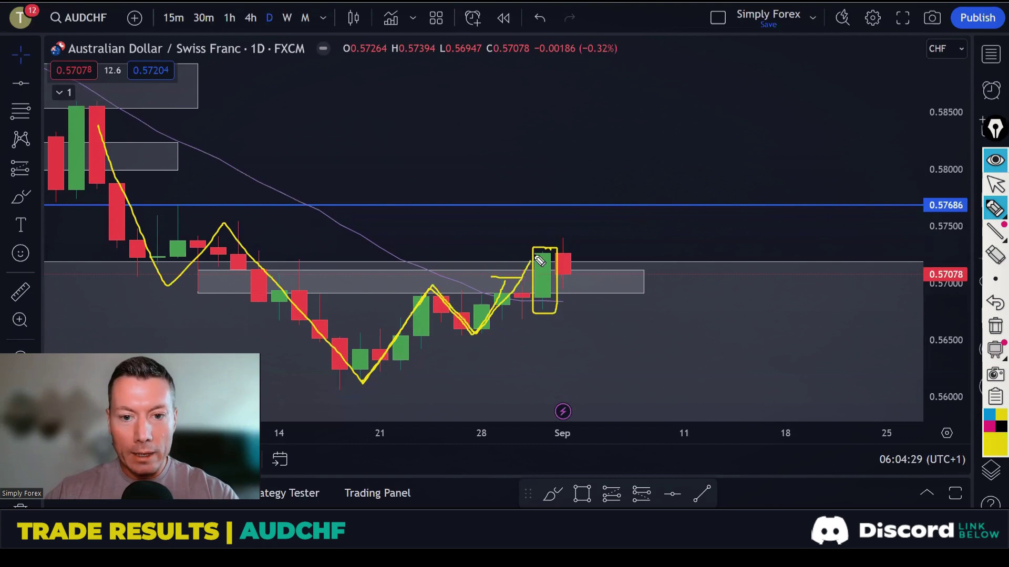
left_click_drag(411, 288, 452, 288)
left_click_drag(519, 254, 556, 255)
left_click_drag(346, 384, 385, 384)
left_click_drag(453, 337, 526, 338)
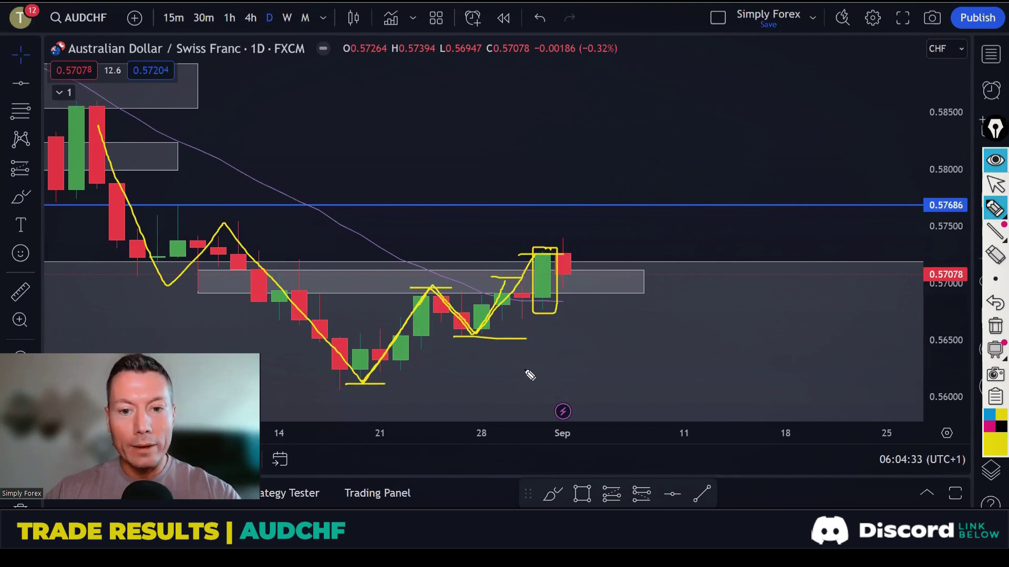
left_click(994, 326)
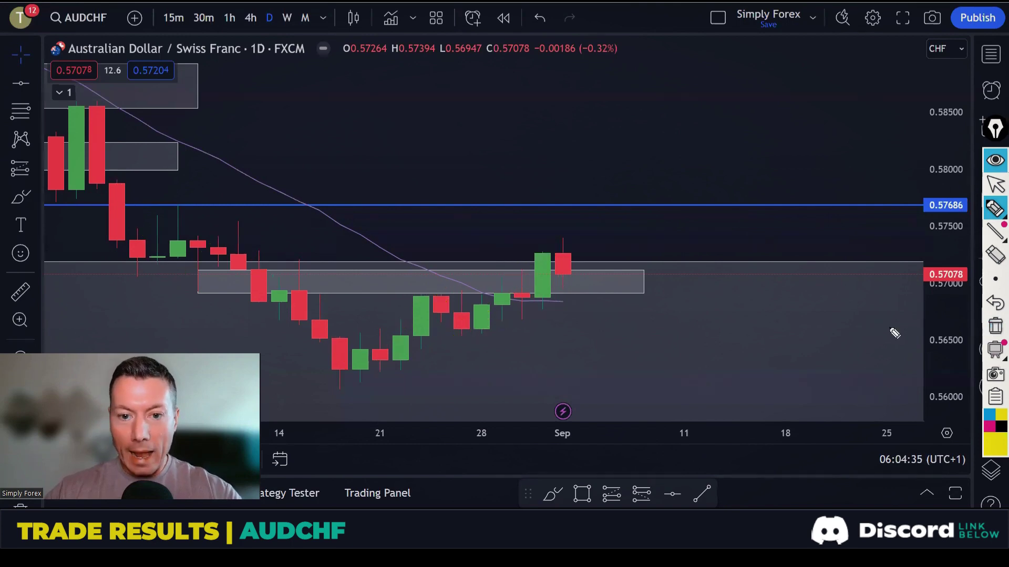
Mark the last bullish candle and moving average in pen, draw an arrow up to the 0.57686 line, and clear the annotations
left_click_drag(545, 264, 543, 293)
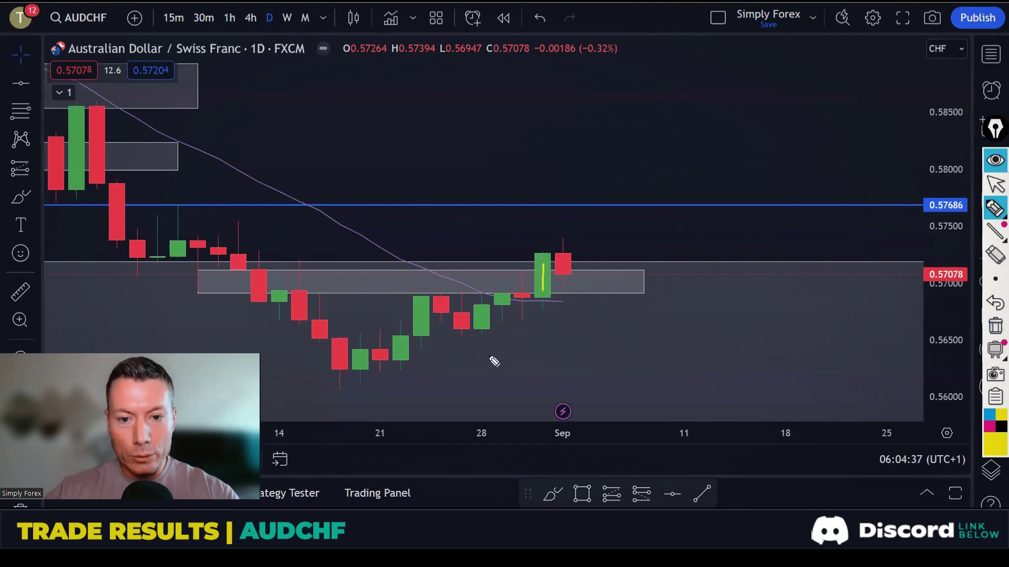
mouse_move(384, 250)
left_mouse_down()
mouse_move(457, 284)
mouse_move(572, 301)
left_mouse_up()
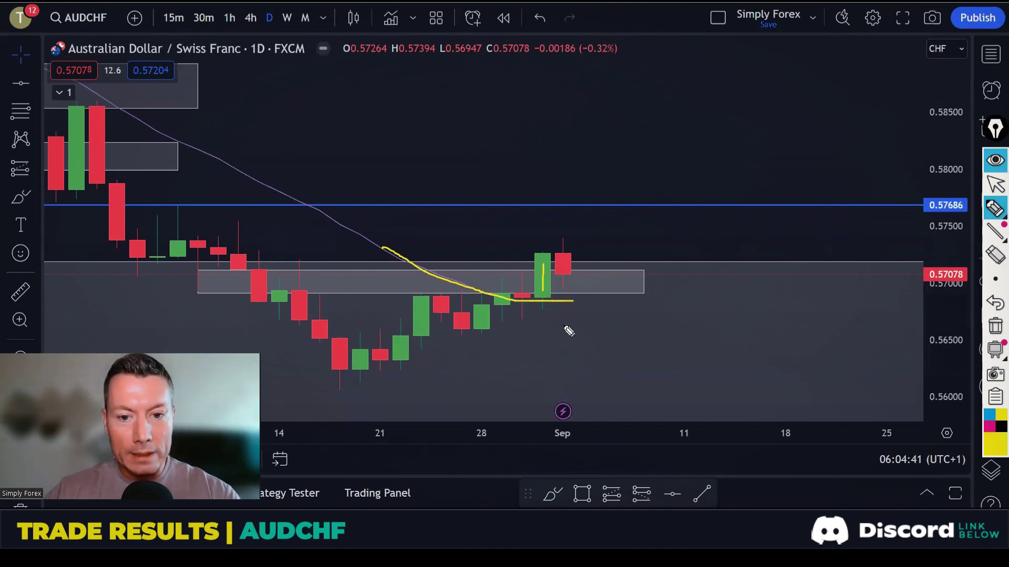
left_click_drag(578, 259, 606, 210)
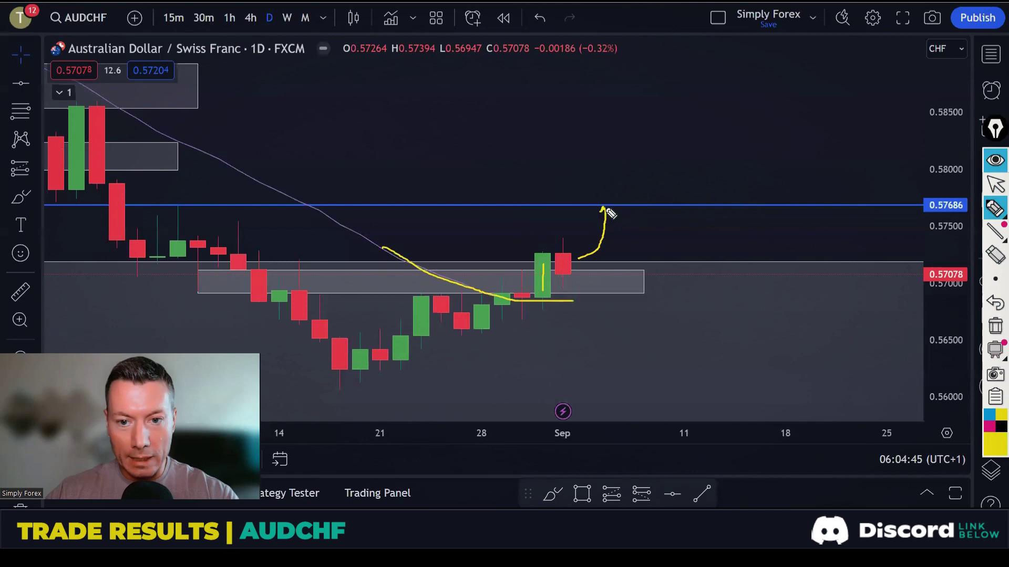
left_click(994, 327)
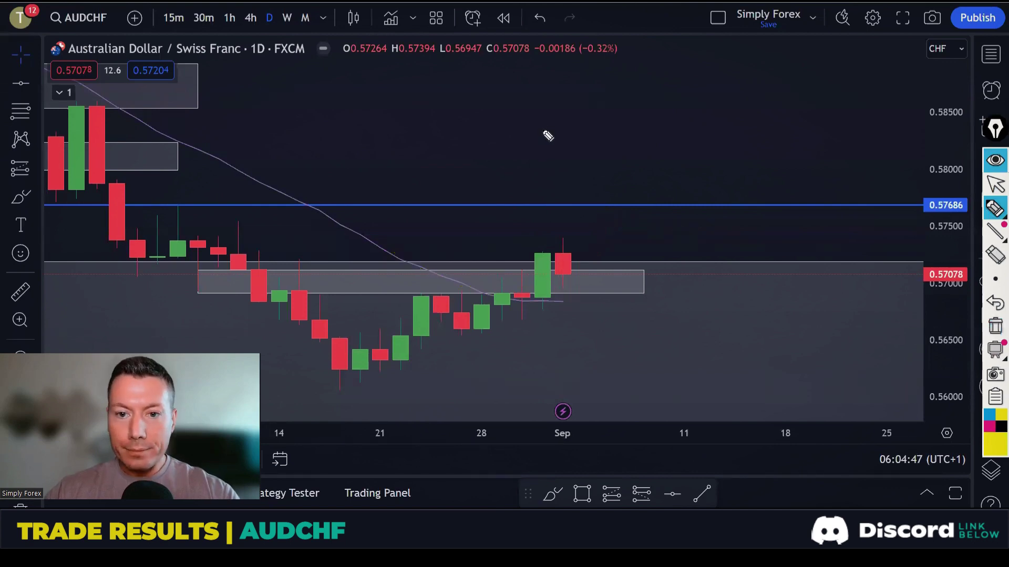
Switch AUDCHF to the 1h timeframe, box the bullish candle after the sharp drop, and mark levels at its close and the zone's lower edge
left_click(230, 17)
scroll(688, 203, "down", 3)
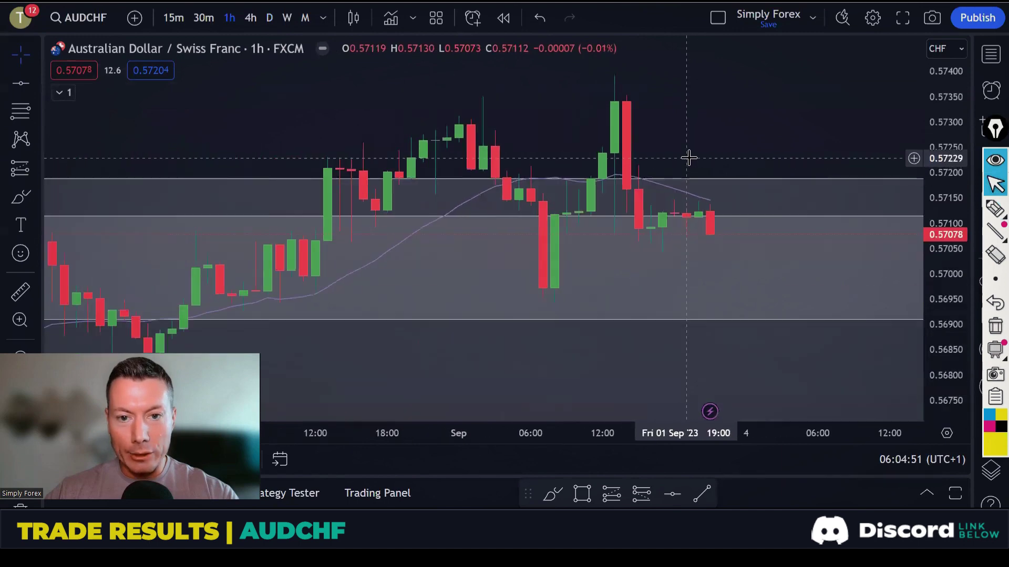
scroll(689, 158, "down", 3)
scroll(712, 131, "right", 3)
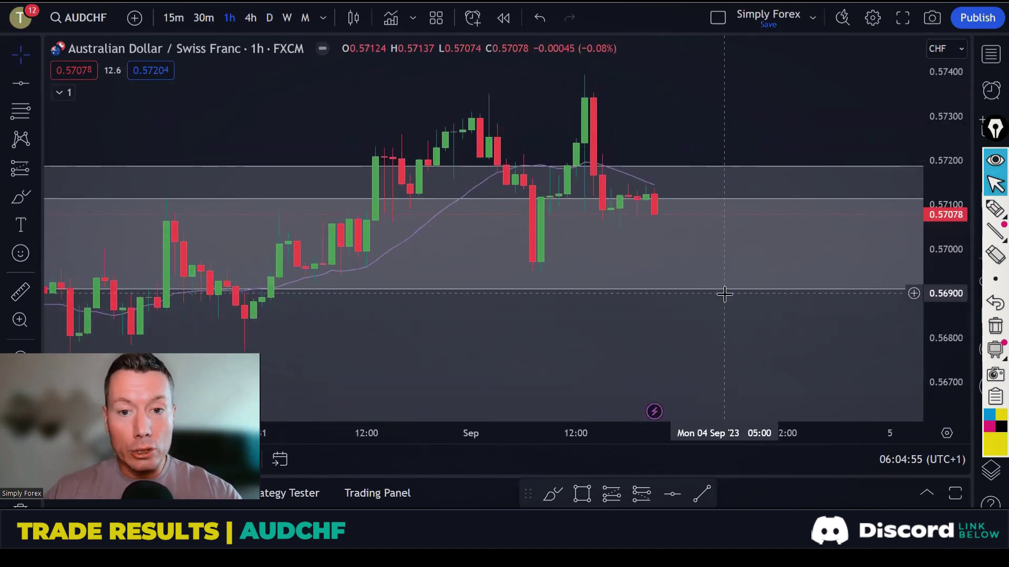
left_click(994, 208)
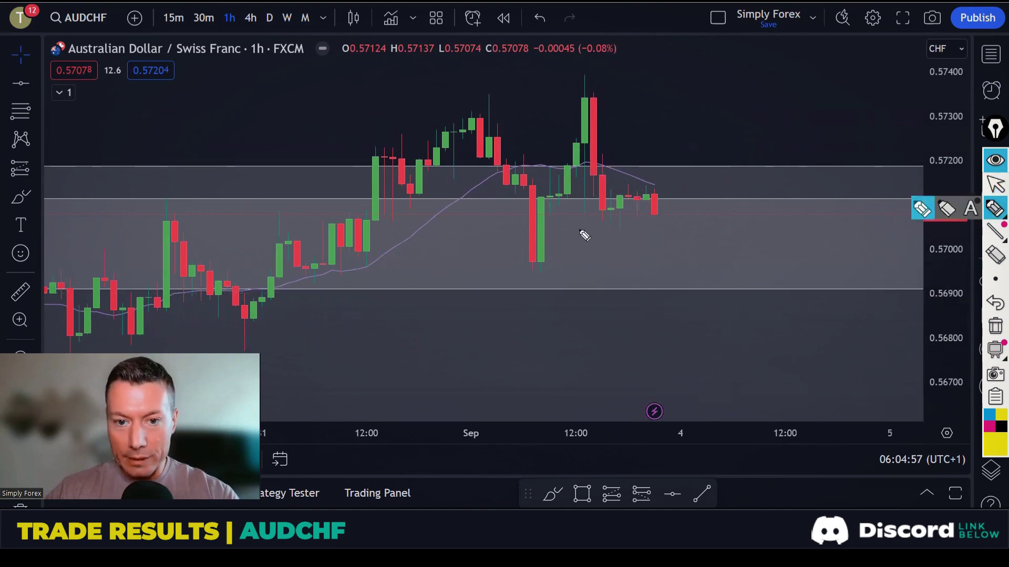
mouse_move(552, 198)
left_mouse_down()
mouse_move(535, 231)
mouse_move(537, 268)
mouse_move(557, 226)
mouse_move(547, 199)
mouse_move(579, 199)
left_mouse_up()
left_click_drag(526, 291, 566, 290)
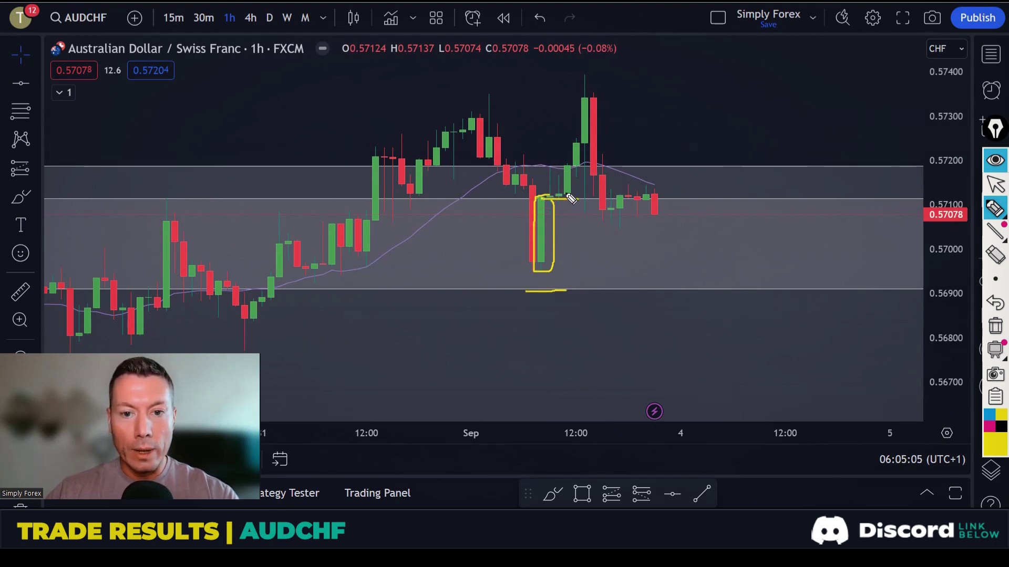
Draw arrows for the rally from the boxed candle and its pullback, mark the earlier high, and write "80%" beside the peak
mouse_move(553, 198)
left_mouse_down()
mouse_move(567, 187)
mouse_move(590, 115)
mouse_move(584, 99)
mouse_move(592, 116)
left_mouse_up()
left_click_drag(471, 114, 518, 114)
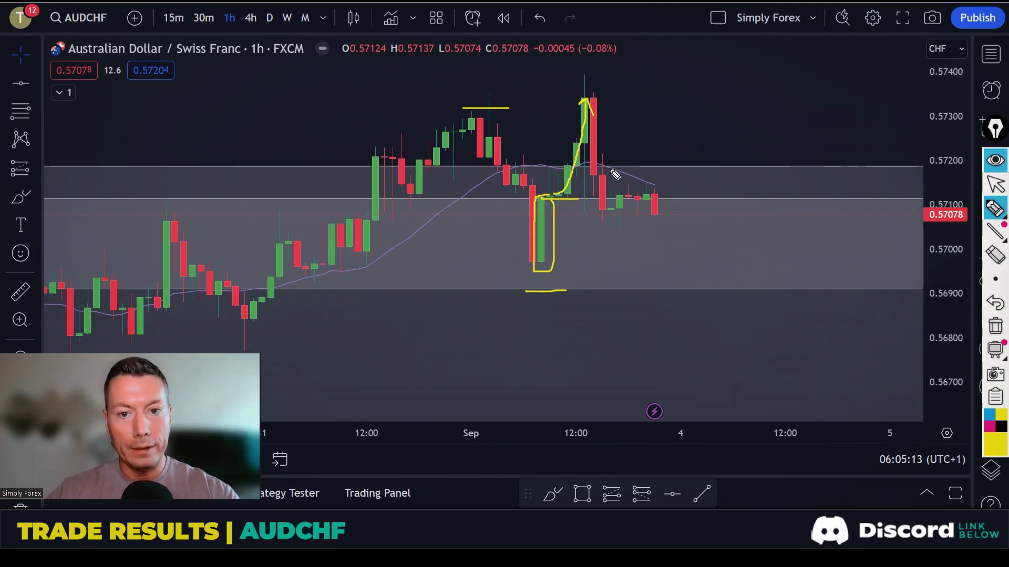
left_click_drag(599, 101, 625, 199)
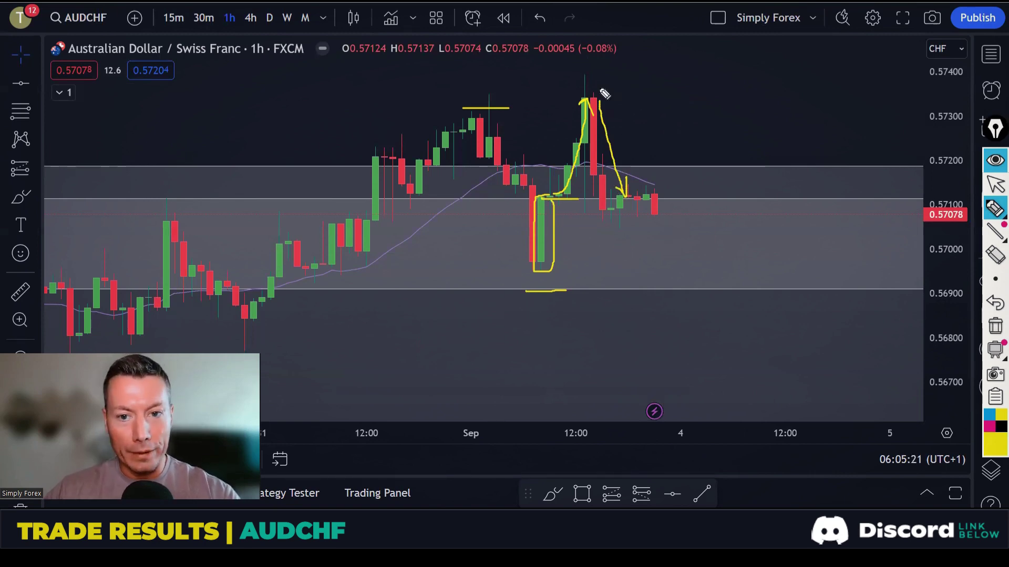
mouse_move(630, 115)
left_mouse_down()
mouse_move(637, 124)
mouse_move(653, 109)
mouse_move(661, 120)
left_mouse_up()
left_click(674, 119)
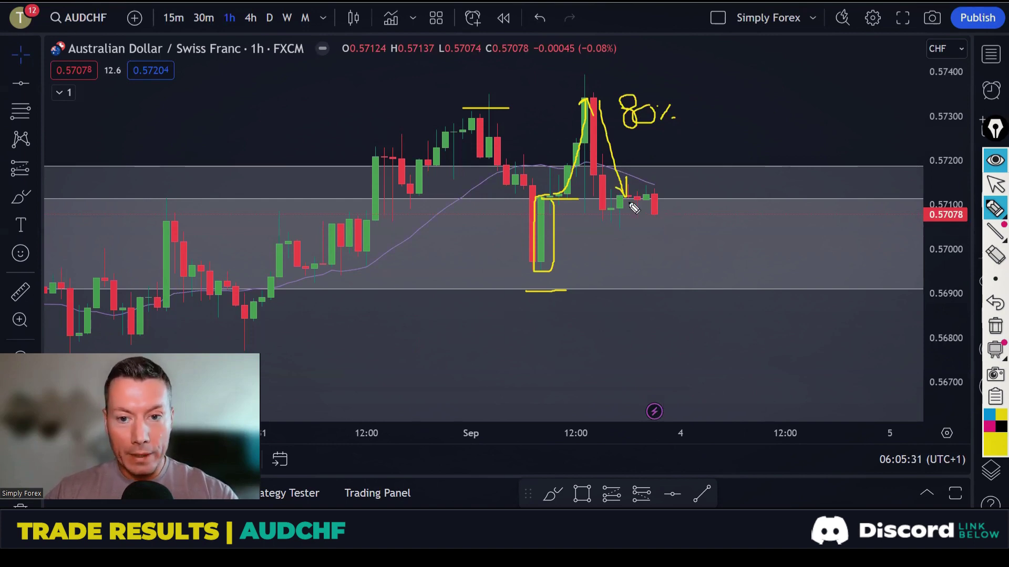
Sketch a hypothetical bullish candle after the latest price with an upward arrow, and underline stop levels beneath both boxed candles
mouse_move(684, 248)
left_mouse_down()
mouse_move(684, 195)
mouse_move(699, 225)
mouse_move(698, 245)
mouse_move(688, 245)
left_mouse_up()
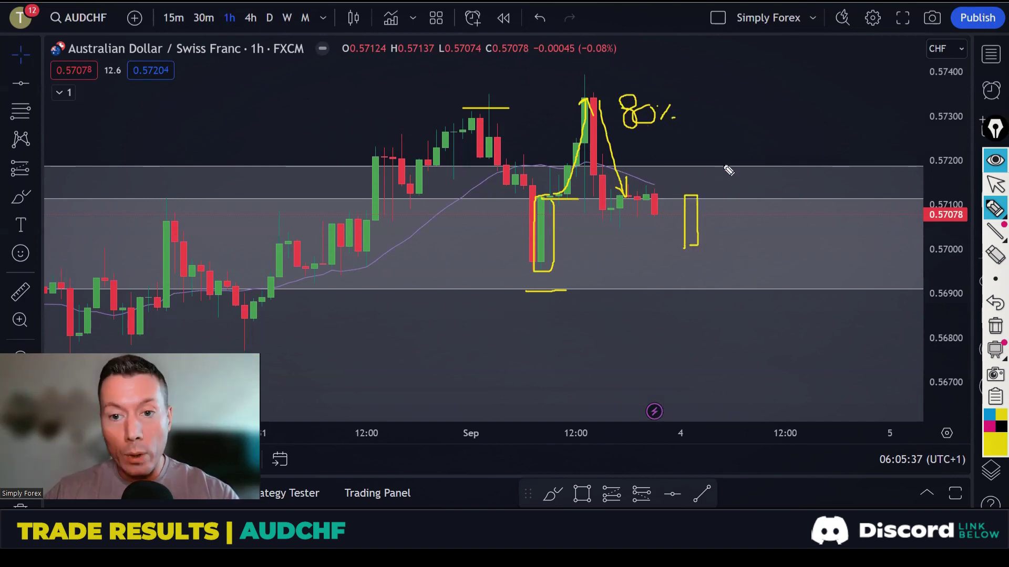
mouse_move(711, 204)
left_mouse_down()
mouse_move(744, 125)
mouse_move(728, 94)
mouse_move(745, 79)
mouse_move(774, 88)
left_mouse_up()
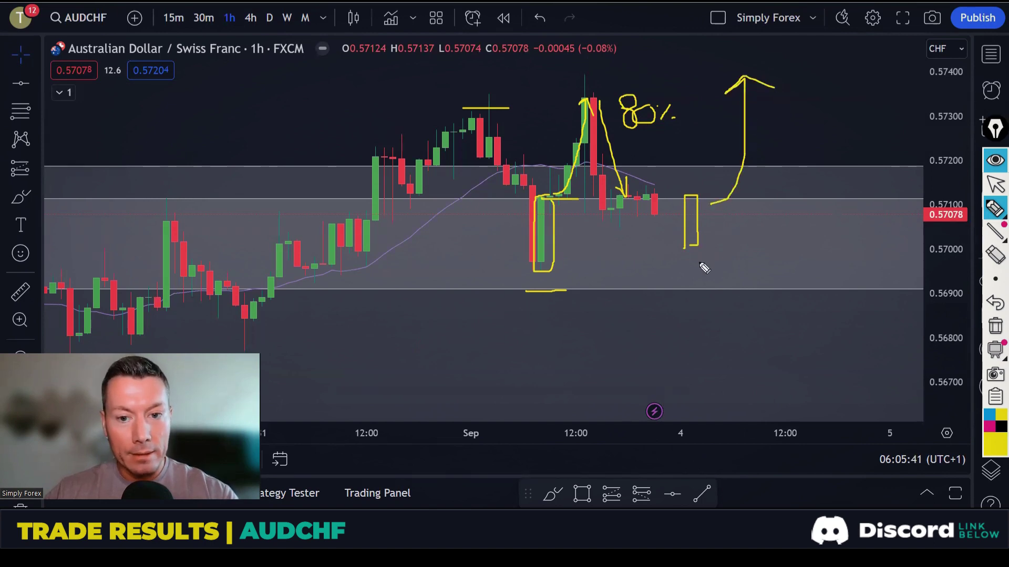
left_click_drag(518, 291, 608, 291)
left_click_drag(710, 263, 659, 261)
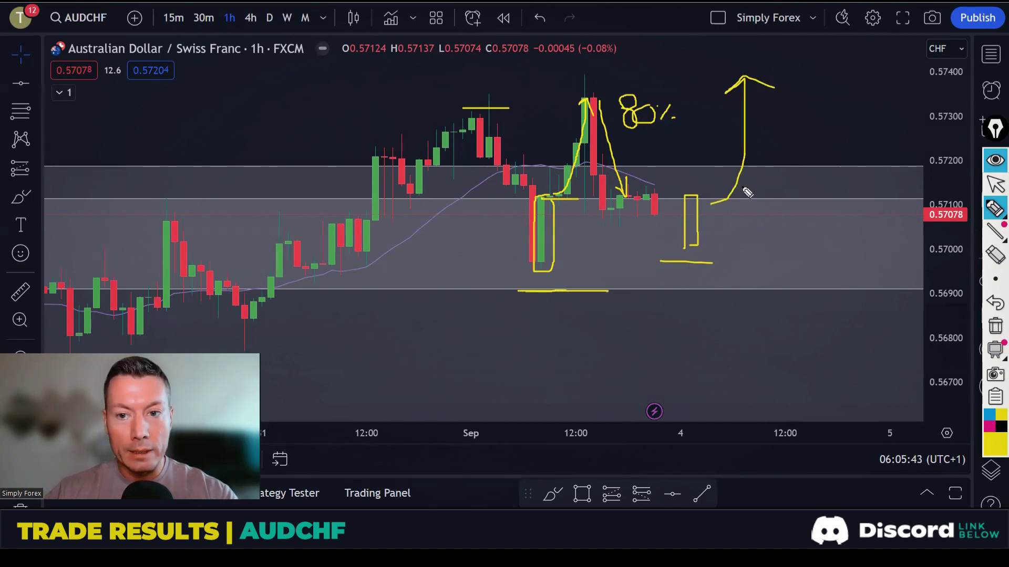
Draw a rising zigzag of higher highs and higher lows, mark a level under each low, and clear the annotations
mouse_move(738, 214)
left_mouse_down()
mouse_move(772, 129)
mouse_move(835, 89)
mouse_move(865, 131)
mouse_move(883, 58)
left_mouse_up()
left_click_drag(790, 198, 820, 198)
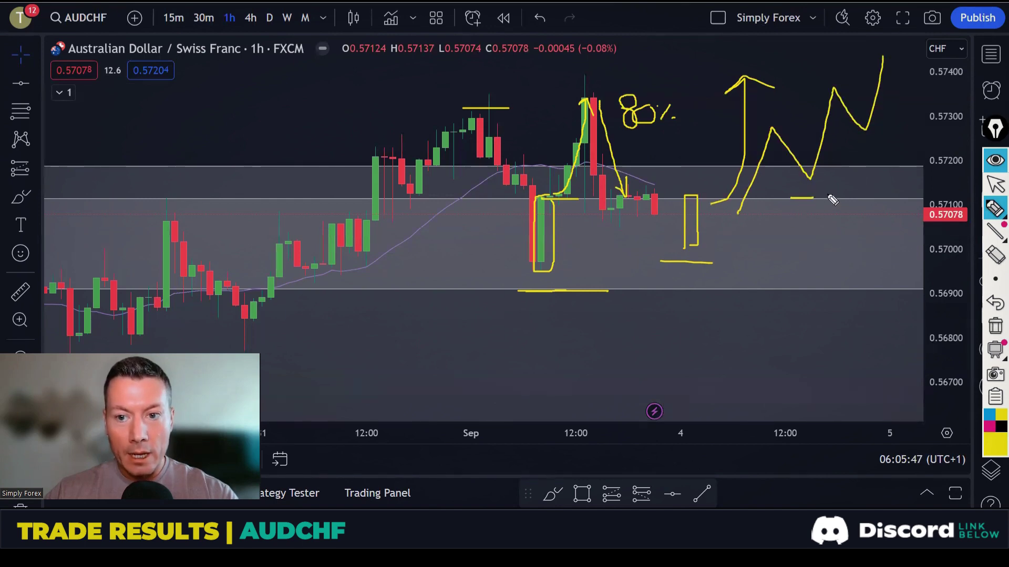
left_click_drag(861, 152, 883, 151)
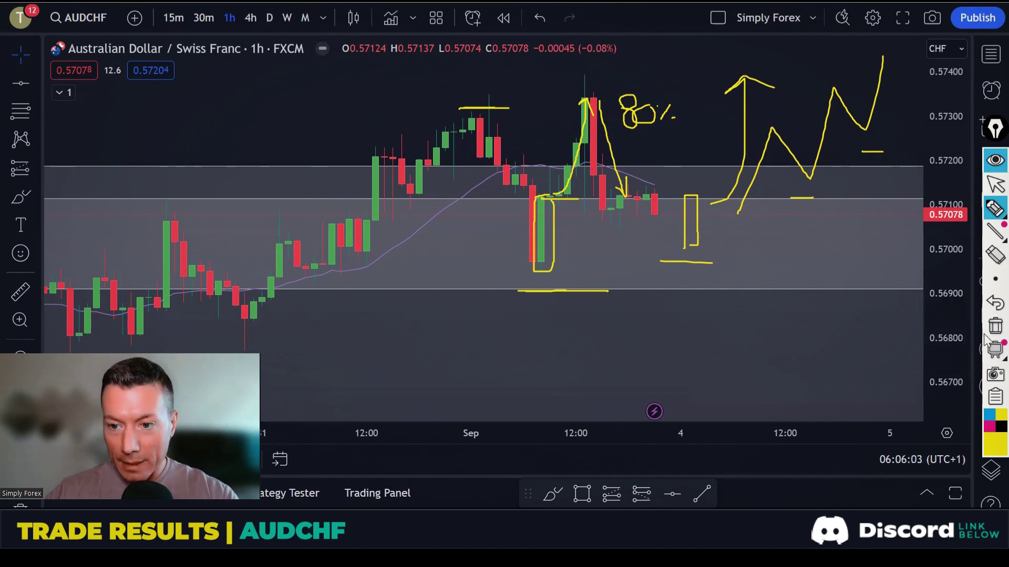
left_click(986, 311)
Load the CADCHF chart from the watchlist and hide the watchlist again
left_click(991, 55)
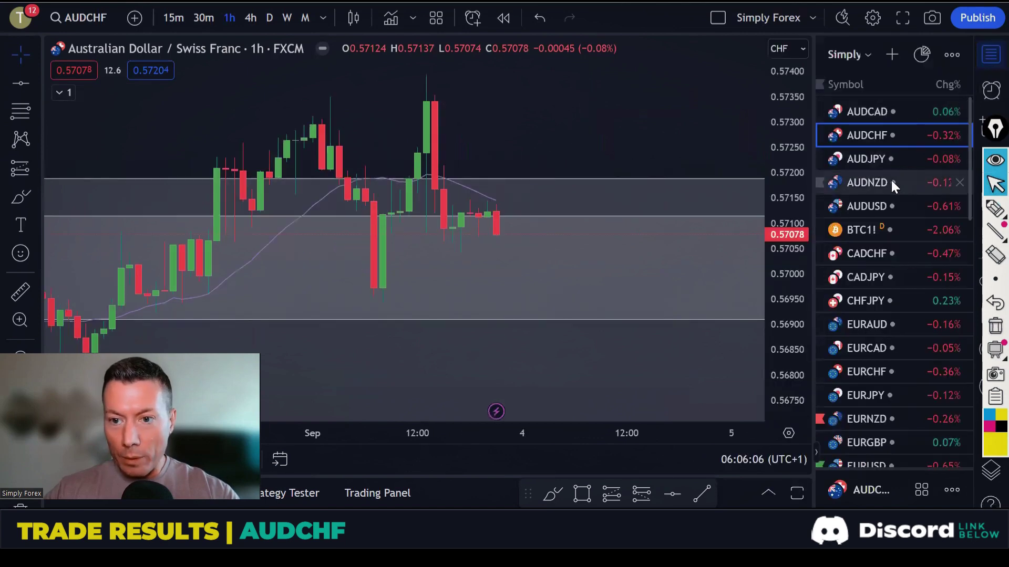
left_click(877, 249)
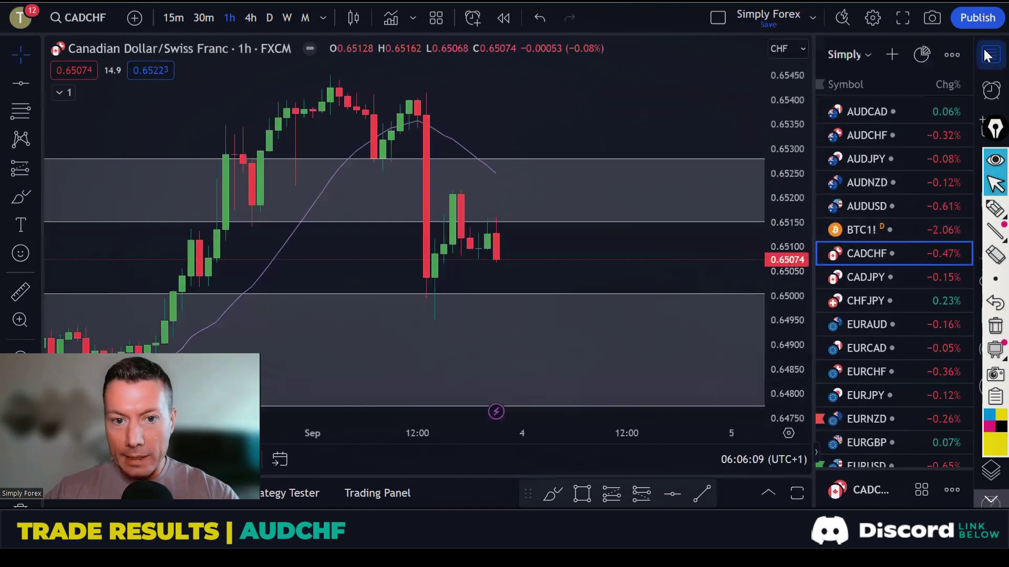
left_click(987, 55)
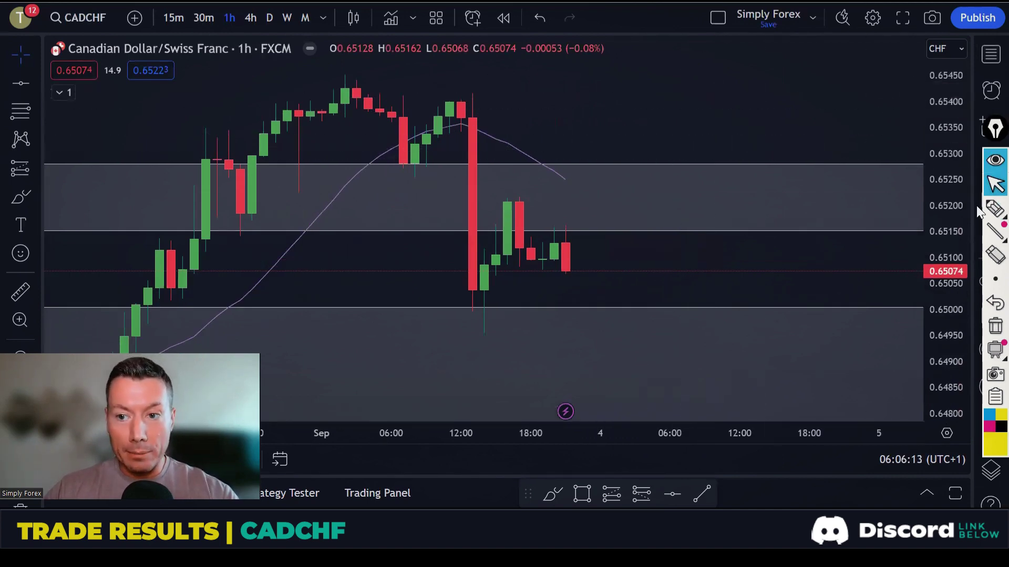
Mark the candles around the moving average on CADCHF, draw a downward arrow along the sharp drop, and clear the annotations
left_click(994, 209)
mouse_move(414, 149)
left_mouse_down()
mouse_move(414, 161)
mouse_move(431, 145)
mouse_move(403, 142)
left_mouse_up()
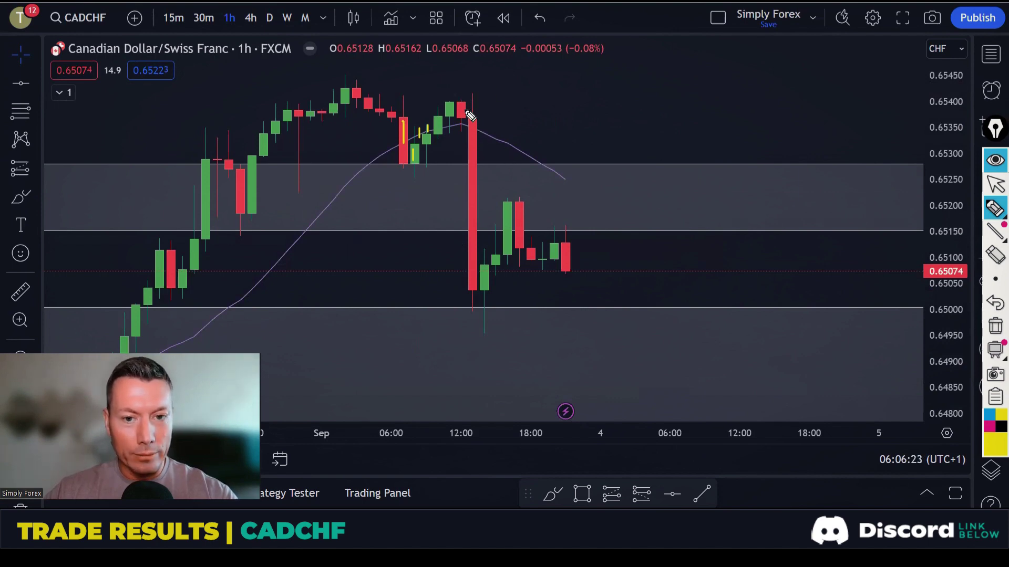
mouse_move(464, 109)
left_mouse_down()
mouse_move(491, 198)
mouse_move(496, 289)
left_mouse_up()
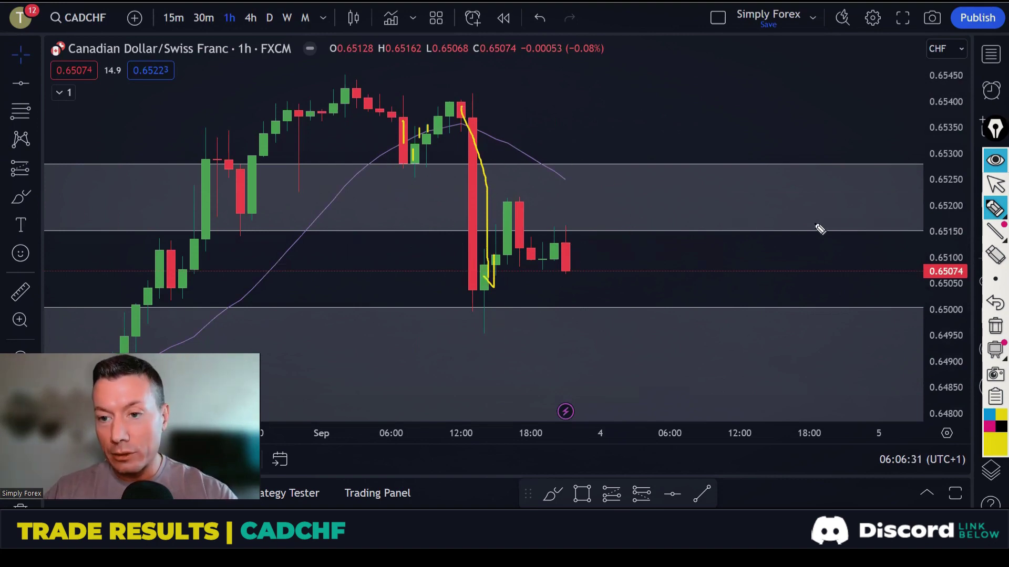
left_click(995, 327)
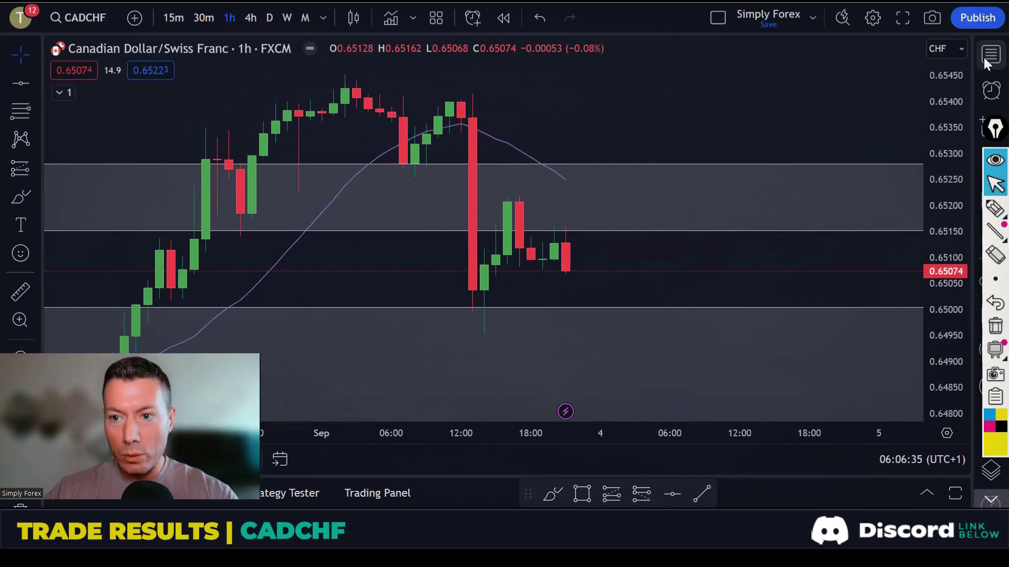
Load the GBPCHF chart from the watchlist and frame the latest 1h candles
left_click(986, 57)
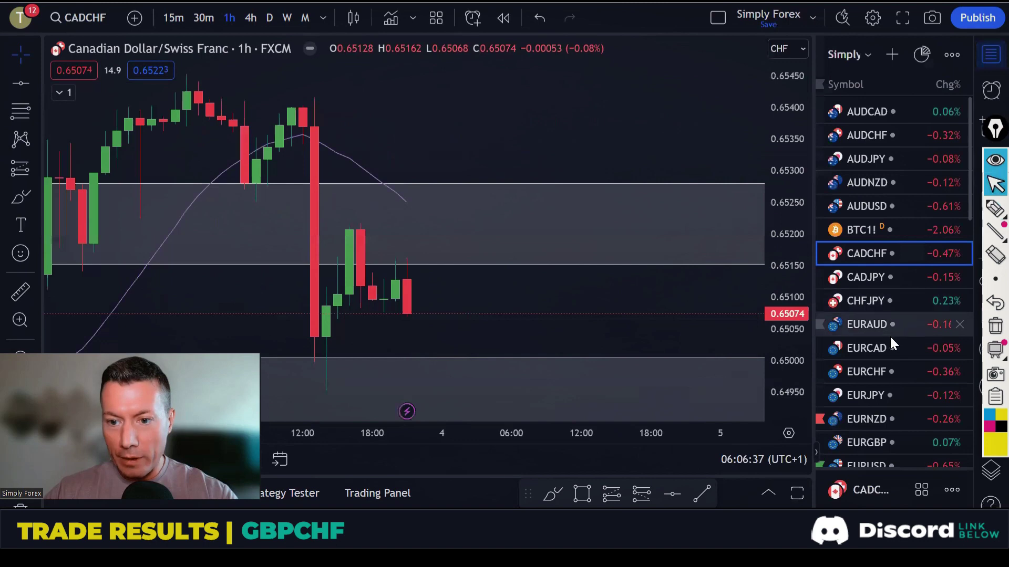
scroll(885, 341, "down", 3)
scroll(884, 339, "down", 2)
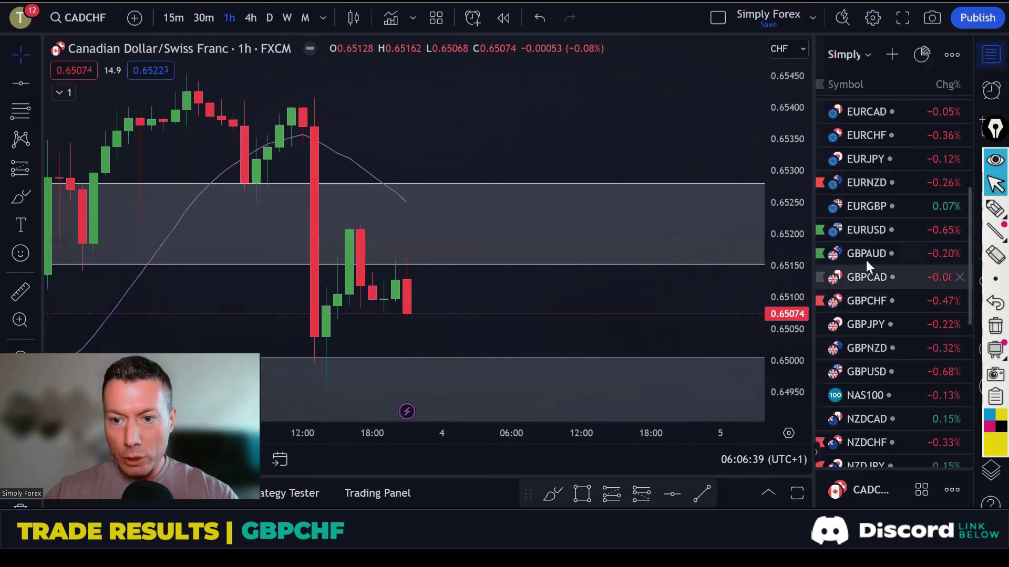
left_click(866, 296)
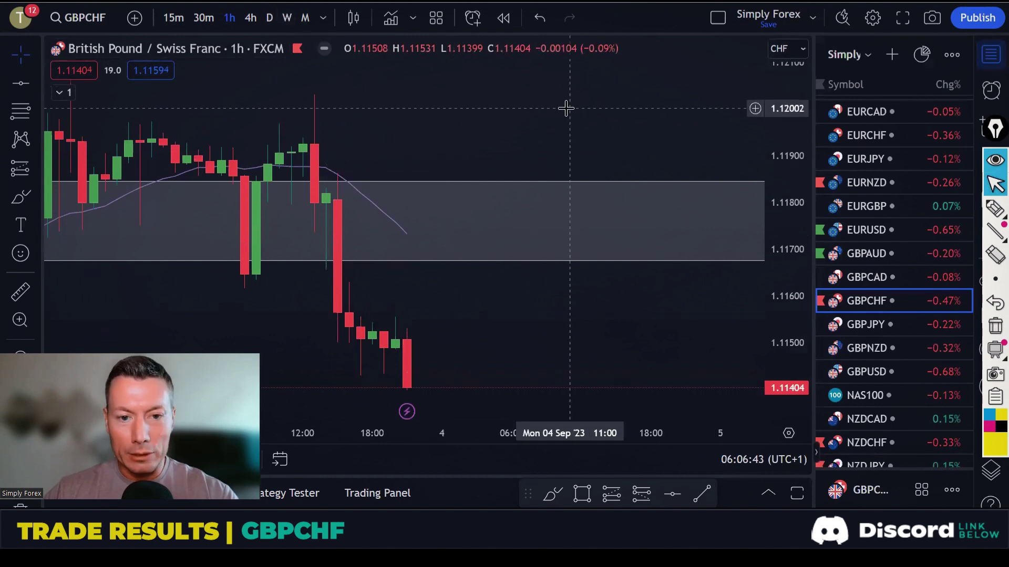
scroll(581, 111, "left", 5)
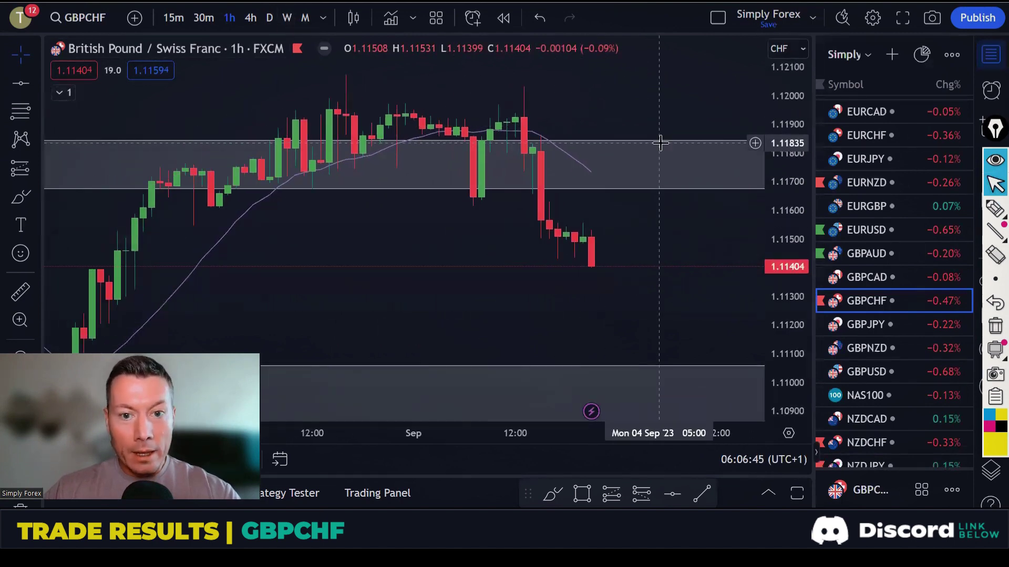
scroll(660, 142, "up", 2)
Box the large bullish GBPCHF candle in yellow pen, draw arrows up from it, and rule horizontal lines across the previous highs
left_click(995, 209)
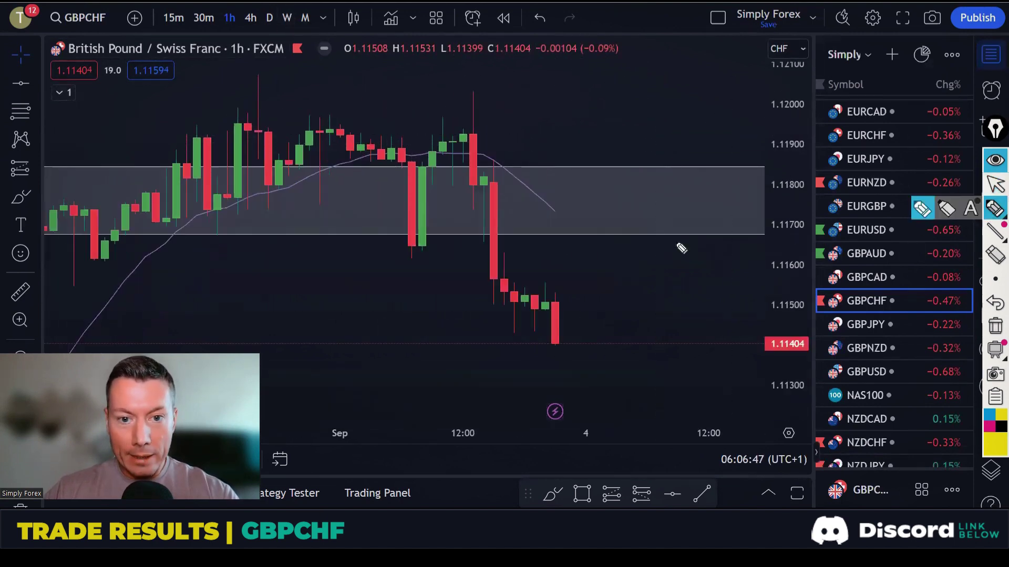
mouse_move(437, 167)
left_mouse_down()
mouse_move(424, 167)
mouse_move(418, 190)
mouse_move(429, 258)
mouse_move(429, 166)
mouse_move(444, 126)
left_mouse_up()
left_click_drag(220, 113, 520, 120)
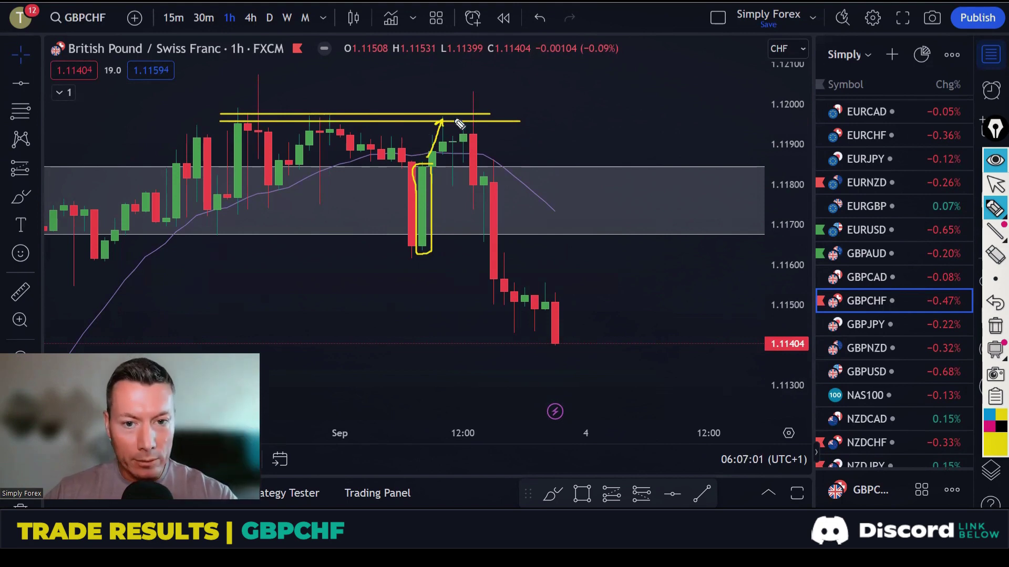
mouse_move(435, 162)
left_mouse_down()
mouse_move(456, 120)
mouse_move(253, 124)
left_mouse_up()
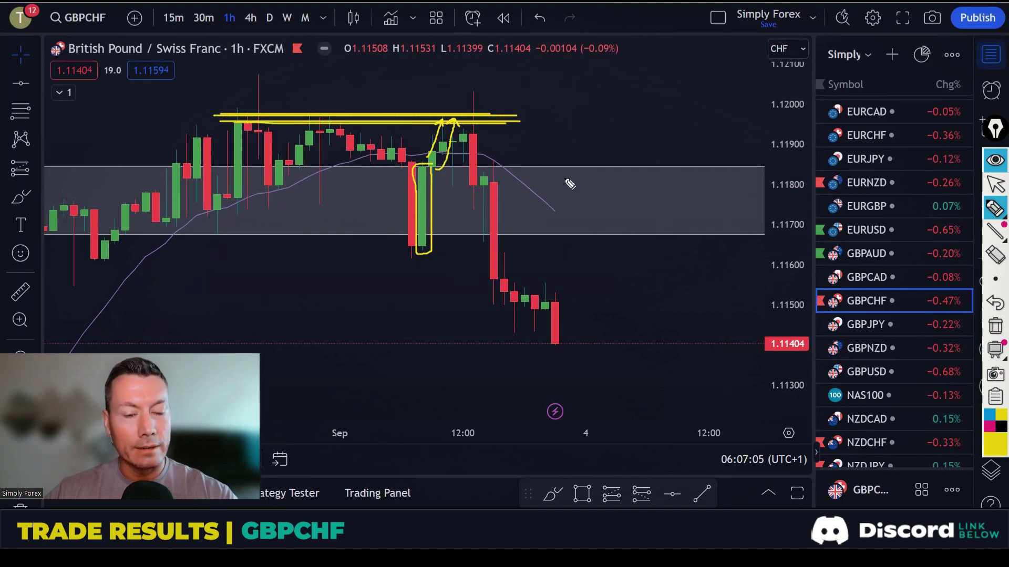
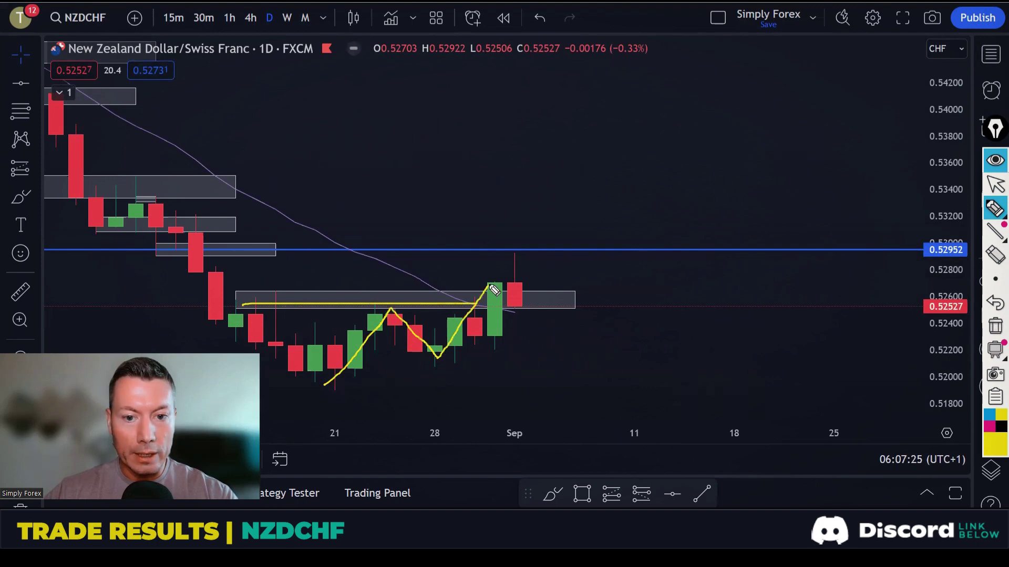
Rule short yellow lines at the swing lows and swing highs of the traced zigzag on the daily NZDCHF chart
left_click_drag(304, 380, 380, 380)
left_click_drag(424, 356, 508, 355)
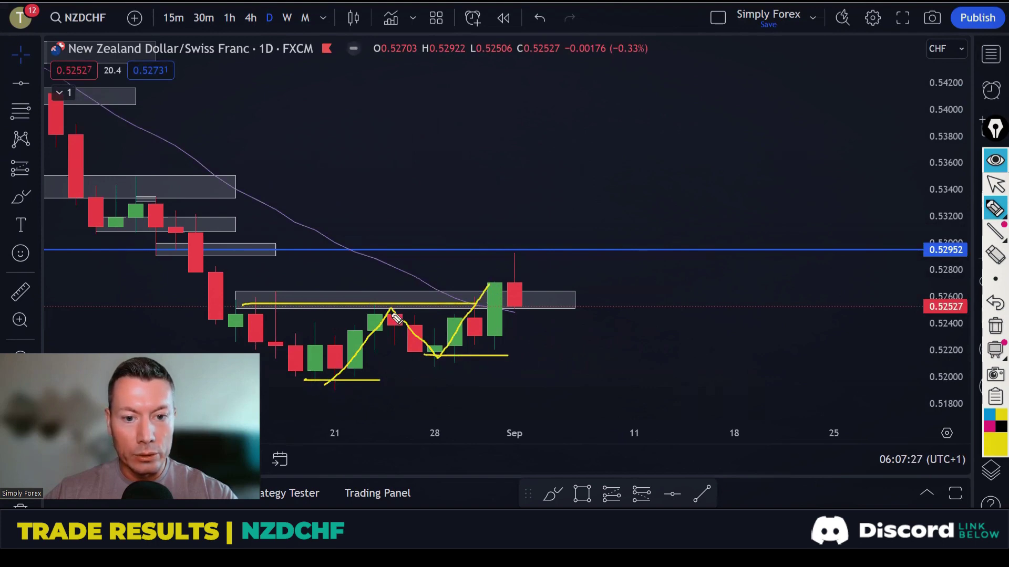
mouse_move(366, 307)
left_mouse_down()
mouse_move(441, 309)
mouse_move(549, 283)
left_mouse_up()
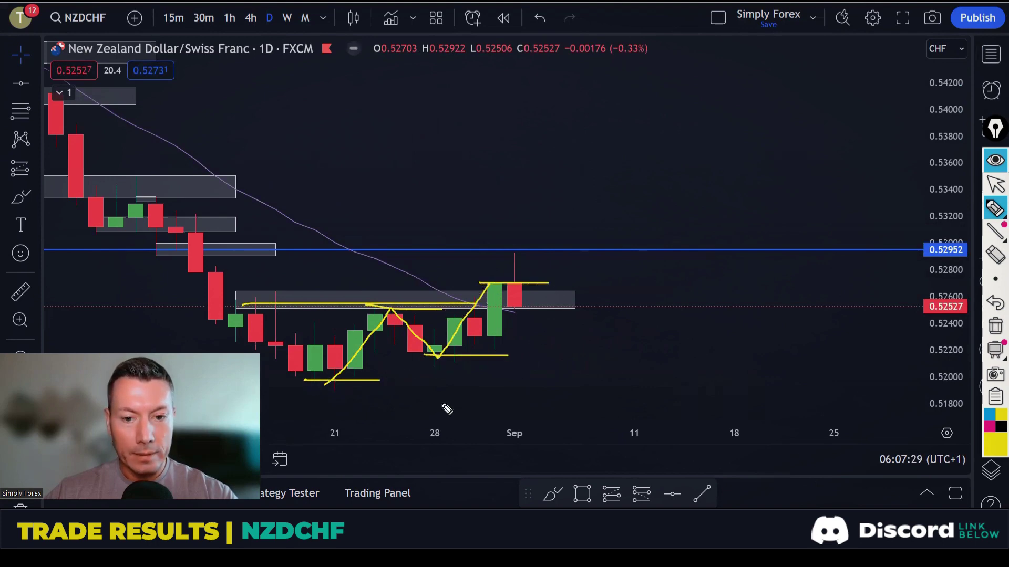
Replace the swing marks with a pen stroke rising from the grey zone to the blue 0.52952 line, and clear it
left_click(994, 327)
mouse_move(505, 310)
left_mouse_down()
mouse_move(525, 300)
mouse_move(531, 252)
mouse_move(548, 251)
left_mouse_up()
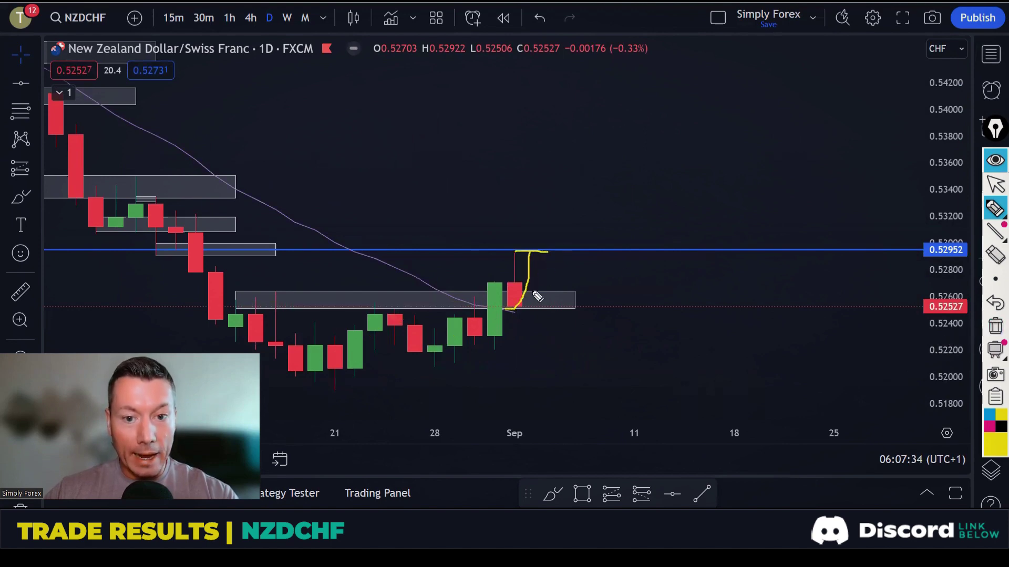
left_click(985, 326)
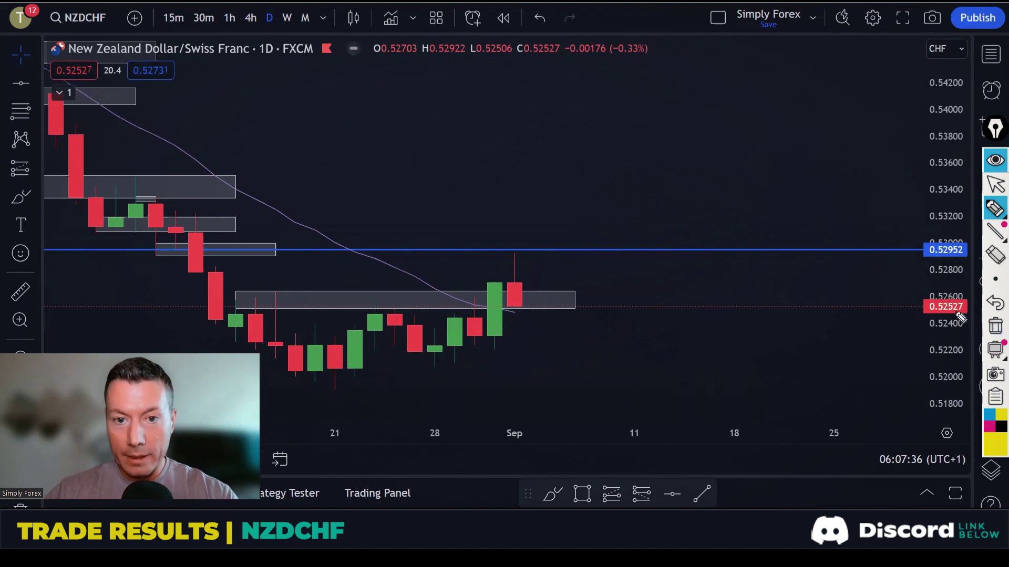
On the 1h NZDCHF chart, circle the bullish candle in the grey zone, draw an arrow up from it and rule a line at the previous high
left_click(233, 18)
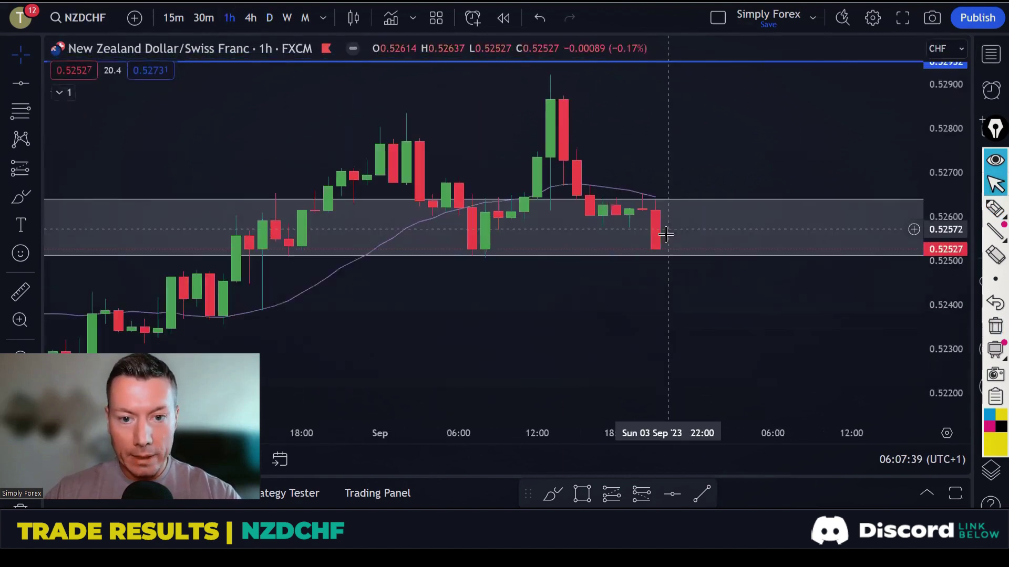
mouse_move(994, 208)
left_click(922, 209)
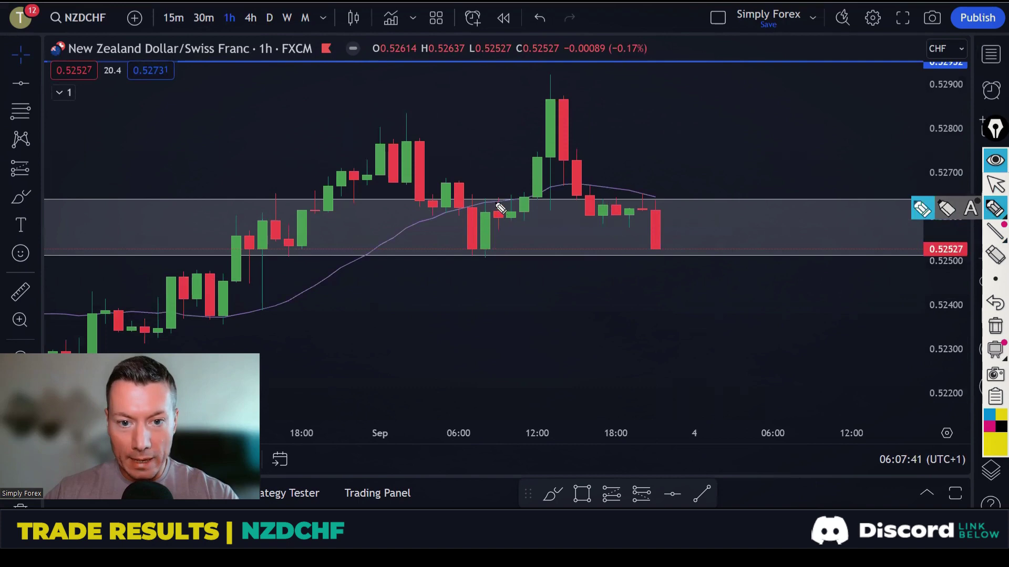
mouse_move(500, 208)
left_mouse_down()
mouse_move(486, 203)
mouse_move(475, 231)
mouse_move(492, 262)
mouse_move(501, 215)
left_mouse_up()
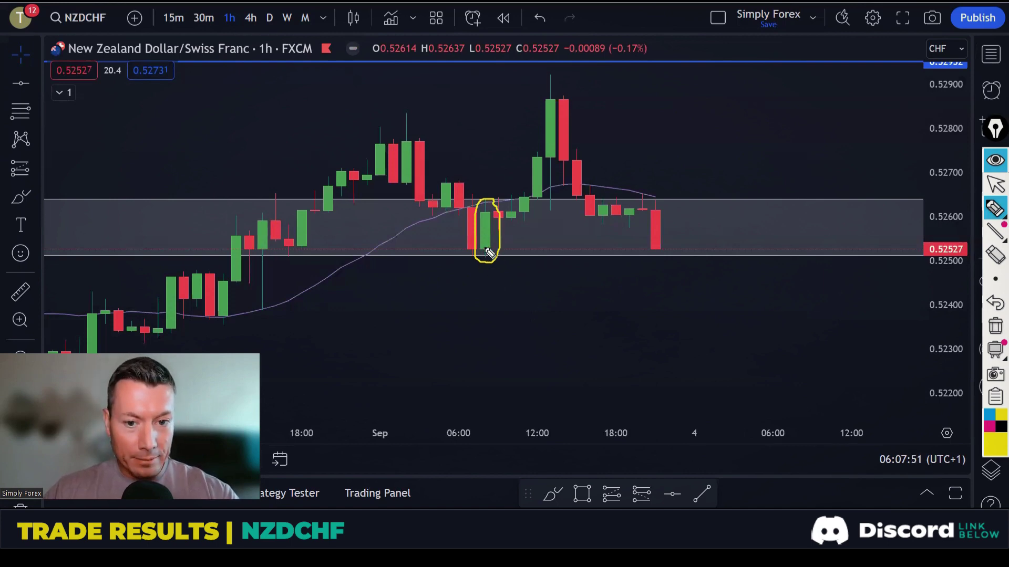
mouse_move(504, 220)
left_mouse_down()
mouse_move(527, 208)
mouse_move(535, 126)
mouse_move(547, 125)
left_mouse_up()
left_click_drag(391, 116, 471, 116)
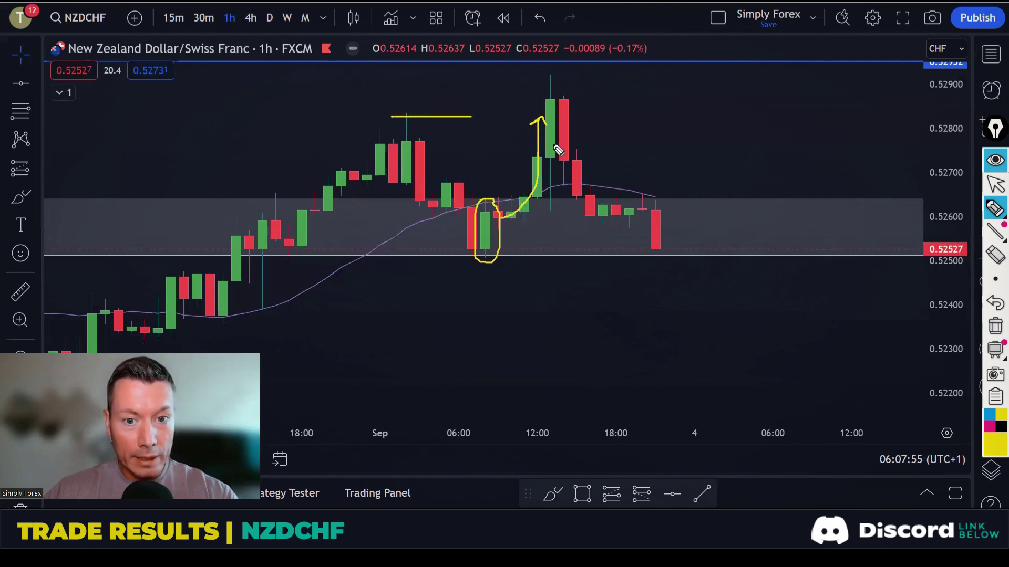
Rule an entry line at the circled candle's close and stop lines just below its low
left_click_drag(467, 211, 512, 211)
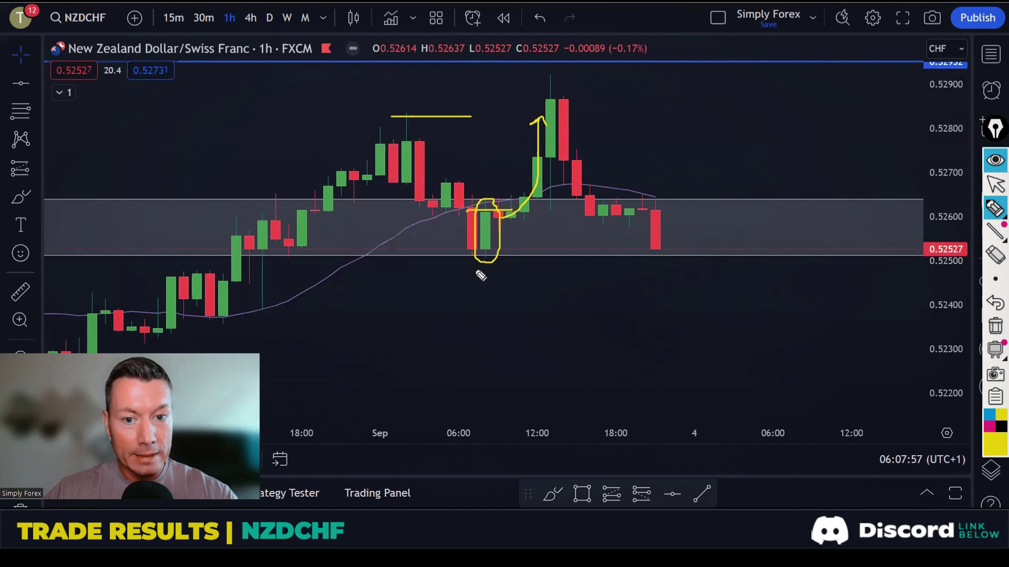
left_click_drag(455, 273, 508, 273)
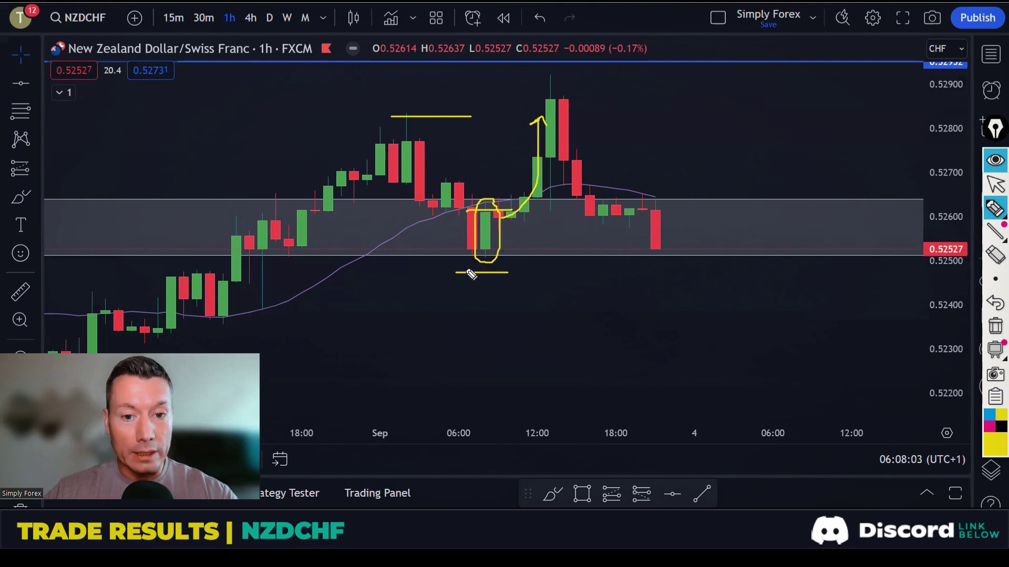
left_click_drag(471, 274, 515, 277)
Underline and circle the latest bearish candle, stroke down the circled bullish candle's body, and clear all NZDCHF annotations
left_click_drag(636, 254, 676, 254)
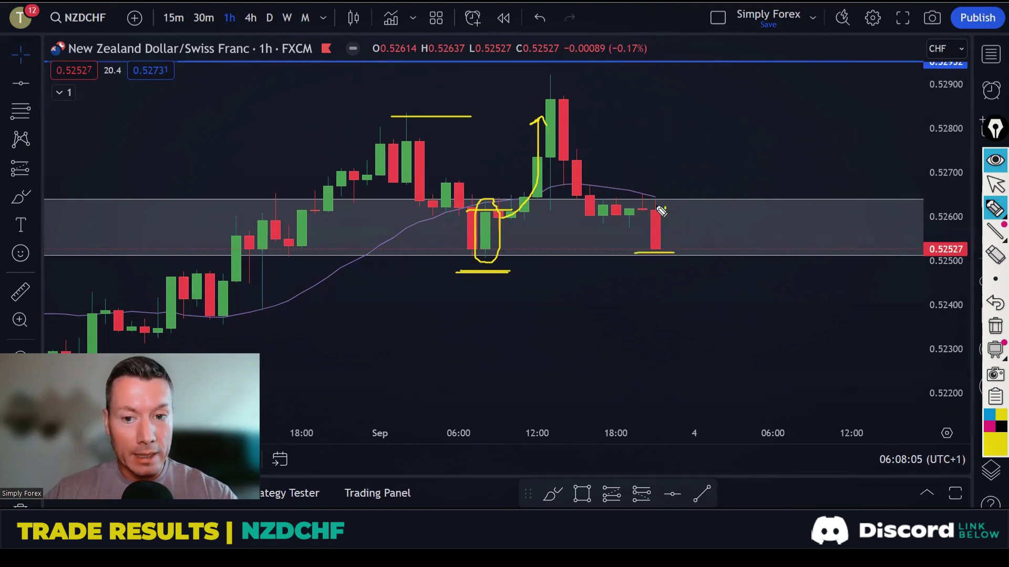
mouse_move(660, 209)
left_mouse_down()
mouse_move(679, 239)
mouse_move(670, 214)
left_mouse_up()
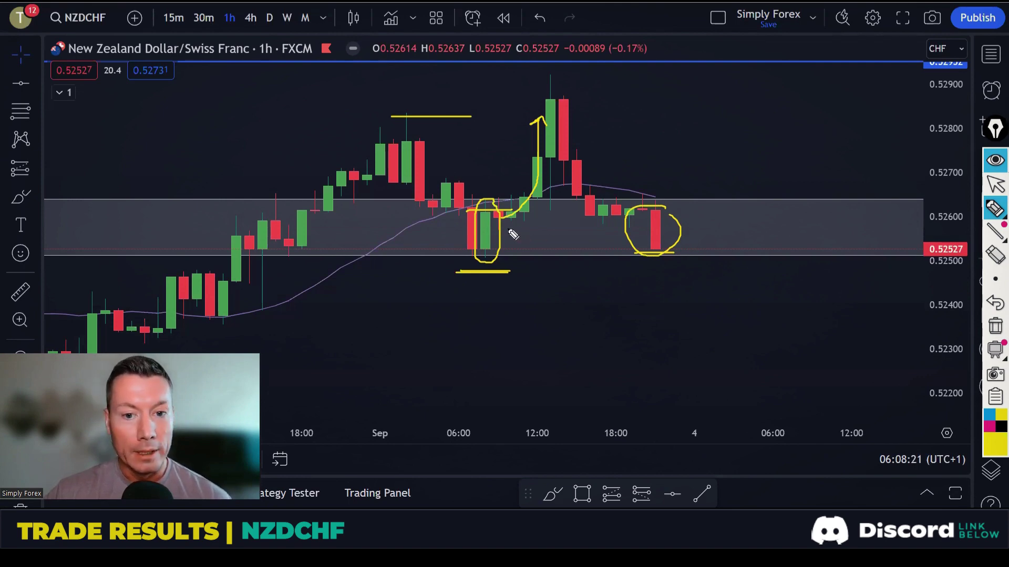
left_click_drag(486, 220, 487, 248)
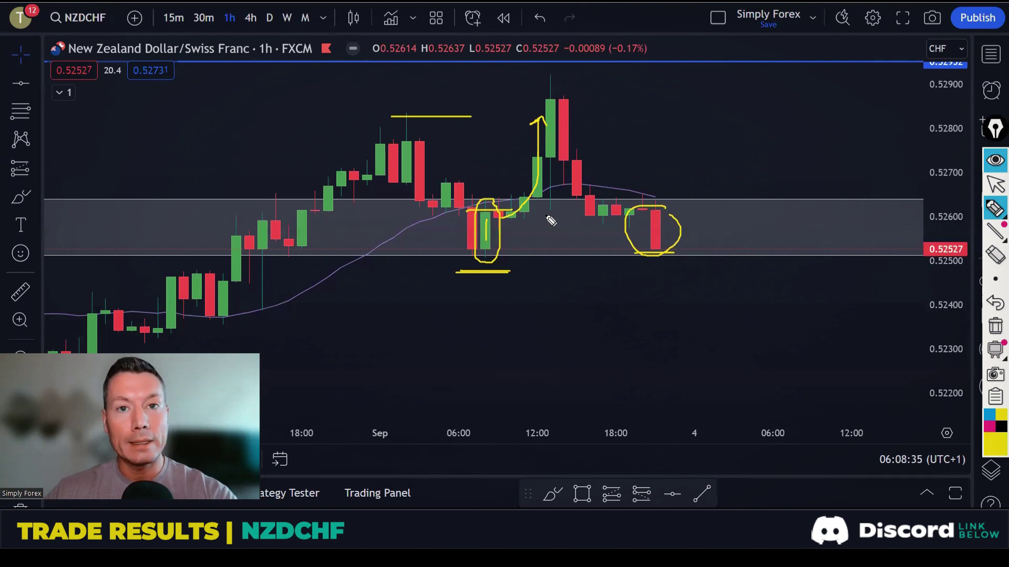
left_click(995, 326)
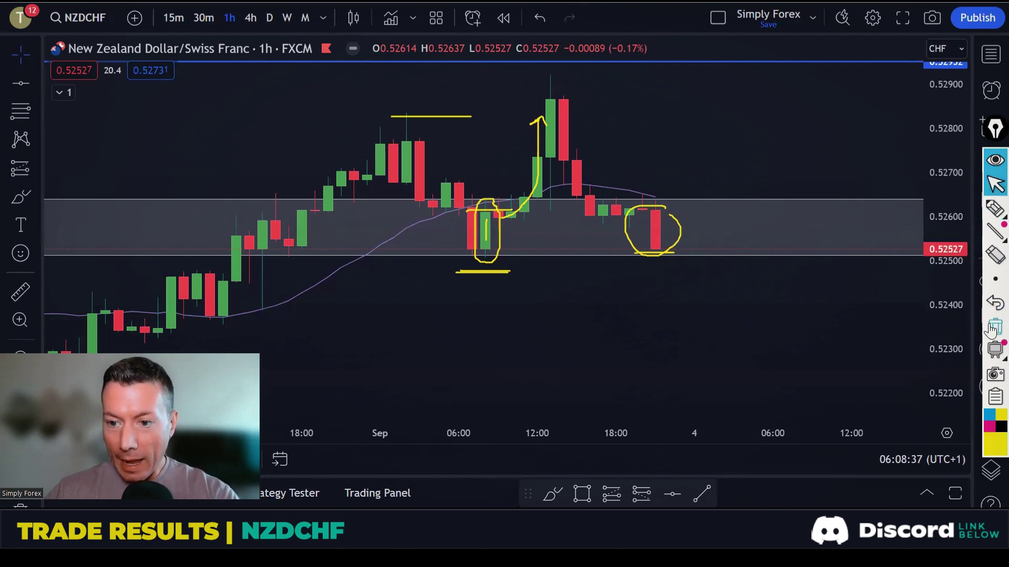
Load the EURAUD chart from the watchlist, hide the watchlist, and frame the recent candles on the daily timeframe
left_click(990, 54)
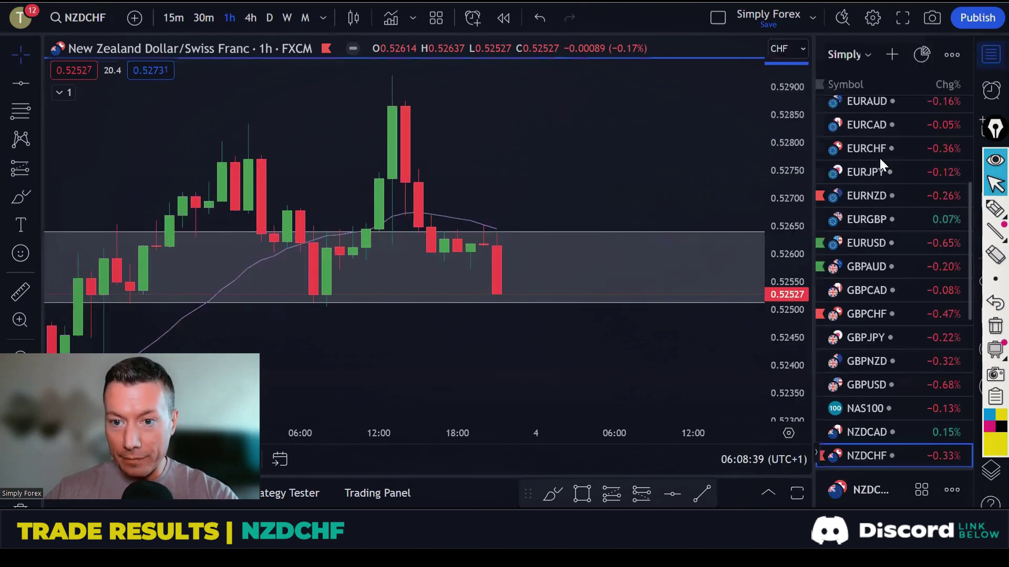
left_click(873, 105)
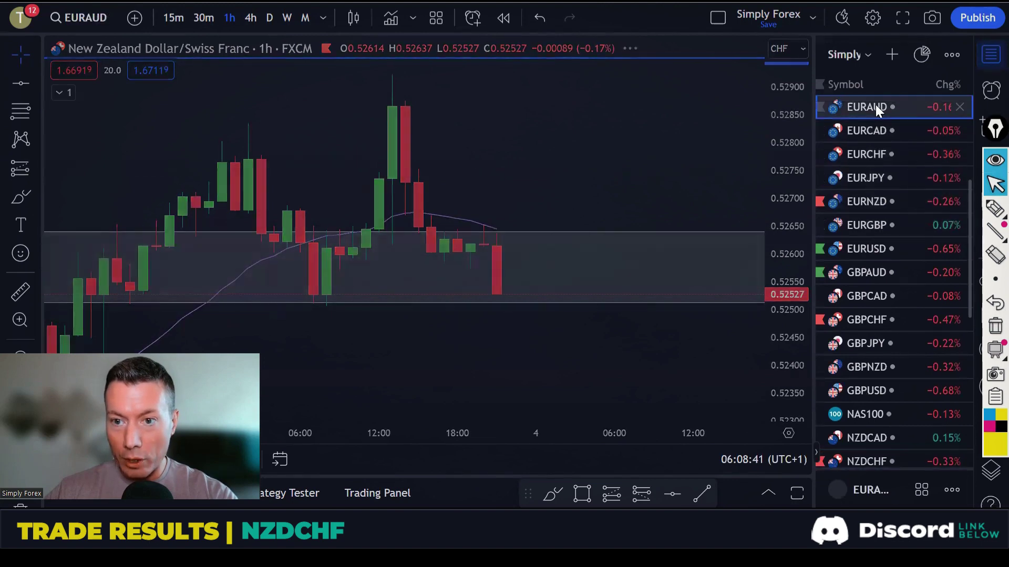
left_click(984, 57)
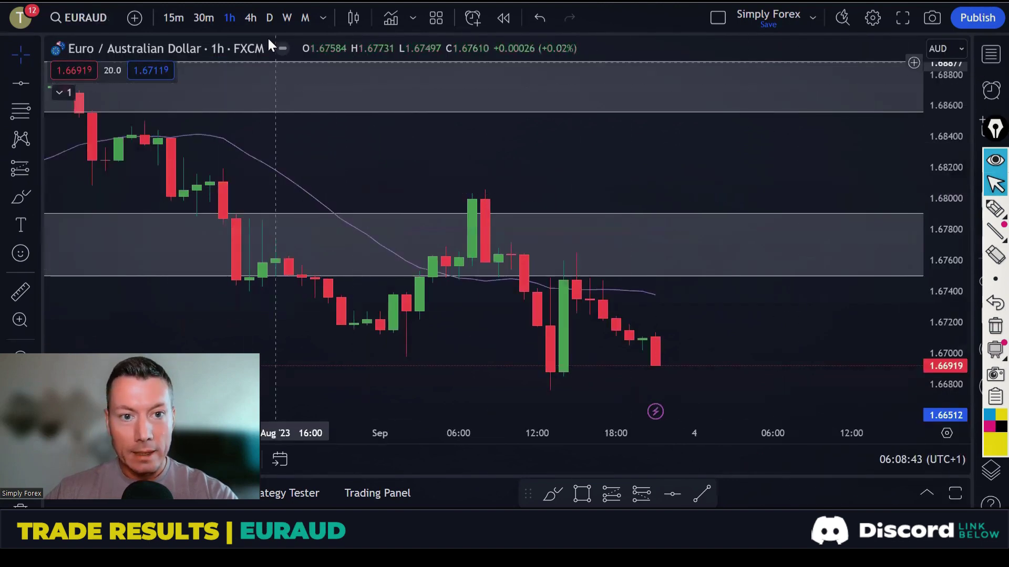
left_click(269, 19)
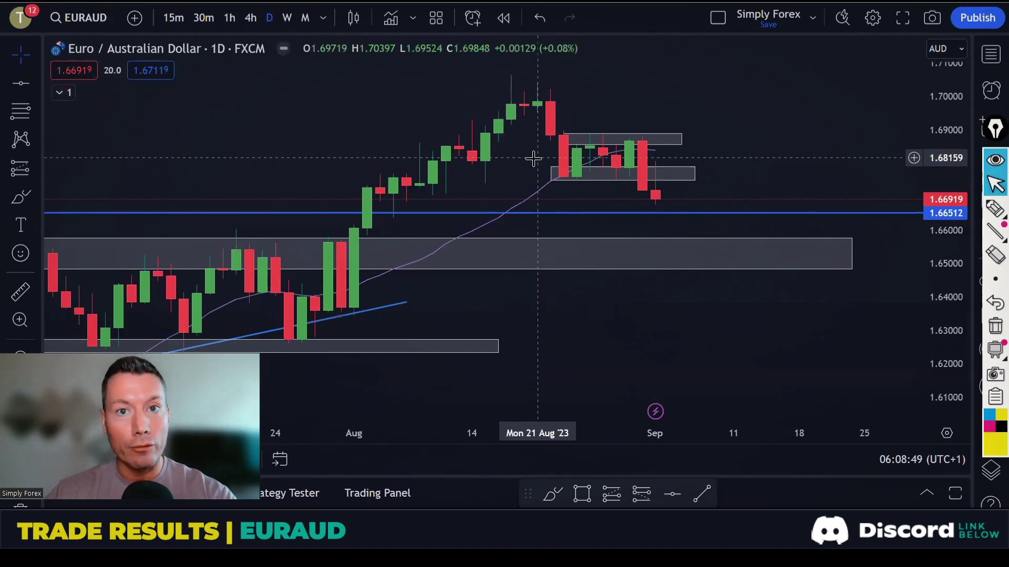
scroll(749, 111, "up", 3)
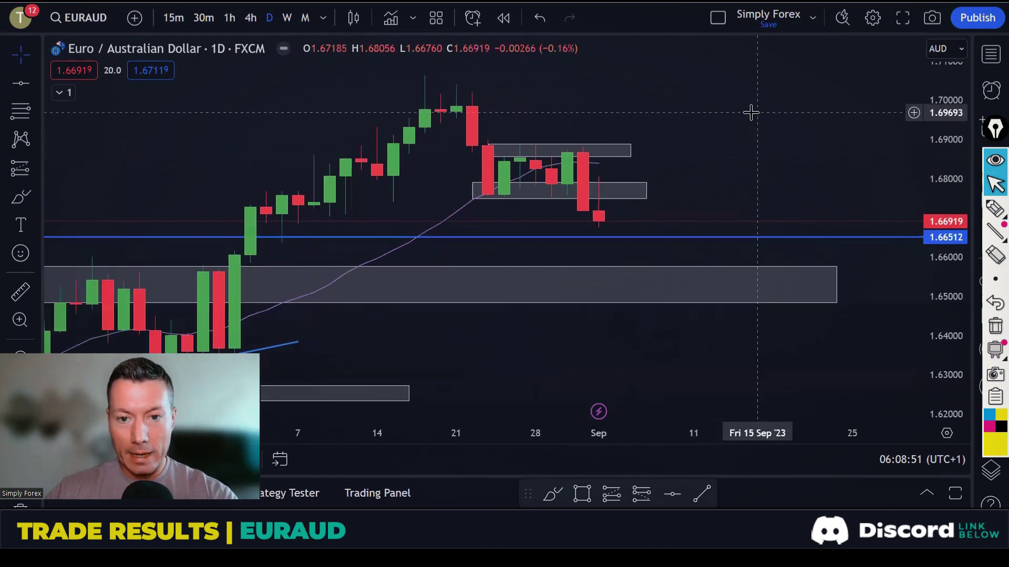
Trace the EURAUD daily rise and following zigzag in yellow pen, and rule lines across the range's highs and lows
left_click(995, 208)
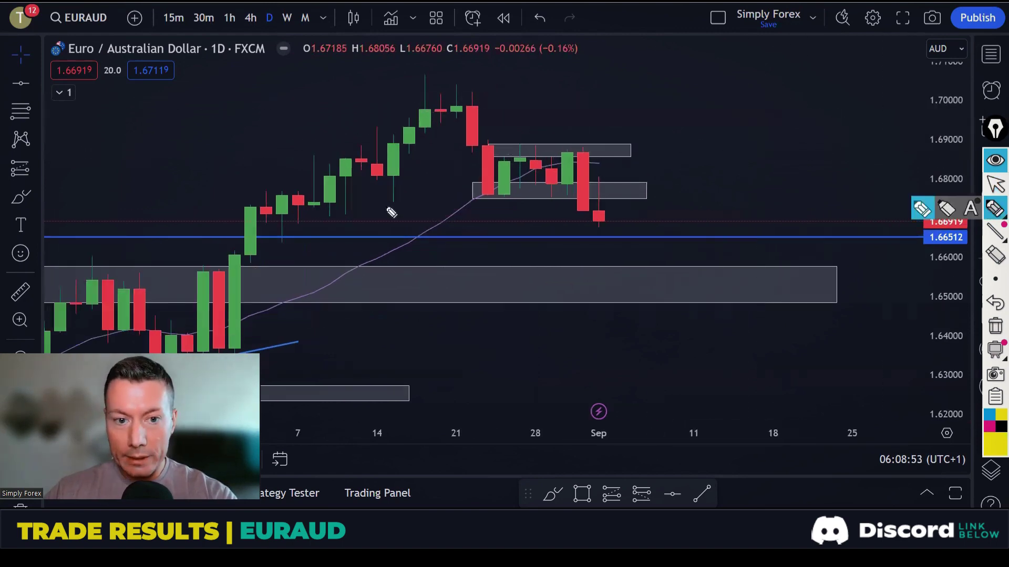
mouse_move(241, 266)
left_mouse_down()
mouse_move(453, 99)
mouse_move(498, 199)
mouse_move(531, 150)
mouse_move(551, 198)
mouse_move(576, 156)
left_mouse_up()
left_click_drag(482, 146, 583, 152)
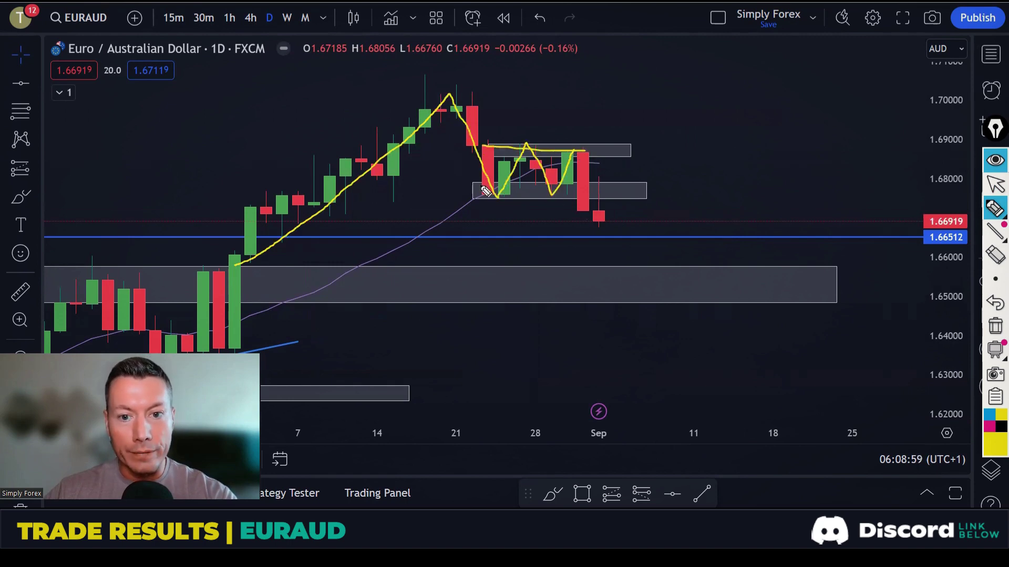
left_click_drag(479, 193, 576, 193)
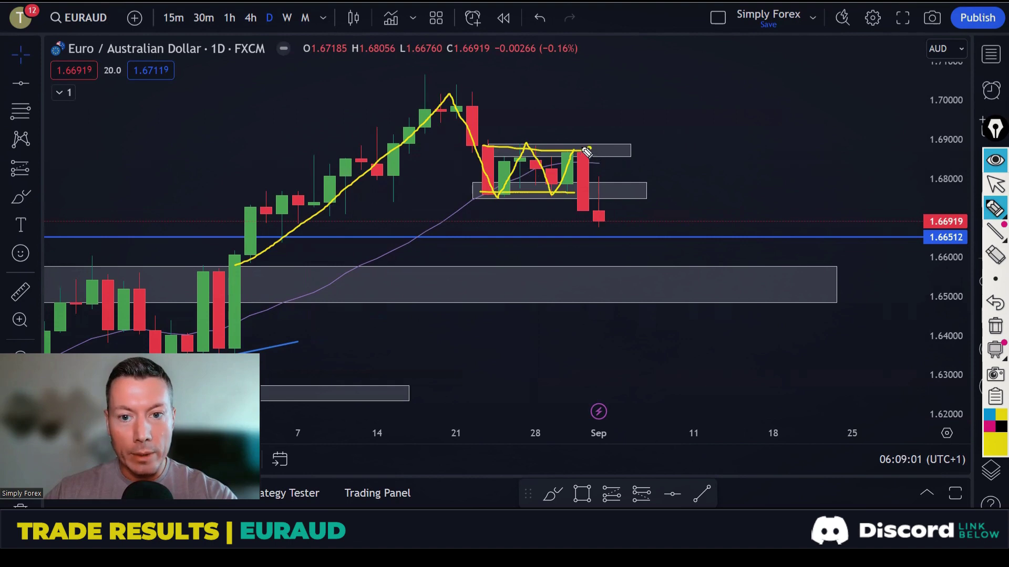
Circle the large bearish breakout candle, draw arrows down to the 1.66512 line and the grey zone below, and clear the annotations
mouse_move(587, 152)
left_mouse_down()
mouse_move(570, 182)
mouse_move(575, 215)
mouse_move(593, 217)
mouse_move(600, 196)
mouse_move(588, 149)
left_mouse_up()
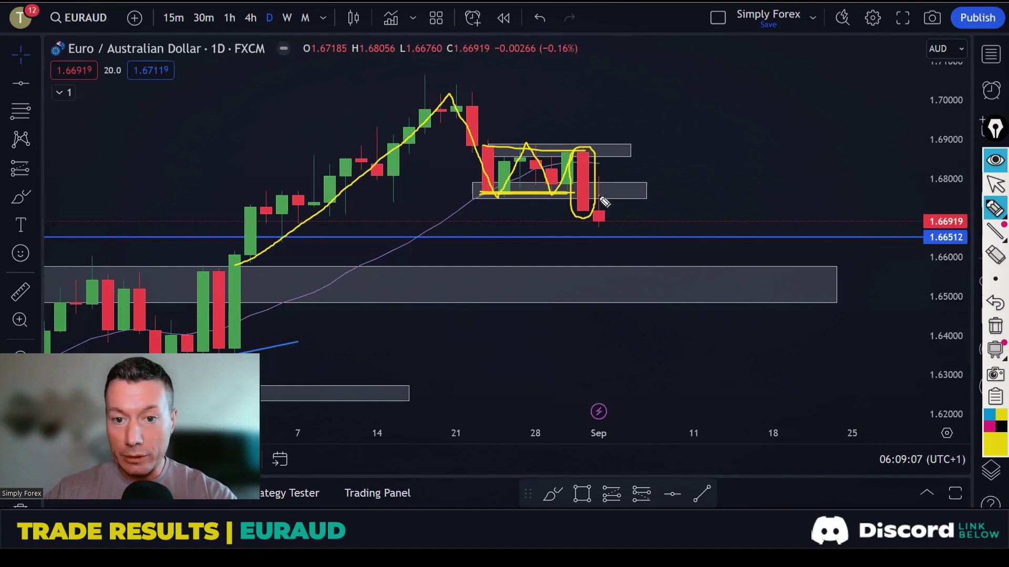
mouse_move(599, 195)
left_mouse_down()
mouse_move(629, 225)
mouse_move(629, 239)
mouse_move(617, 238)
mouse_move(641, 283)
mouse_move(623, 279)
left_mouse_up()
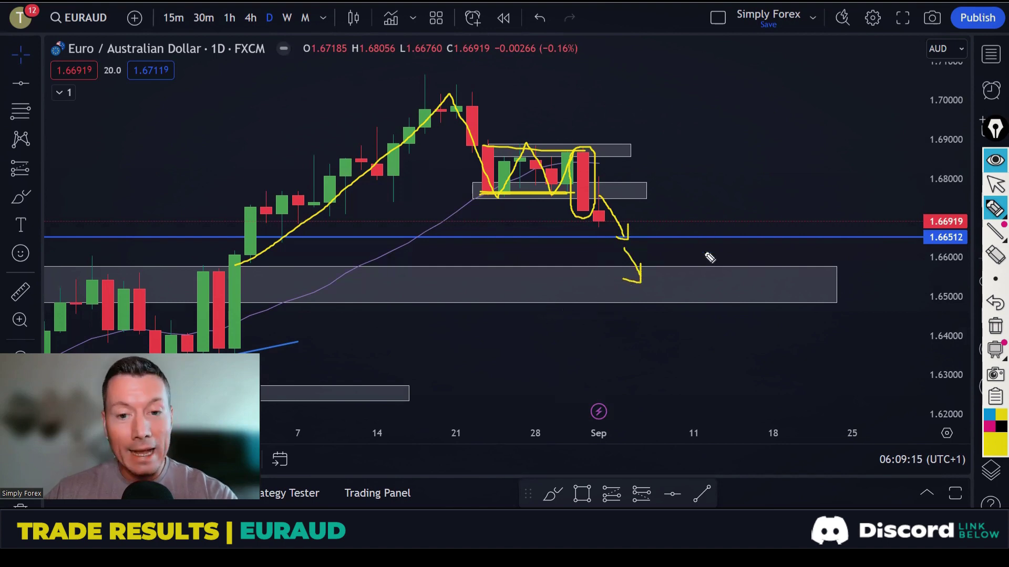
left_click(995, 326)
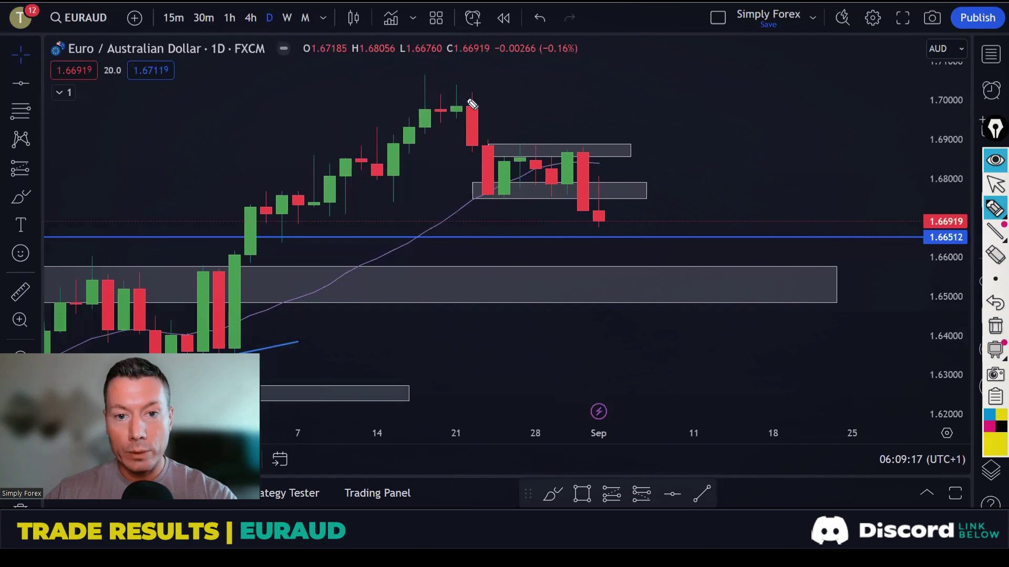
Trace the zigzag decline from the daily peak, underline its first swing low, clear the marks and put the pen away
mouse_move(469, 100)
left_mouse_down()
mouse_move(507, 194)
mouse_move(542, 149)
mouse_move(558, 195)
mouse_move(571, 152)
mouse_move(599, 217)
left_mouse_up()
left_click_drag(491, 195, 530, 194)
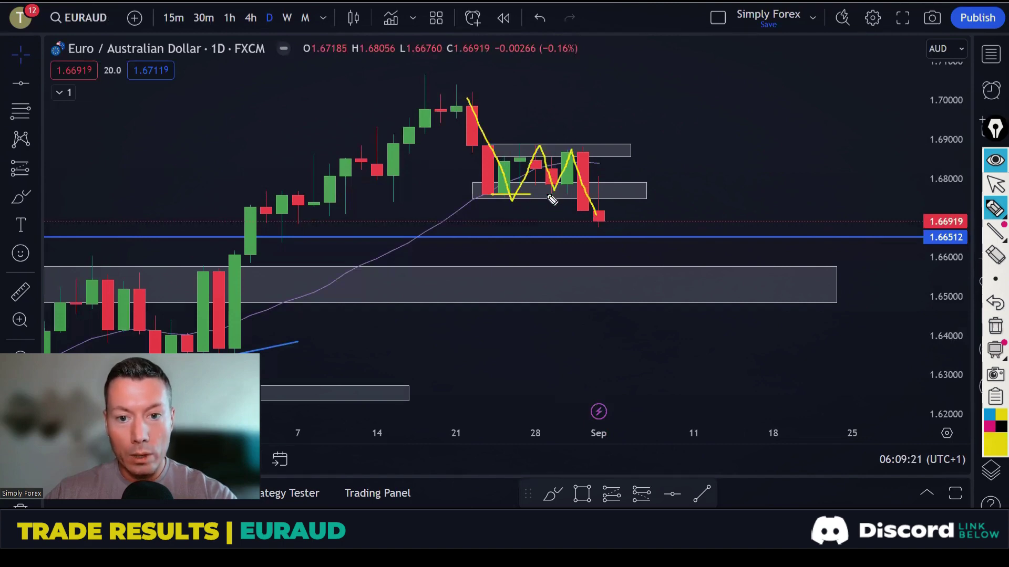
left_click(995, 326)
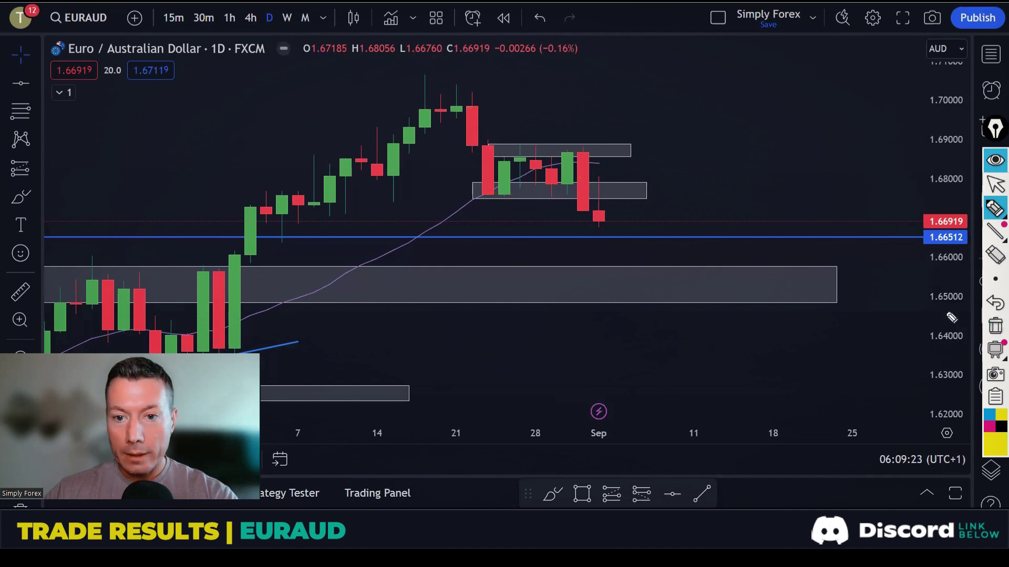
key("Escape")
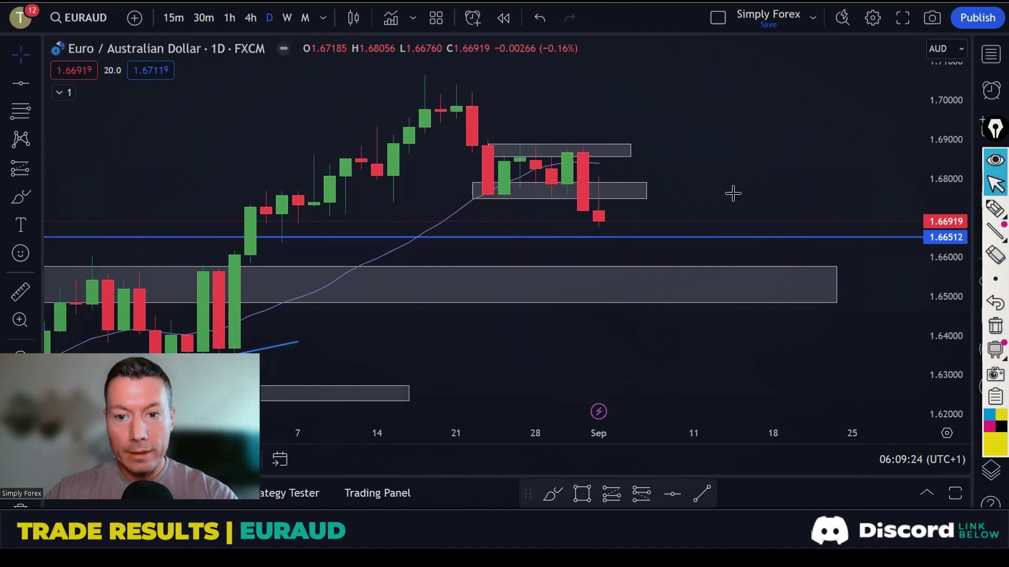
Switch EURAUD to the 1h timeframe and box the large bearish candle at the recent peak in yellow pen
left_click(230, 17)
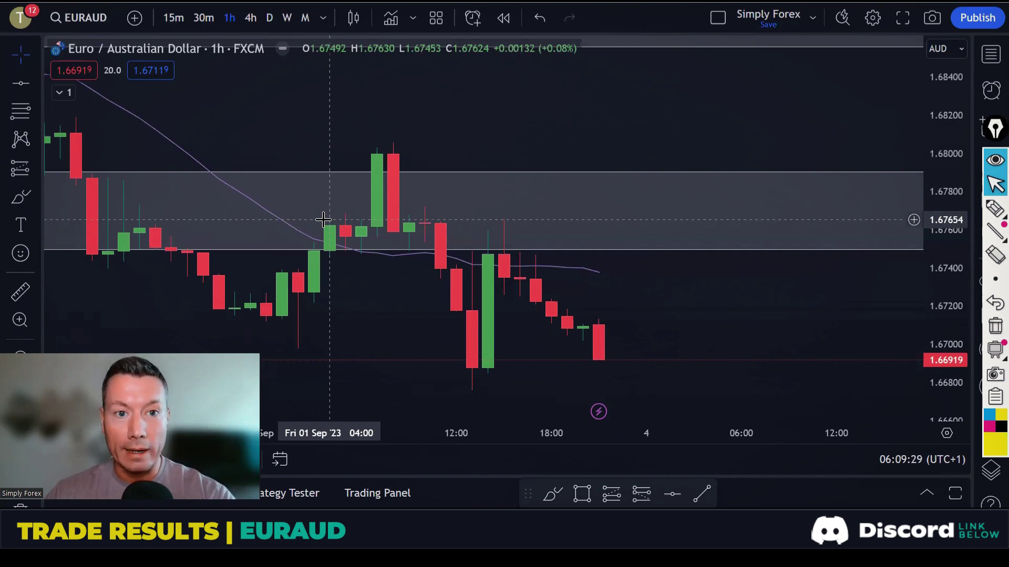
scroll(582, 125, "down", 1)
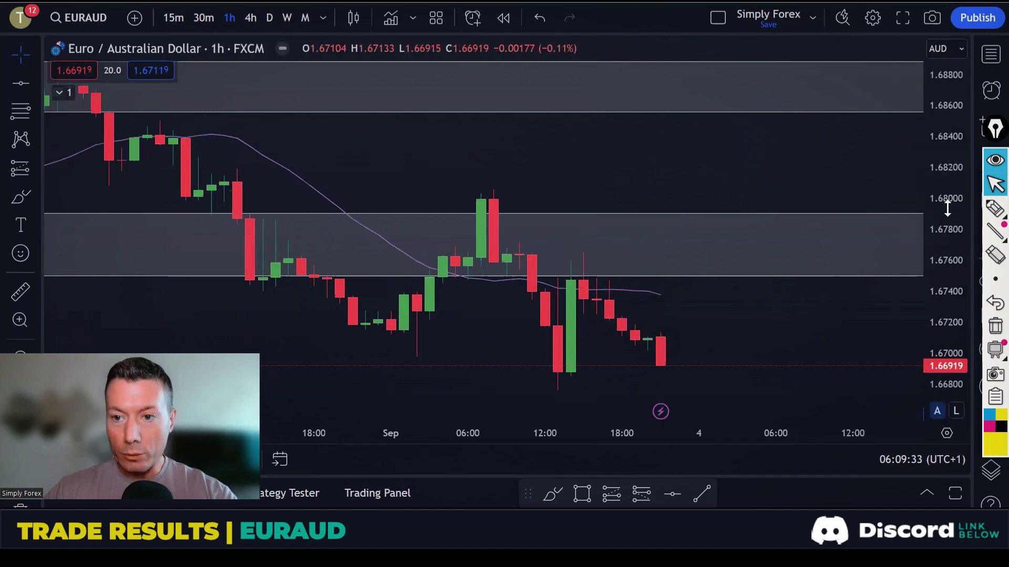
left_click(991, 213)
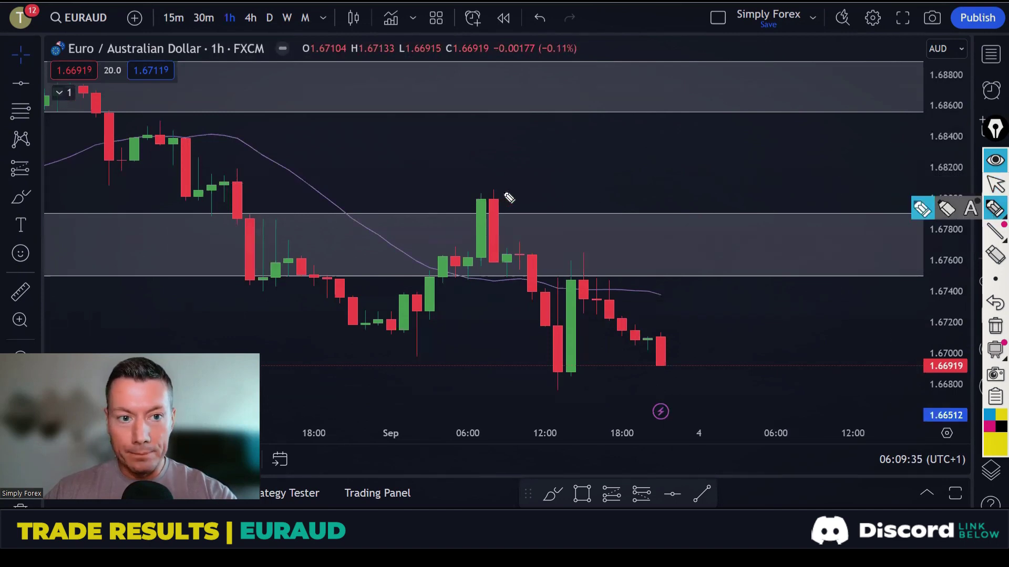
mouse_move(507, 188)
left_mouse_down()
mouse_move(493, 189)
mouse_move(487, 226)
mouse_move(487, 260)
mouse_move(503, 274)
mouse_move(505, 198)
left_mouse_up()
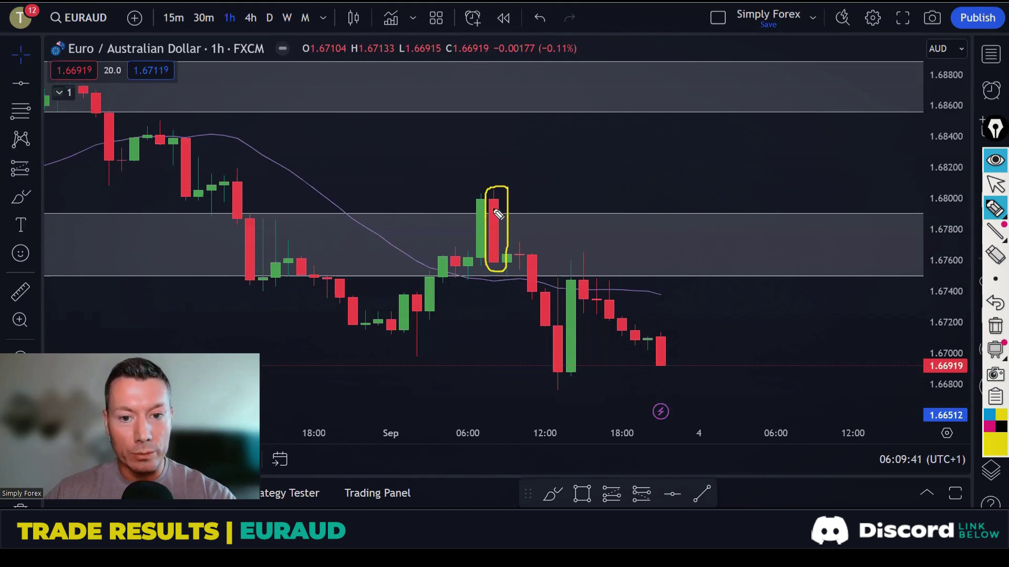
Rule the entry line at the boxed candle's close and the stop above its high, and trace the drop to a line at the previous low
mouse_move(494, 210)
left_mouse_down()
mouse_move(494, 247)
mouse_move(536, 261)
left_mouse_up()
left_click_drag(464, 180, 521, 180)
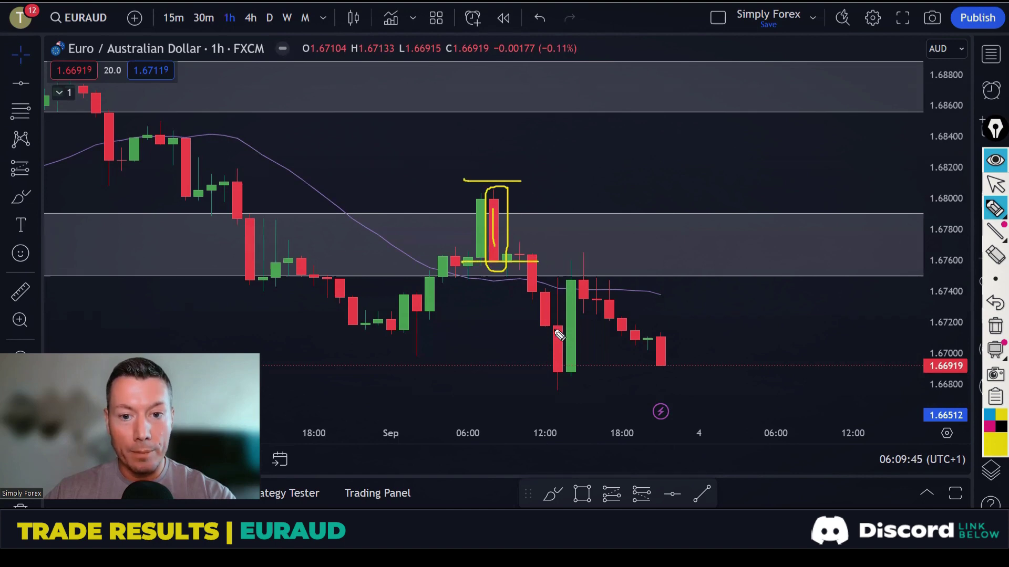
left_click_drag(521, 260, 570, 360)
left_click_drag(398, 357, 556, 357)
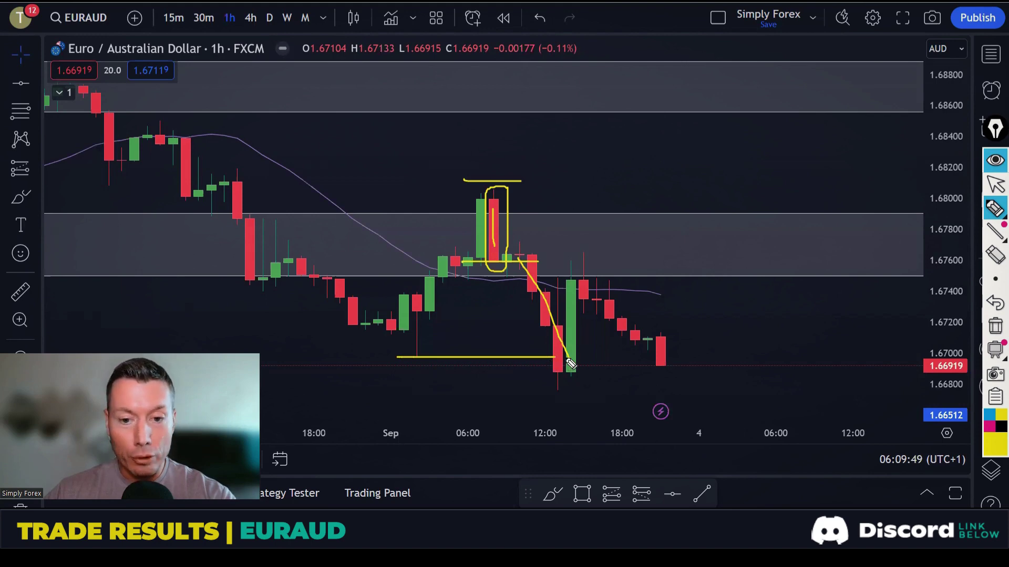
Draw a downward arrow below the latest candles and rule stop lines above the boxed peak and the lower swing high
mouse_move(601, 338)
left_mouse_down()
mouse_move(624, 383)
mouse_move(628, 369)
left_mouse_up()
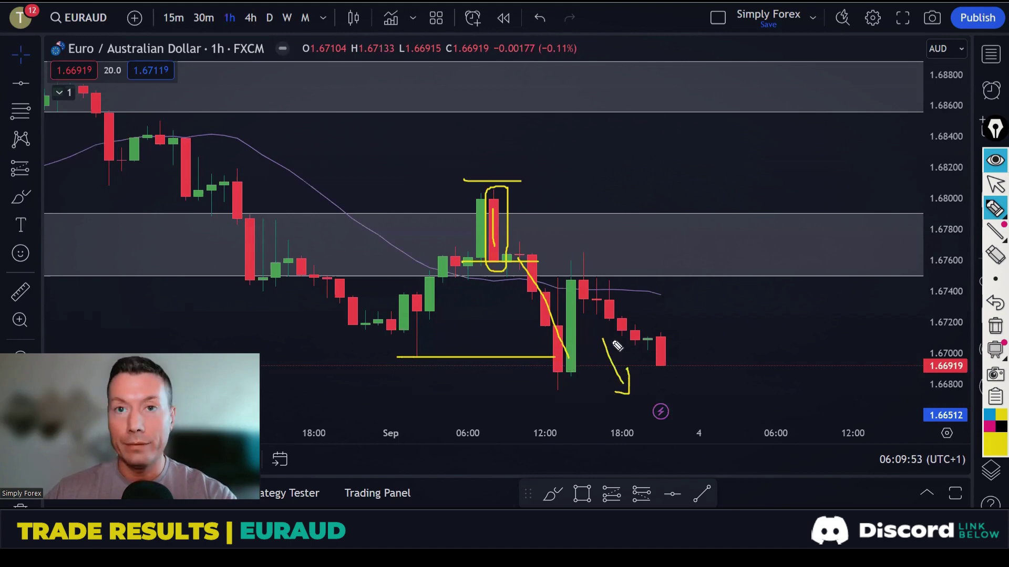
left_click_drag(439, 177, 629, 178)
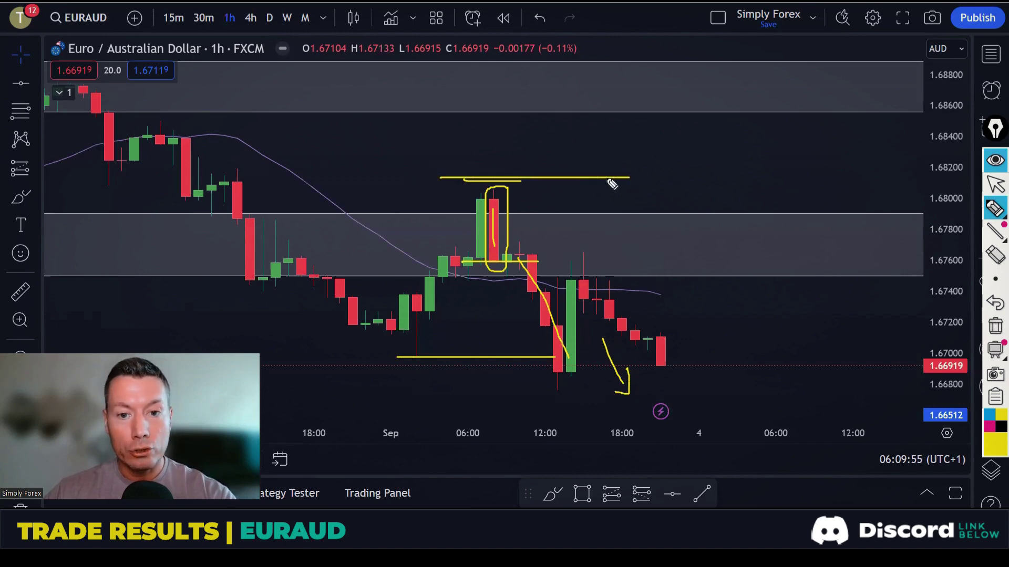
left_click_drag(554, 239, 639, 239)
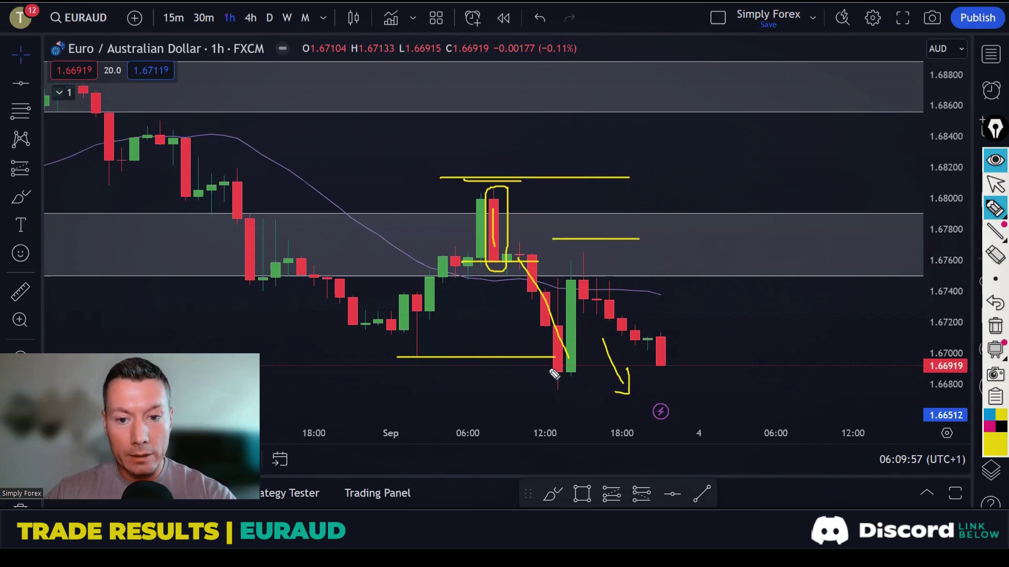
Trace the rebound and renewed fall, re-rule the stop line above that swing high, clear the marks and put the pen away
mouse_move(554, 374)
left_mouse_down()
mouse_move(590, 260)
mouse_move(673, 366)
left_mouse_up()
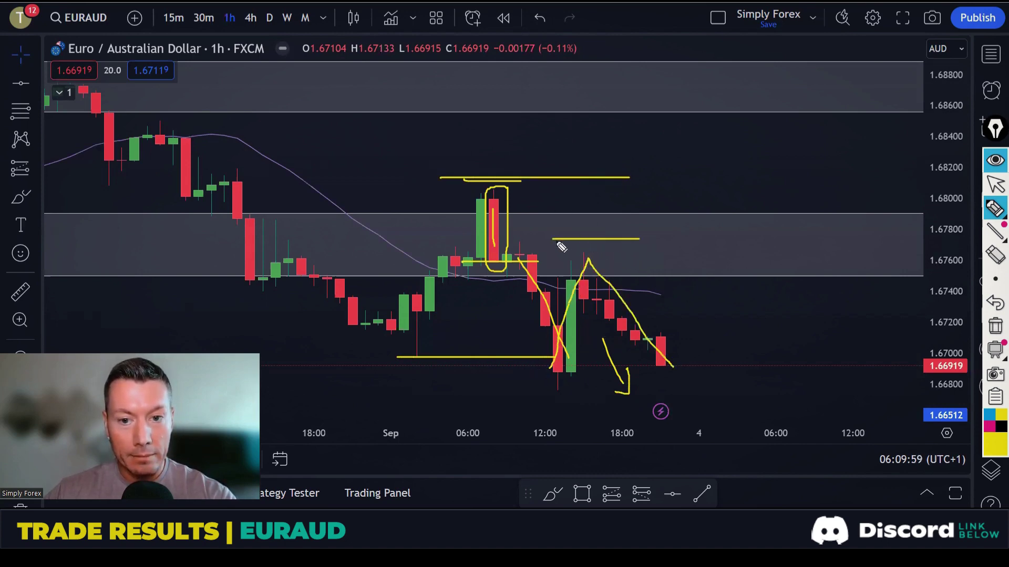
left_click_drag(557, 242, 617, 242)
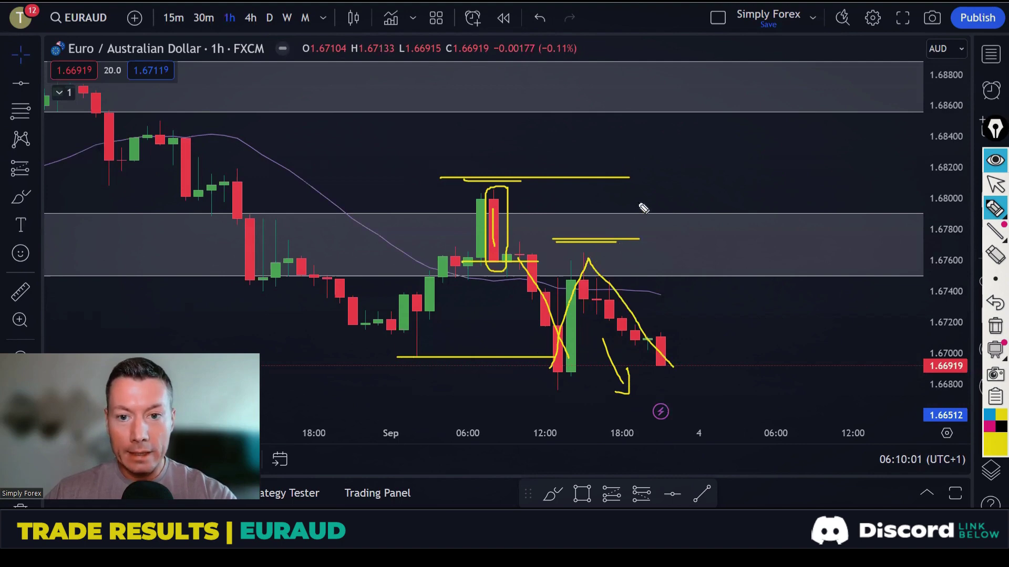
left_click(994, 326)
left_click(994, 184)
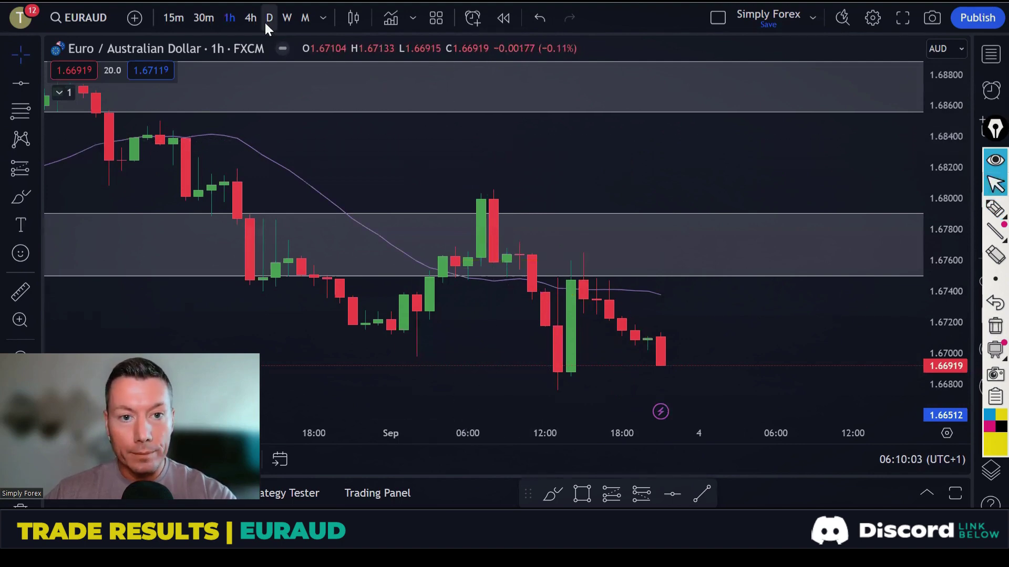
Switch EURAUD to the 4h timeframe, circle the long upper wick at the grey zone and moving average, and clear the mark
left_click(251, 16)
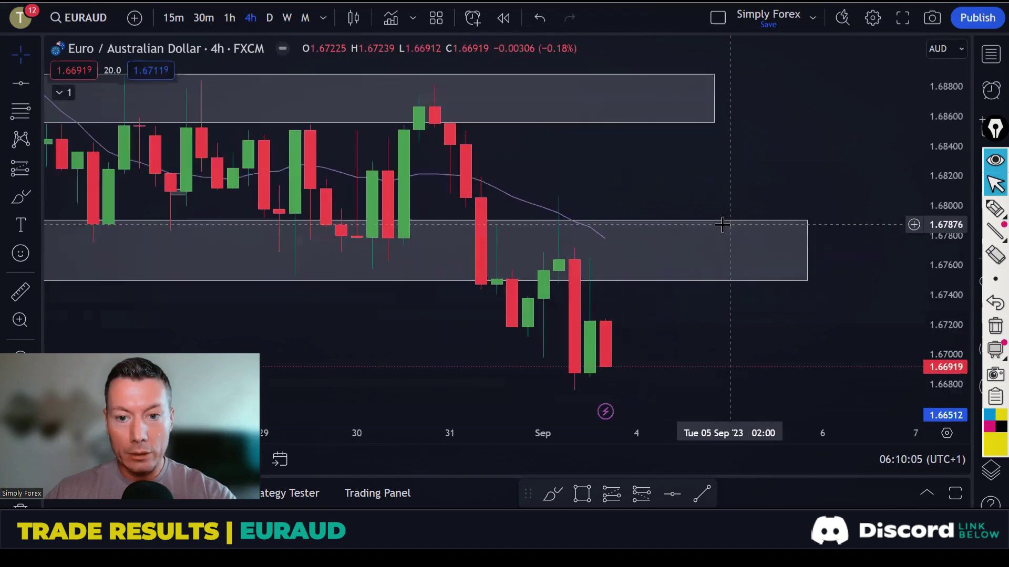
scroll(723, 224, "up", 1)
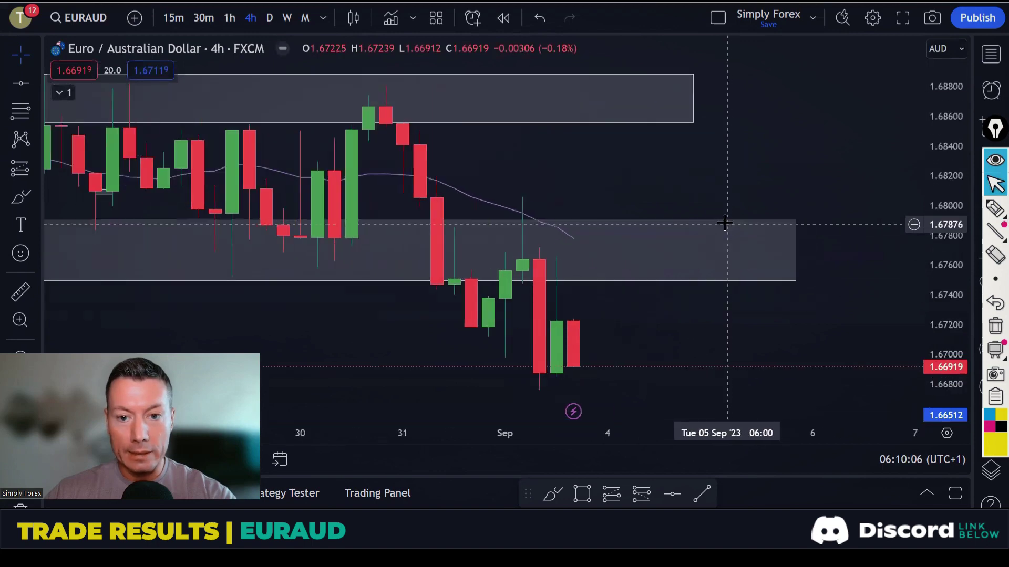
left_click(991, 213)
mouse_move(534, 201)
left_mouse_down()
mouse_move(522, 205)
mouse_move(520, 263)
mouse_move(552, 219)
mouse_move(510, 198)
left_mouse_up()
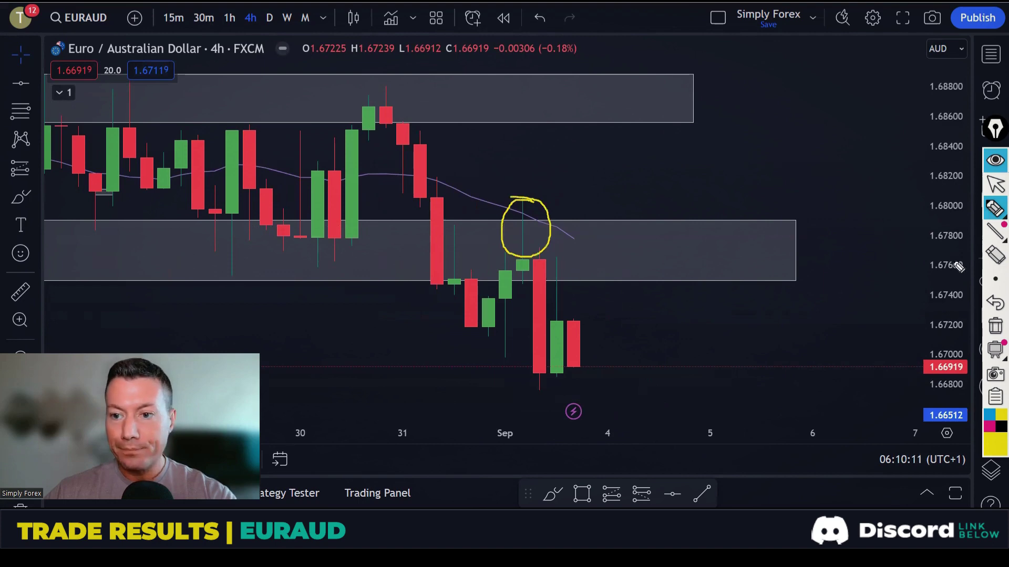
left_click(995, 325)
key("Escape")
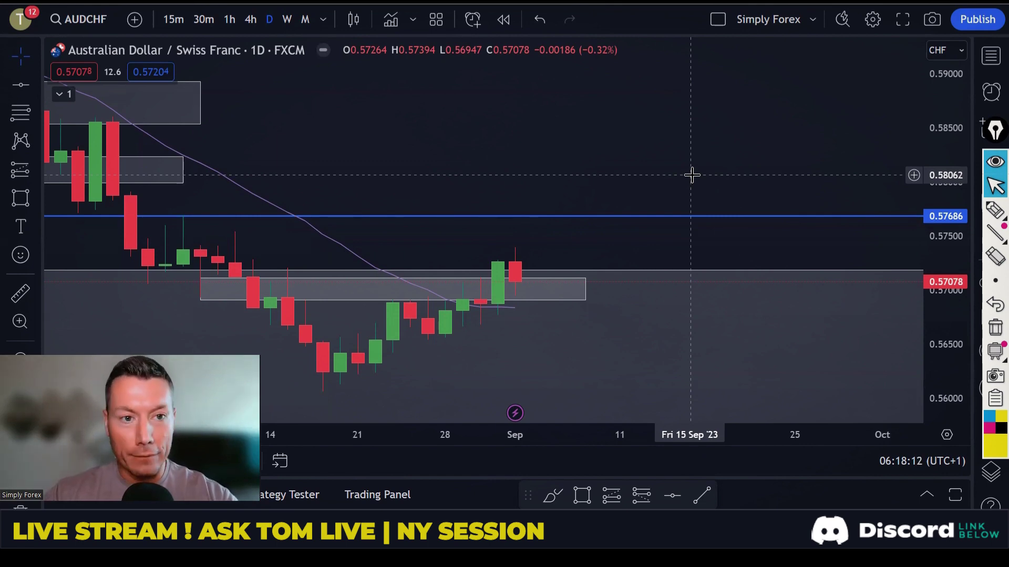
Trace AUDCHF's daily zigzag down and back up in yellow pen, ruling the broken swing high and boxing the bullish breakout candle
scroll(660, 143, "down", 1)
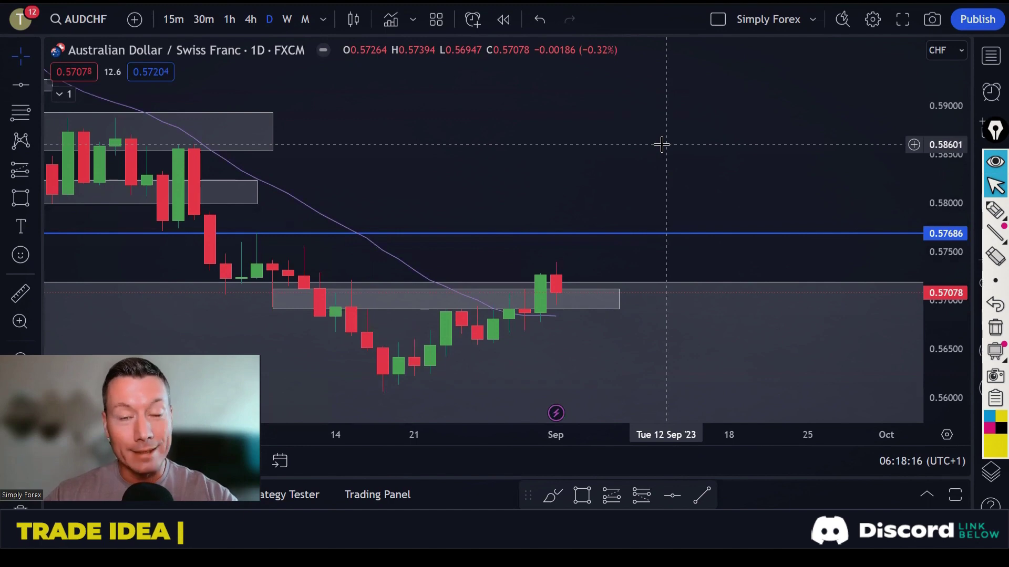
scroll(662, 144, "up", 1)
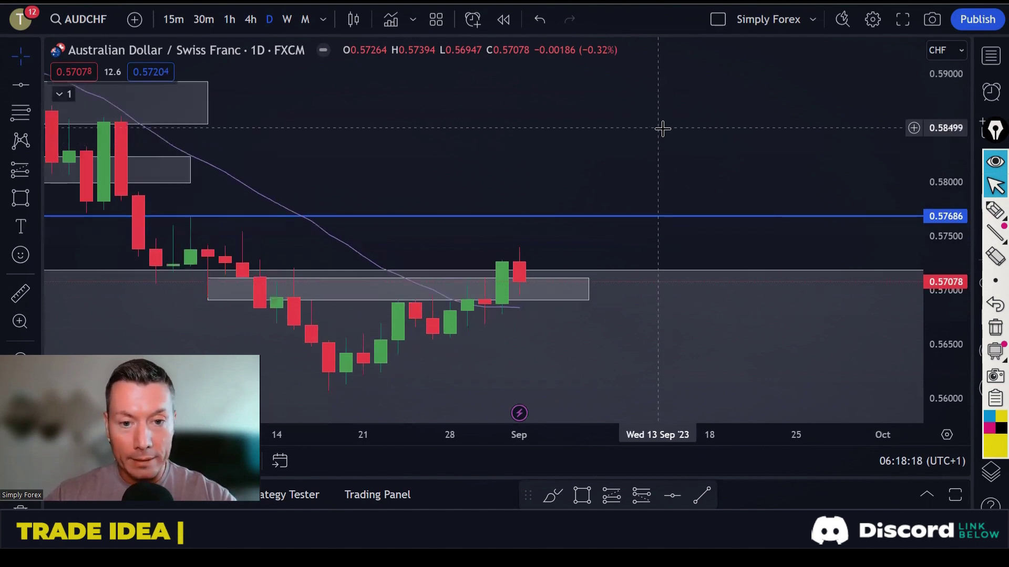
left_click(990, 218)
left_click(991, 220)
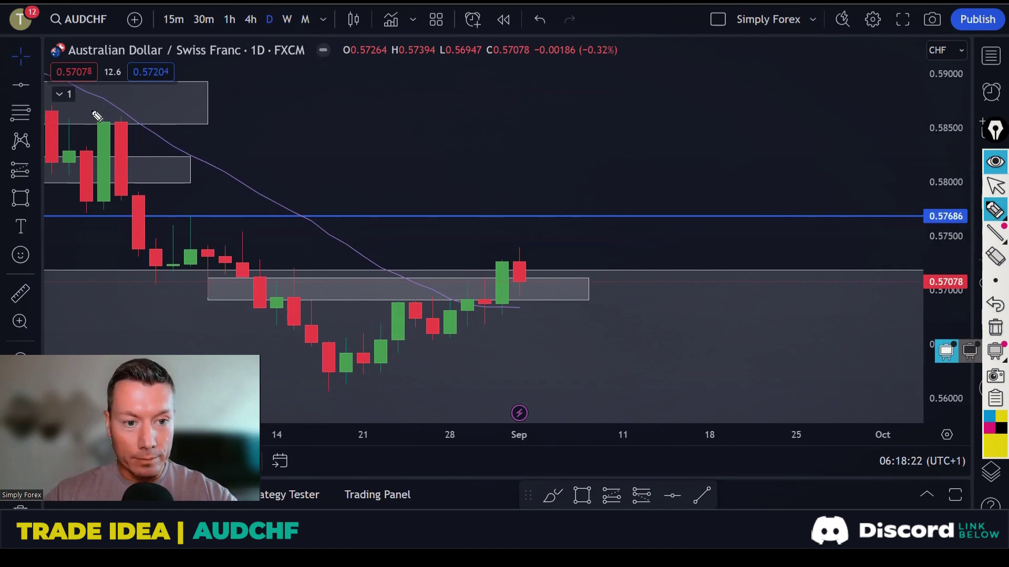
mouse_move(92, 111)
left_mouse_down()
mouse_move(183, 281)
mouse_move(235, 221)
mouse_move(347, 383)
mouse_move(418, 299)
mouse_move(456, 339)
mouse_move(482, 293)
left_mouse_up()
mouse_move(386, 292)
left_mouse_down()
mouse_move(481, 293)
mouse_move(513, 259)
mouse_move(494, 283)
mouse_move(494, 317)
mouse_move(513, 299)
mouse_move(512, 258)
left_mouse_up()
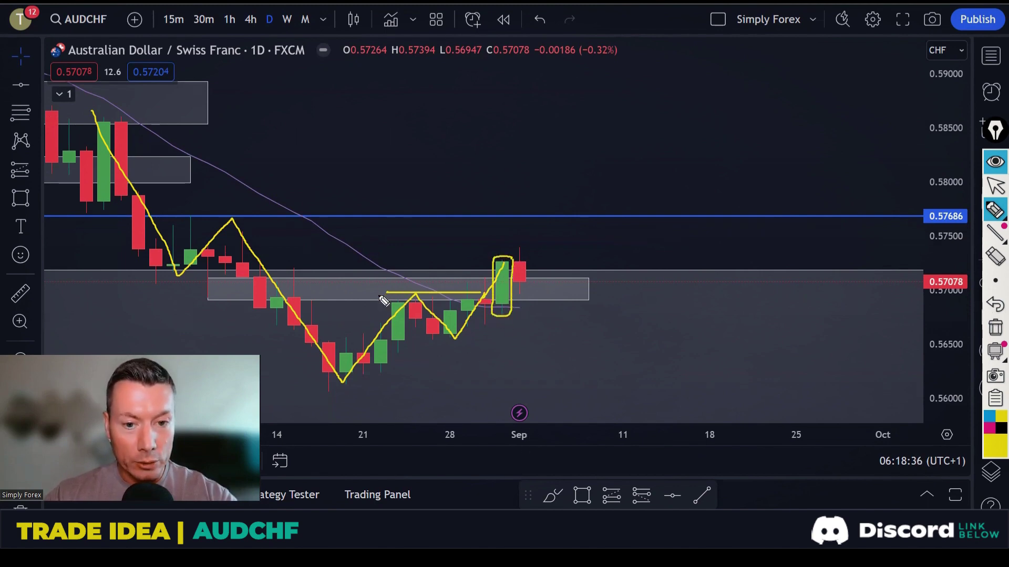
Rule lines at the two rising highs and the two rising lows of the AUDCHF recovery, and clear the annotations
left_click_drag(380, 294, 481, 294)
left_click_drag(482, 259, 528, 259)
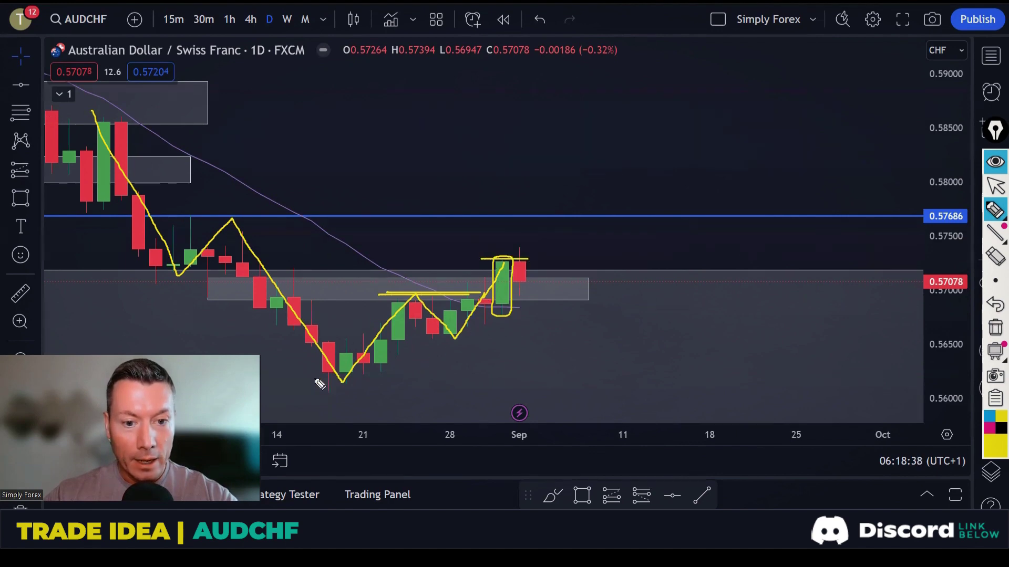
left_click_drag(314, 376, 368, 376)
left_click_drag(427, 338, 497, 338)
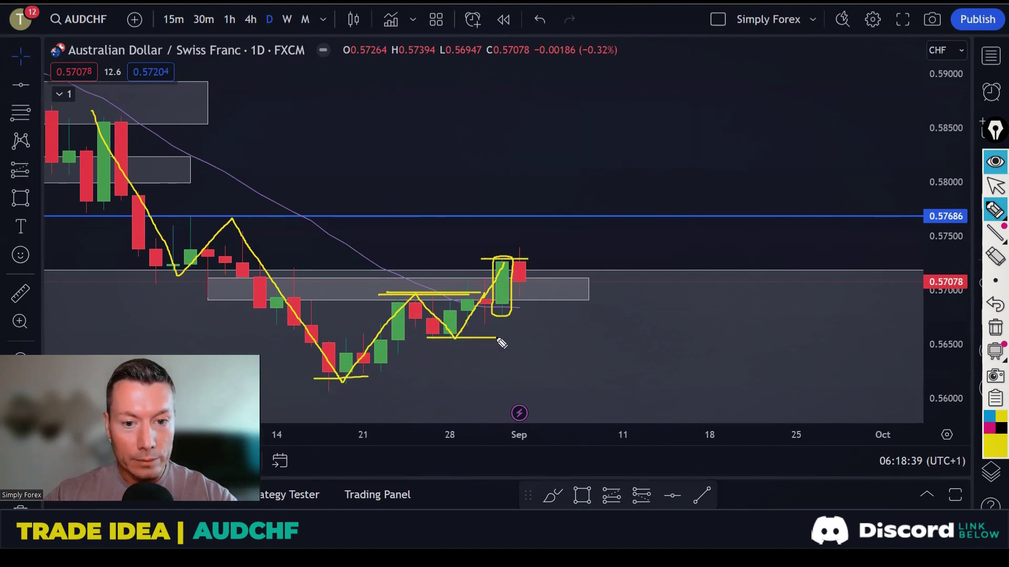
left_click(995, 328)
Trace the daily moving average beneath the bullish breakout candle, circle that candle, and clear the marks
mouse_move(373, 261)
left_mouse_down()
mouse_move(427, 290)
mouse_move(536, 307)
left_mouse_up()
mouse_move(509, 259)
left_mouse_down()
mouse_move(499, 254)
mouse_move(491, 318)
mouse_move(521, 307)
left_mouse_up()
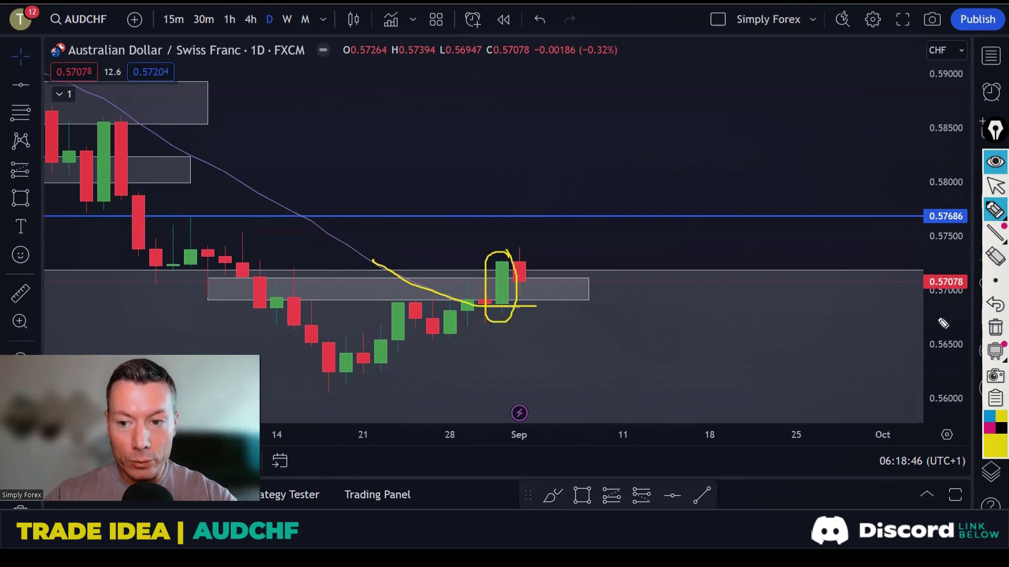
left_click(995, 327)
Circle the latest red candle's lower wick, draw arrows up to the 0.57686 line and beyond, and clear the annotations
mouse_move(517, 273)
left_mouse_down()
mouse_move(519, 302)
mouse_move(528, 291)
left_mouse_up()
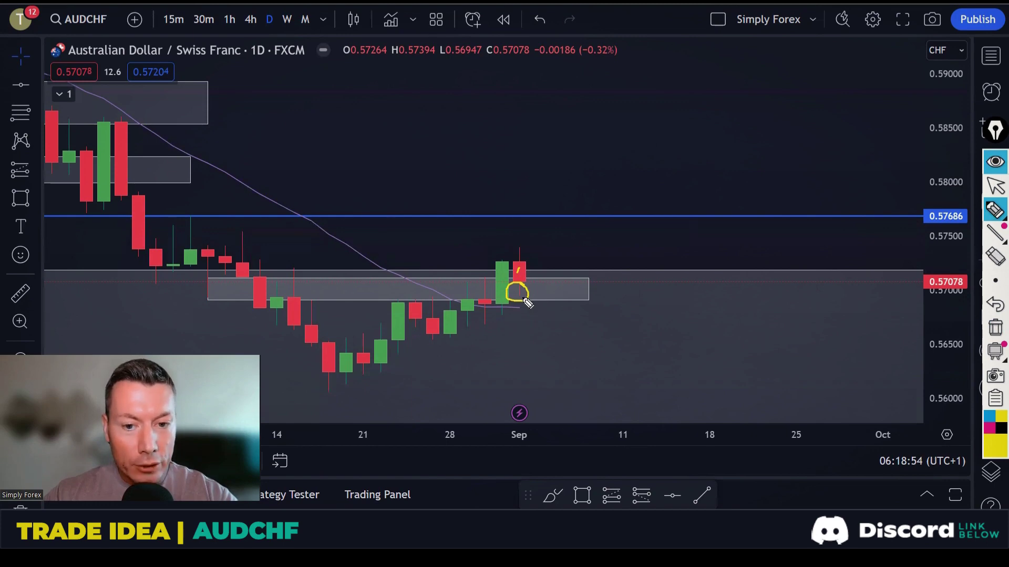
mouse_move(522, 300)
left_mouse_down()
mouse_move(558, 284)
mouse_move(562, 216)
mouse_move(549, 228)
mouse_move(574, 232)
mouse_move(620, 216)
mouse_move(595, 202)
mouse_move(621, 125)
left_mouse_up()
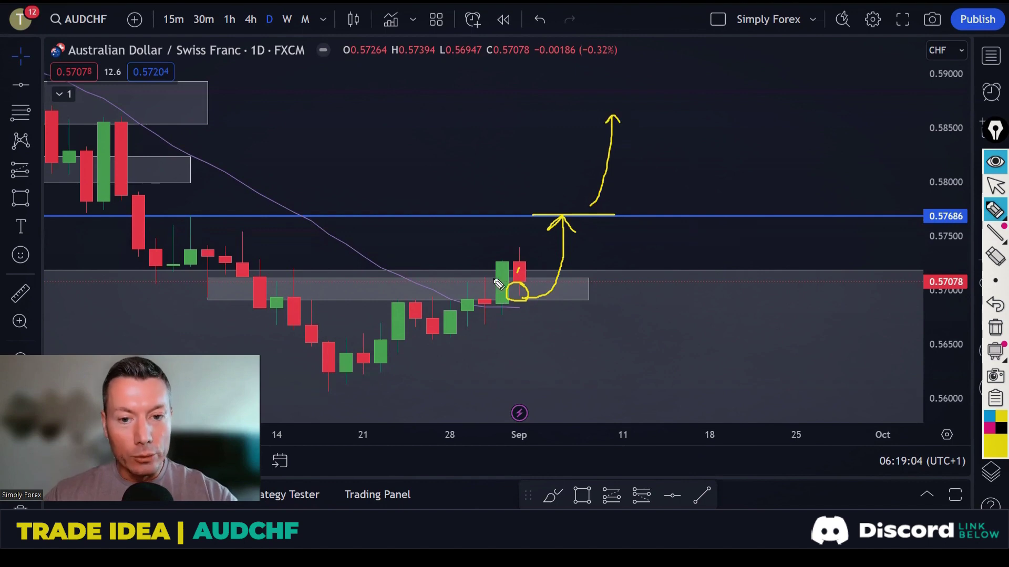
left_click(990, 332)
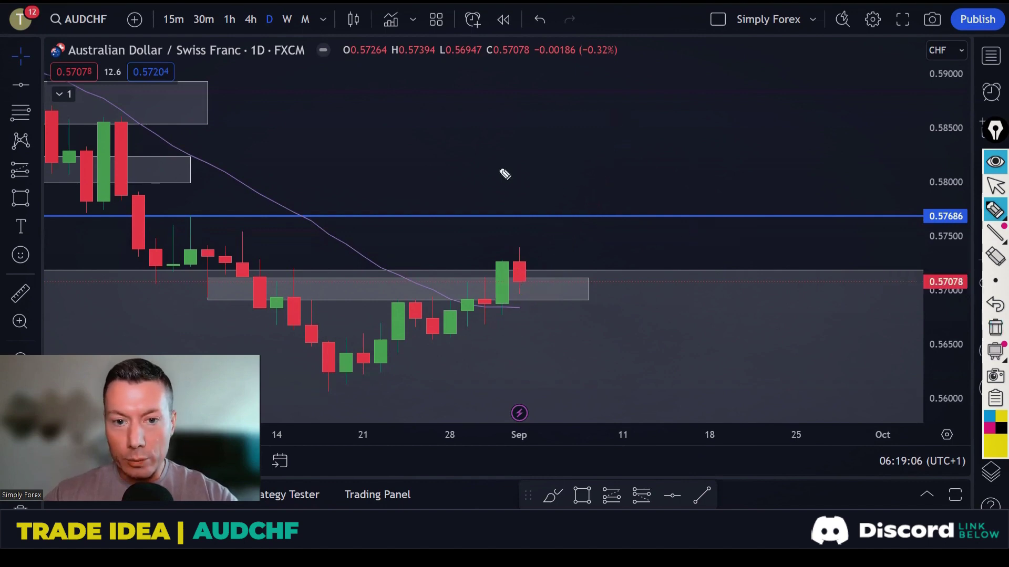
Switch AUDCHF to the 4h timeframe and rule a line across the late-August swing highs inside the grey zone
left_click(250, 19)
scroll(709, 248, "down", 6)
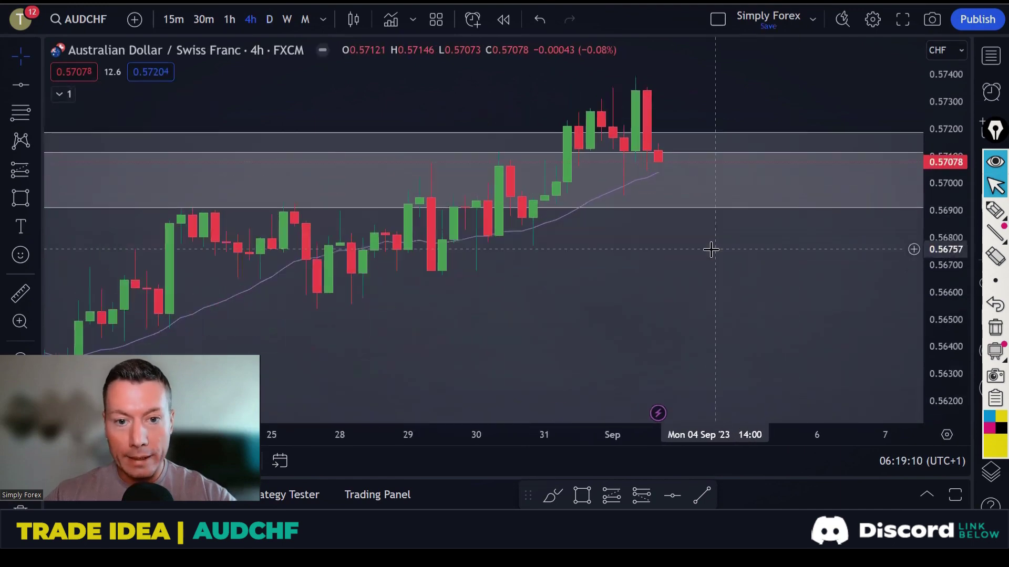
left_click_drag(821, 340, 657, 345)
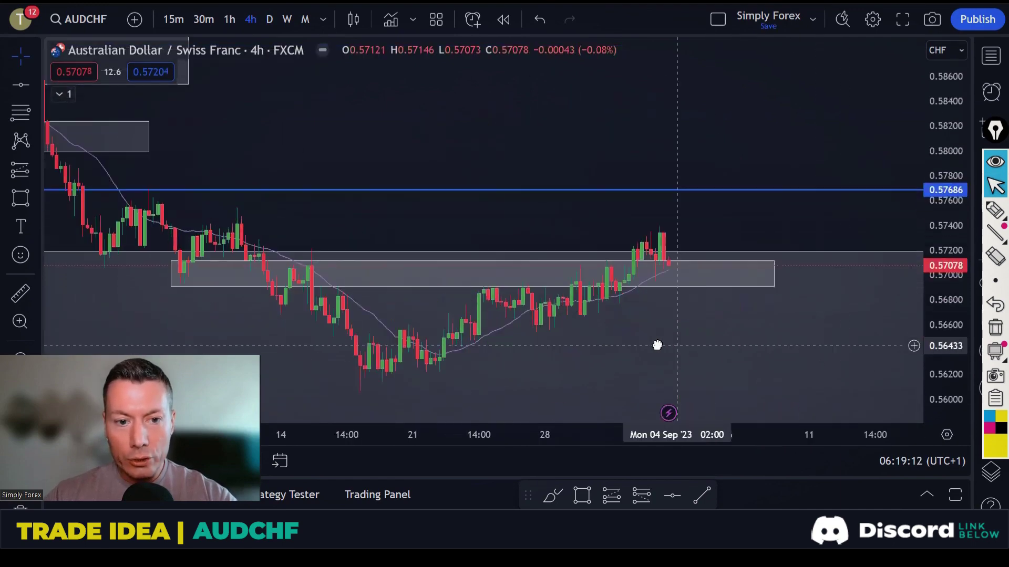
left_click(995, 210)
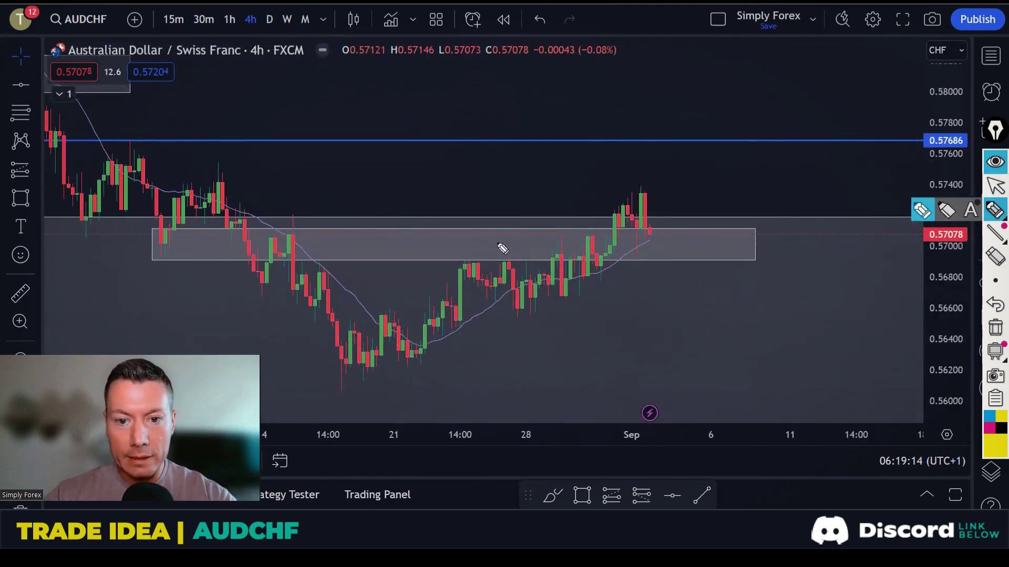
left_click_drag(458, 253, 600, 254)
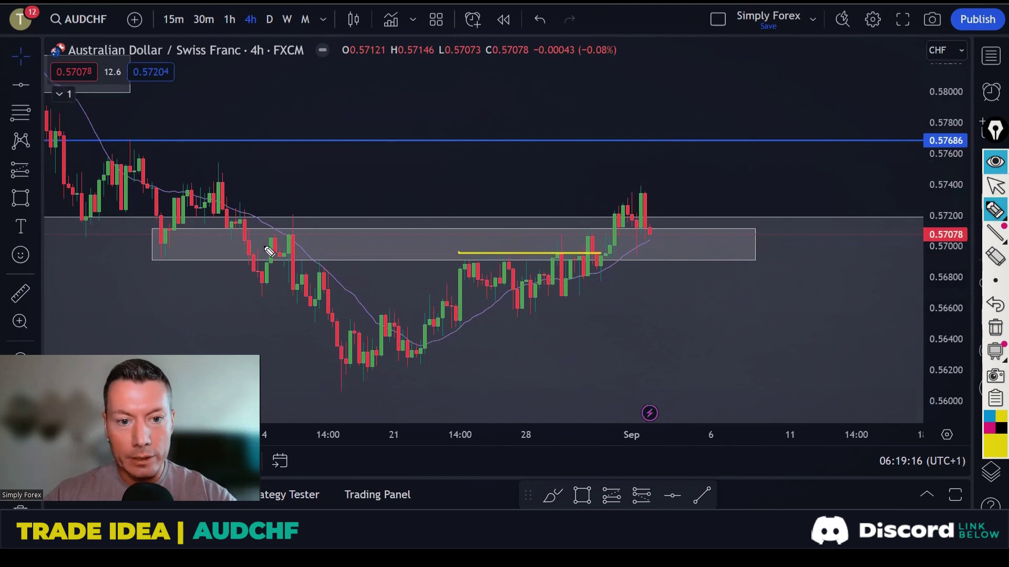
Mark the earlier lows, highs and latest retest that touch the grey zone with short strokes, and clear the annotations
left_click_drag(138, 255, 187, 253)
mouse_move(257, 237)
left_mouse_down()
mouse_move(300, 236)
mouse_move(345, 262)
left_mouse_up()
left_click_drag(466, 261, 517, 259)
left_click_drag(560, 240, 648, 242)
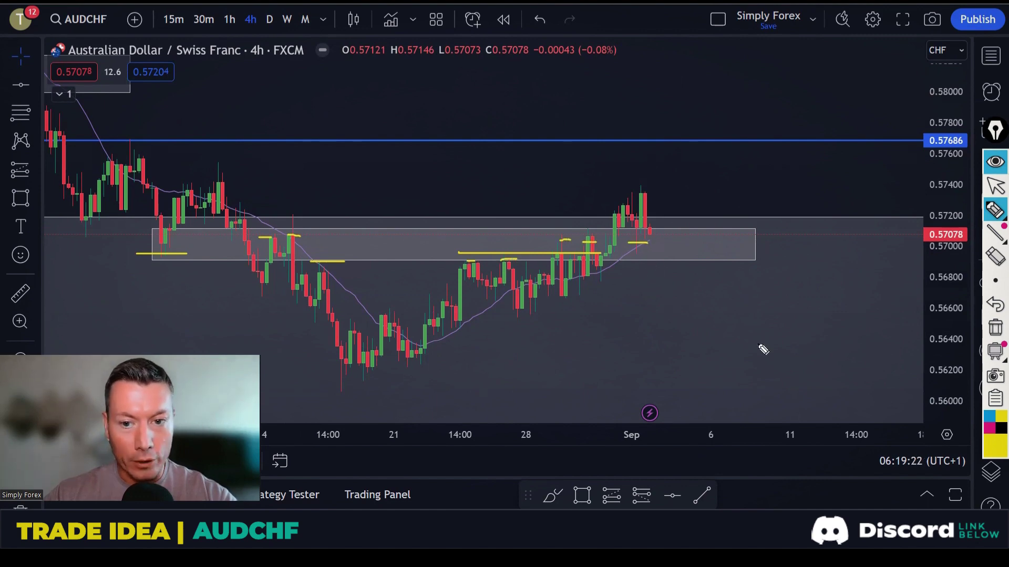
left_click(992, 330)
Circle the area just below the latest 4h candle where price meets the moving average inside the grey zone
scroll(687, 300, "up", 5)
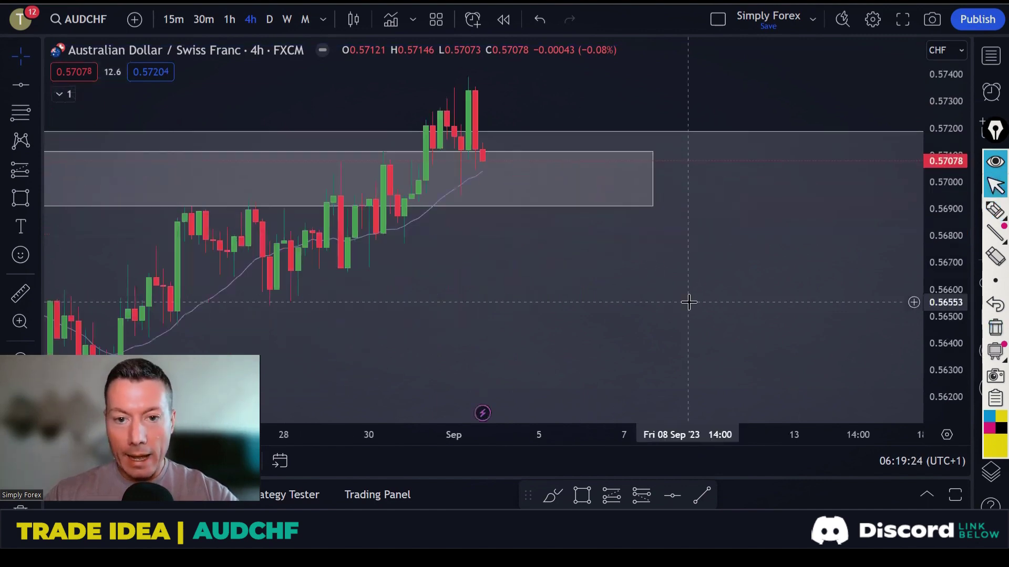
left_click_drag(596, 325, 655, 326)
scroll(686, 316, "up", 3)
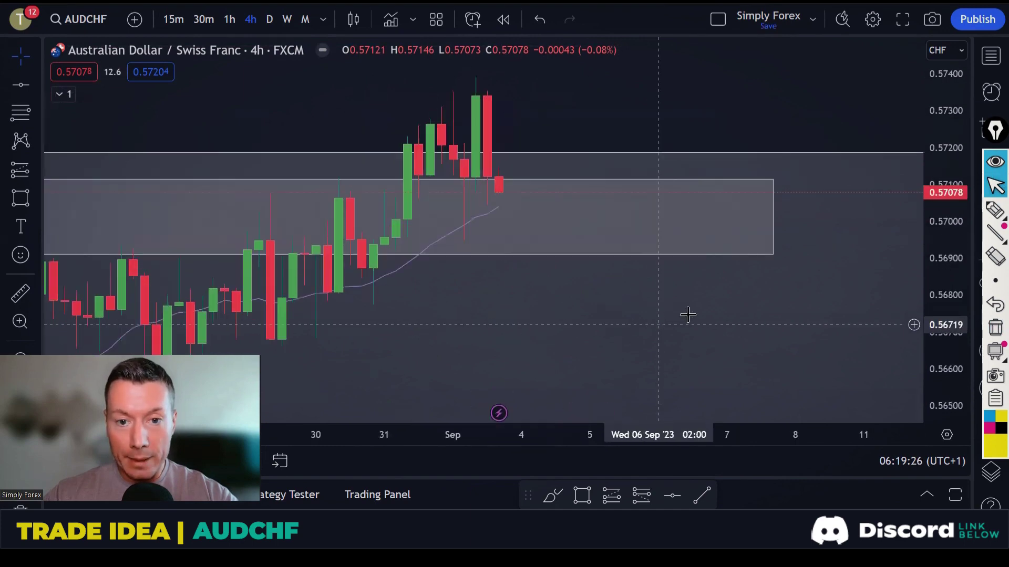
left_click(991, 221)
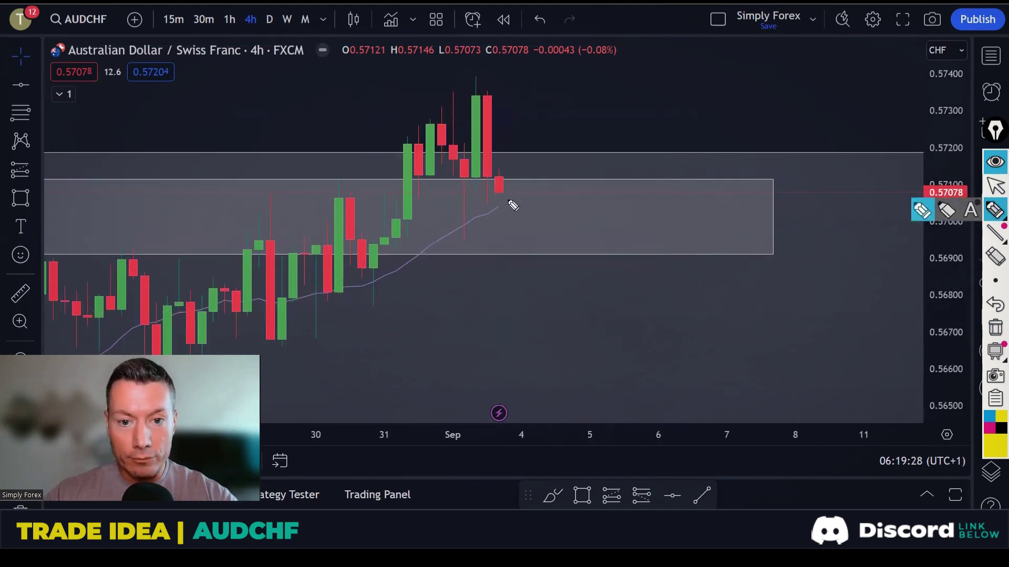
mouse_move(507, 198)
left_mouse_down()
mouse_move(504, 239)
mouse_move(505, 198)
left_mouse_up()
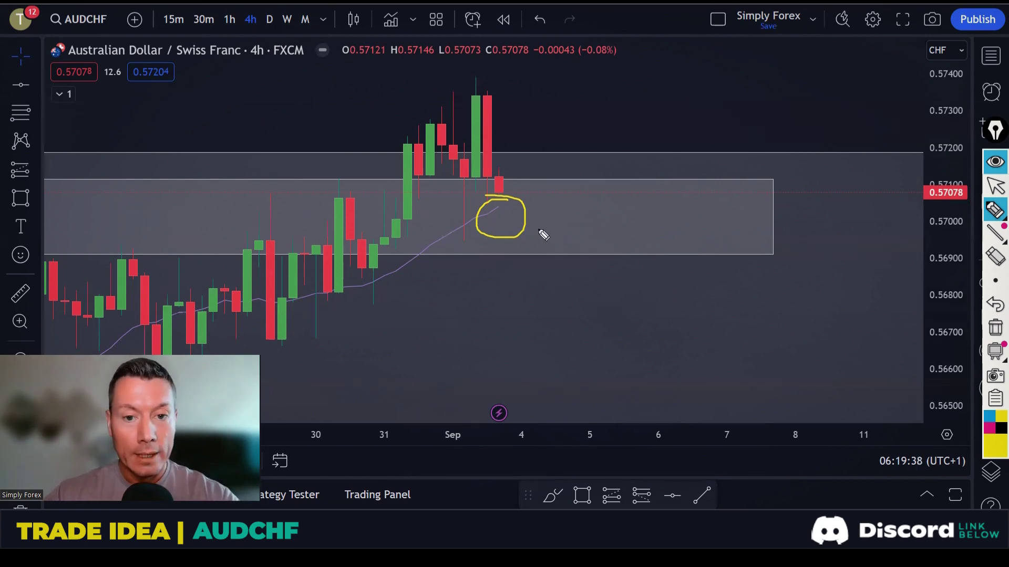
Draw an arrow up from the circled area, rule the recent highs, add a second arrow beyond them, and clear the annotations
mouse_move(503, 217)
left_mouse_down()
mouse_move(551, 204)
mouse_move(580, 94)
mouse_move(587, 101)
left_mouse_up()
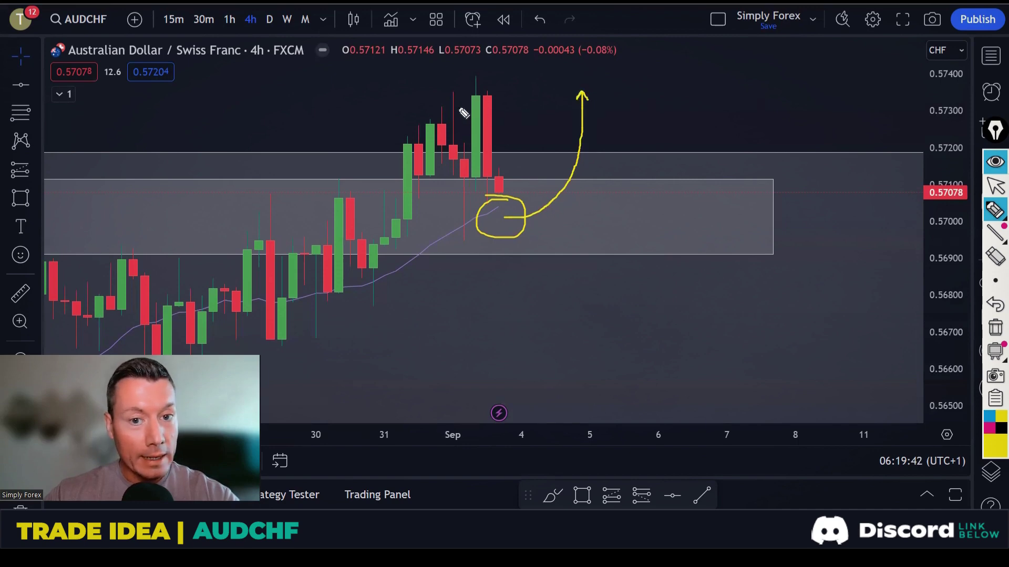
left_click_drag(444, 94, 508, 95)
mouse_move(599, 101)
left_mouse_down()
mouse_move(612, 97)
mouse_move(637, 36)
left_mouse_up()
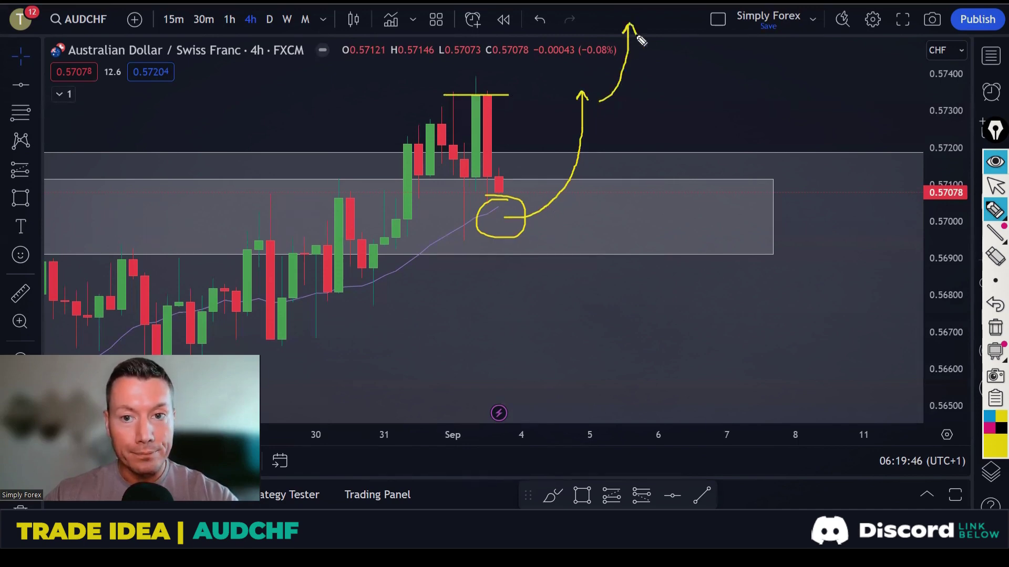
left_click(991, 331)
Show the watchlist and load the CADCHF chart from it
left_click(988, 56)
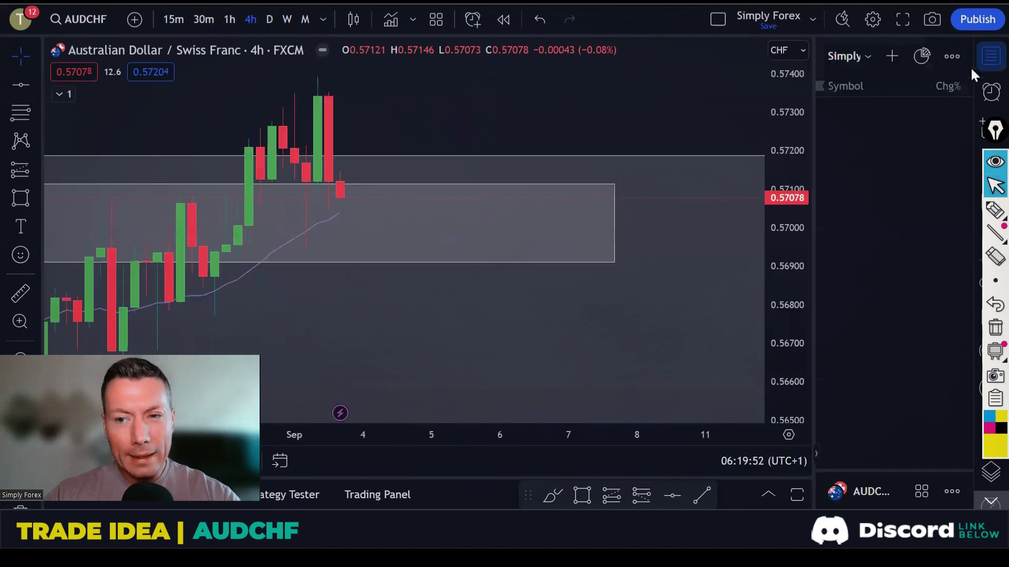
scroll(872, 306, "down", 4)
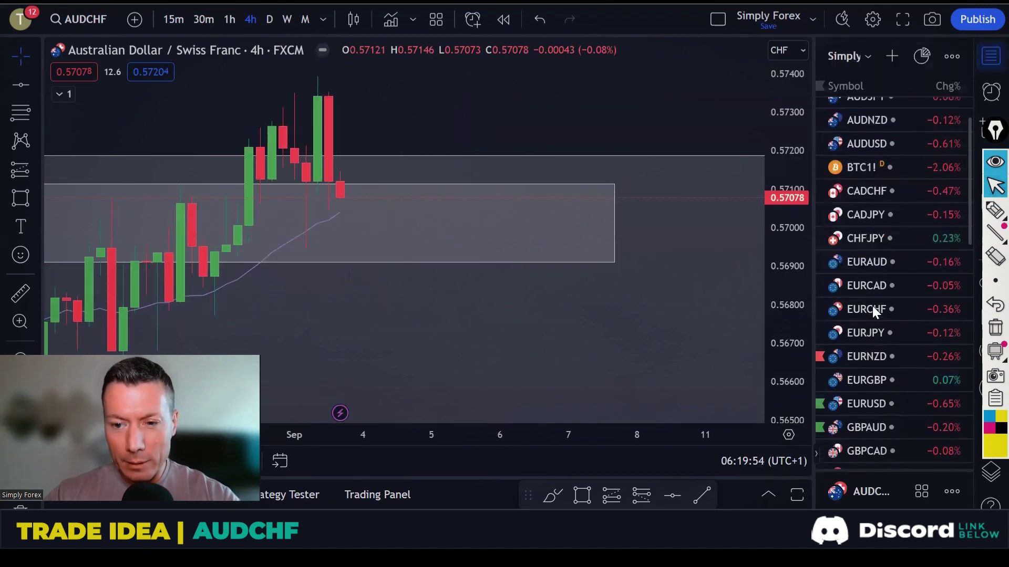
scroll(872, 306, "up", 2)
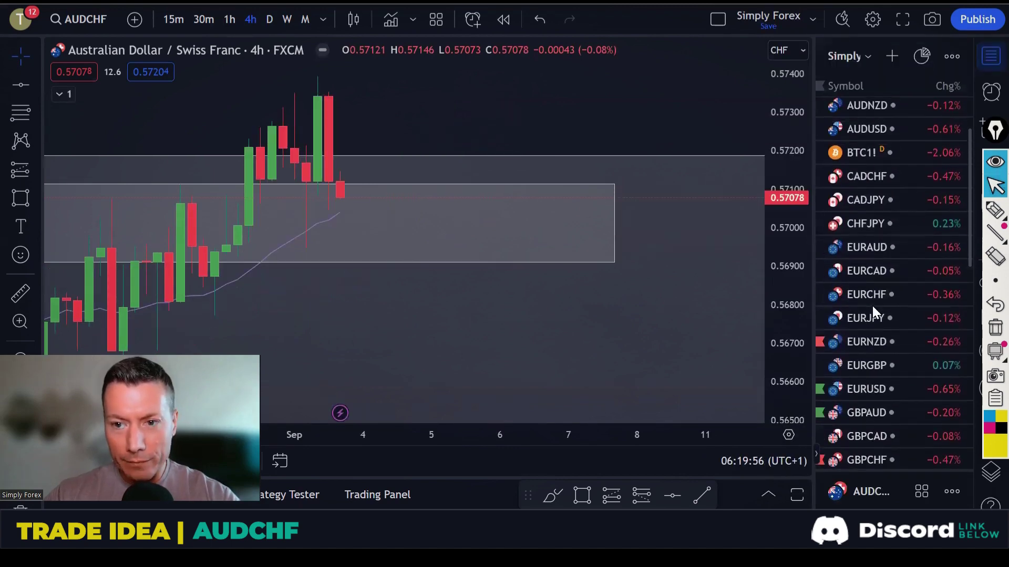
left_click(874, 176)
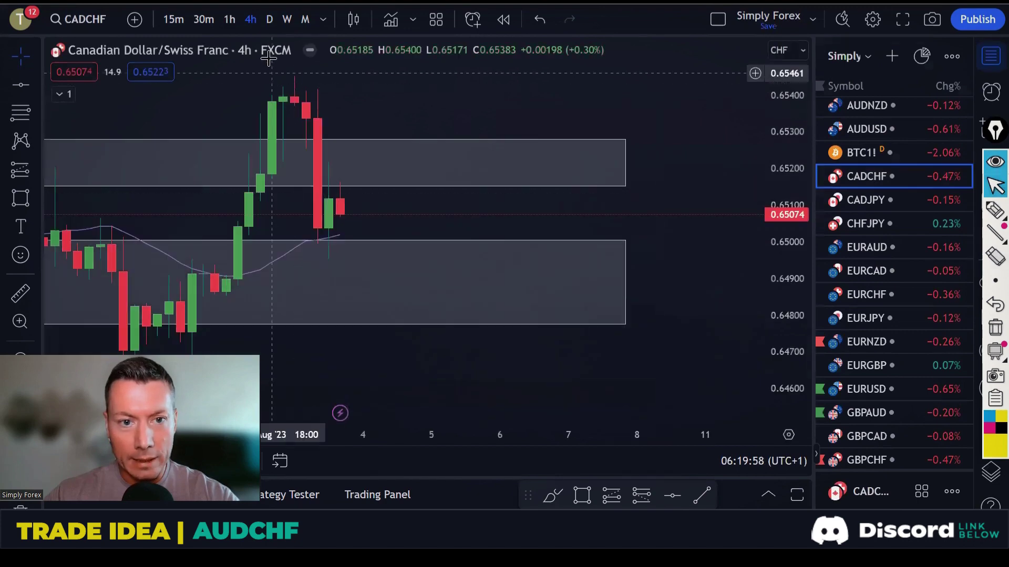
On the daily CADCHF chart, trace the recent swings up out of the lower grey zone and circle the latest candle's lower wick
left_click(270, 20)
left_click_drag(579, 203, 649, 205)
scroll(648, 199, "down", 2)
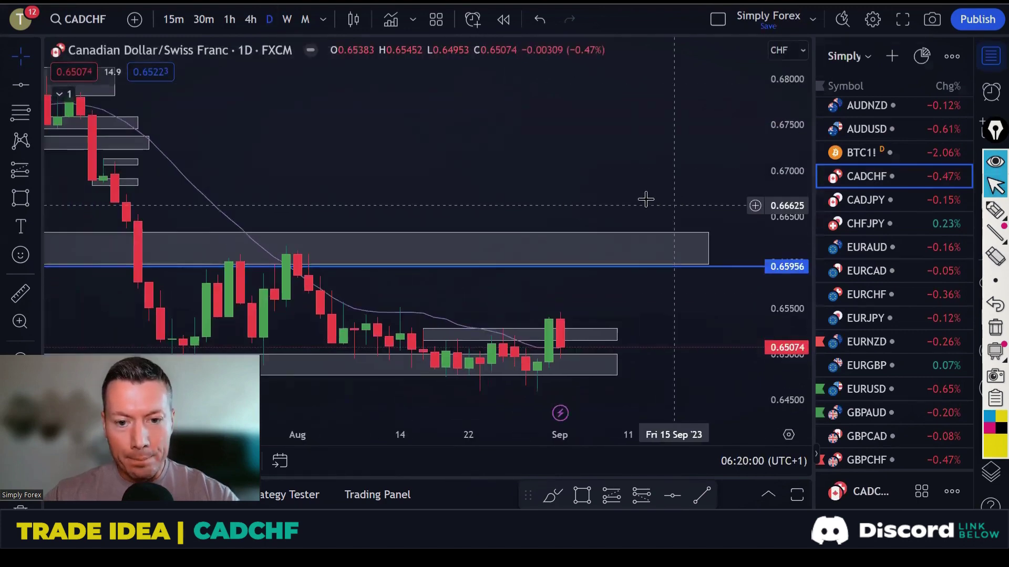
scroll(646, 198, "up", 4)
left_click(991, 212)
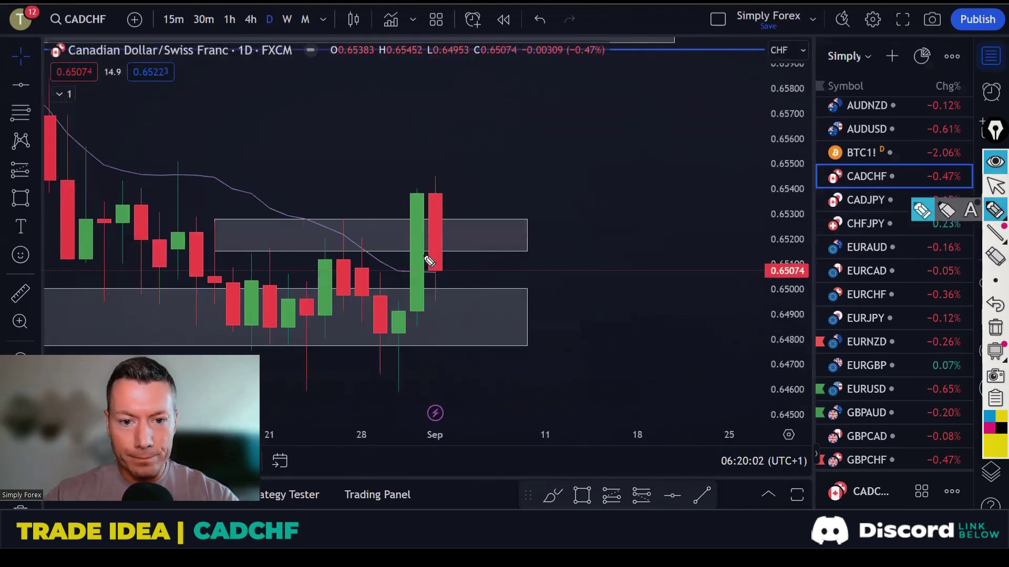
mouse_move(267, 318)
left_mouse_down()
mouse_move(327, 235)
mouse_move(372, 303)
mouse_move(418, 202)
left_mouse_up()
mouse_move(442, 277)
left_mouse_down()
mouse_move(428, 287)
mouse_move(438, 309)
left_mouse_up()
key("ctrl+shift+1")
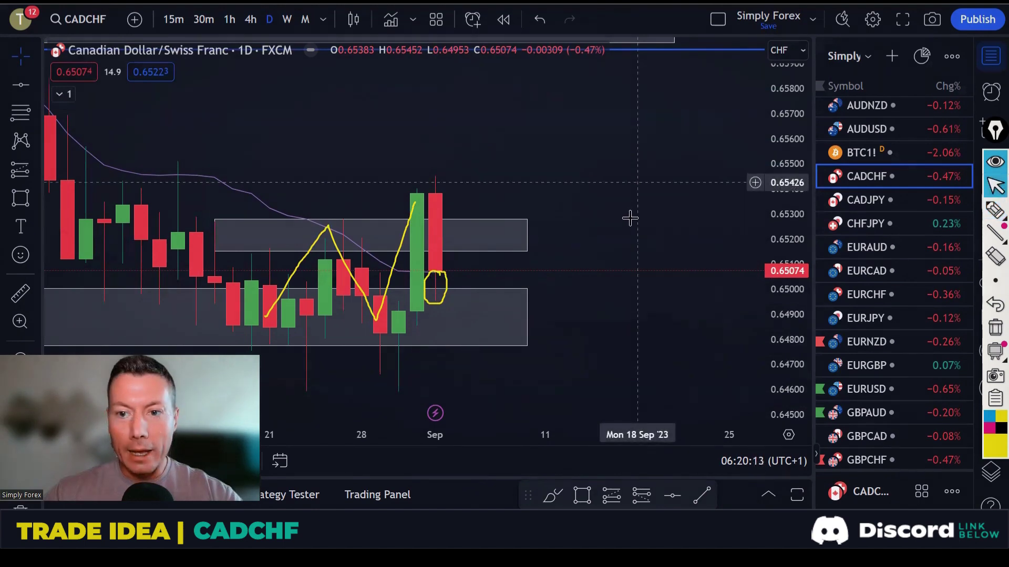
Mark the body of the latest red daily candle where it crosses the upper grey zone, and clear the annotations
left_click(995, 210)
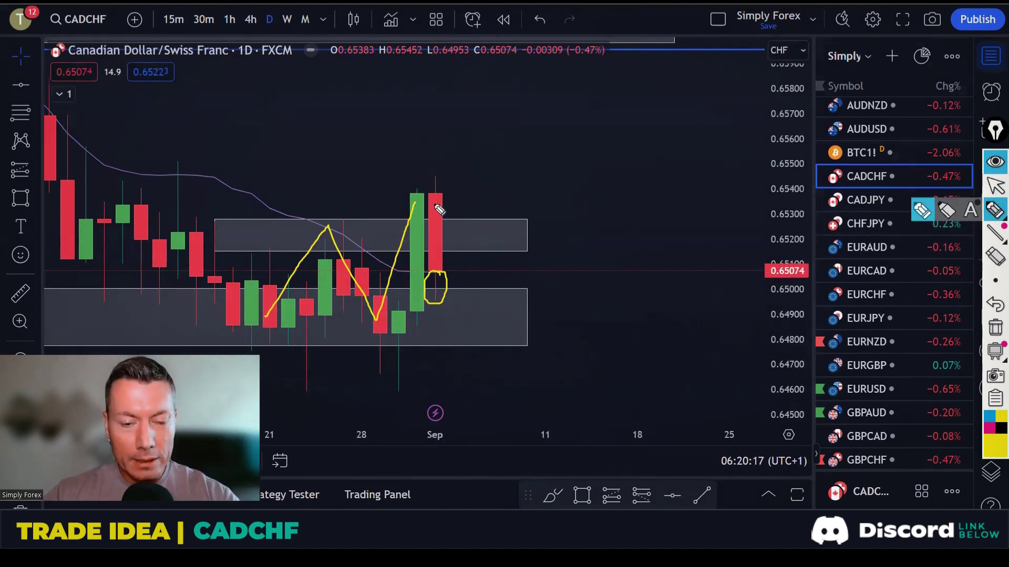
left_click_drag(442, 210, 440, 241)
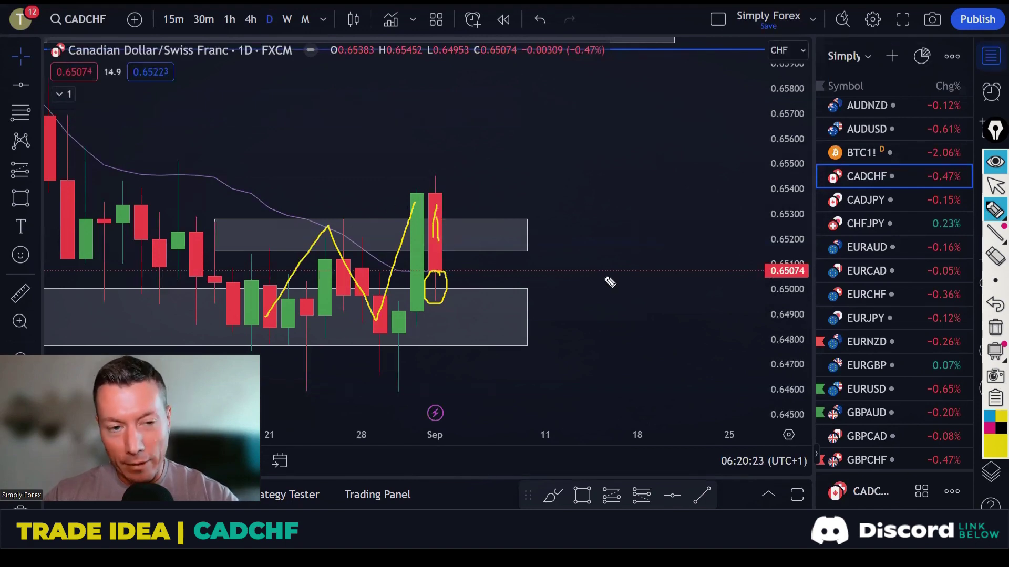
left_click(995, 327)
key("Escape")
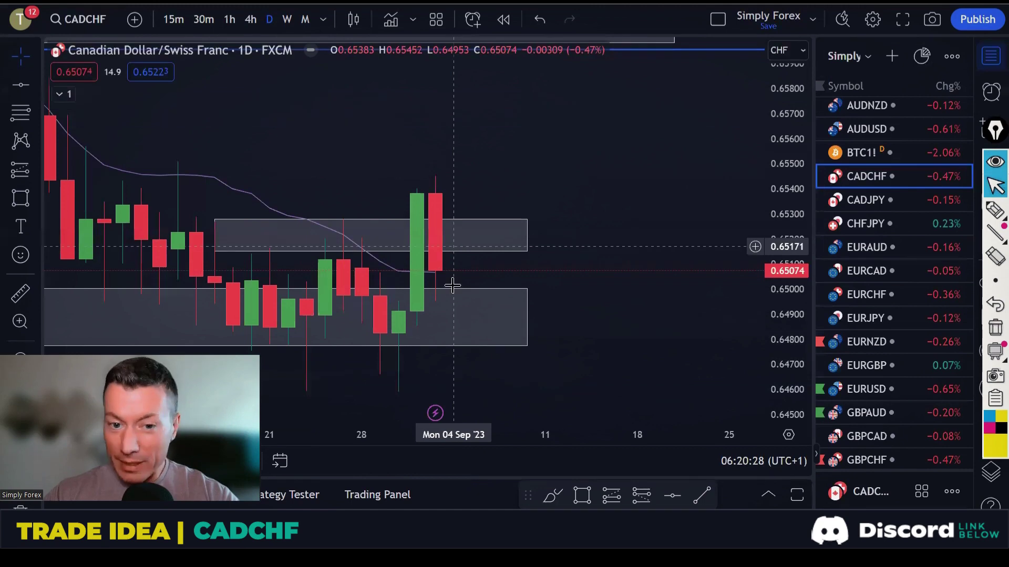
Draw a curve rising from the lower grey zone to just above the upper one, and clear the annotation
left_click(995, 210)
left_click_drag(448, 295, 493, 212)
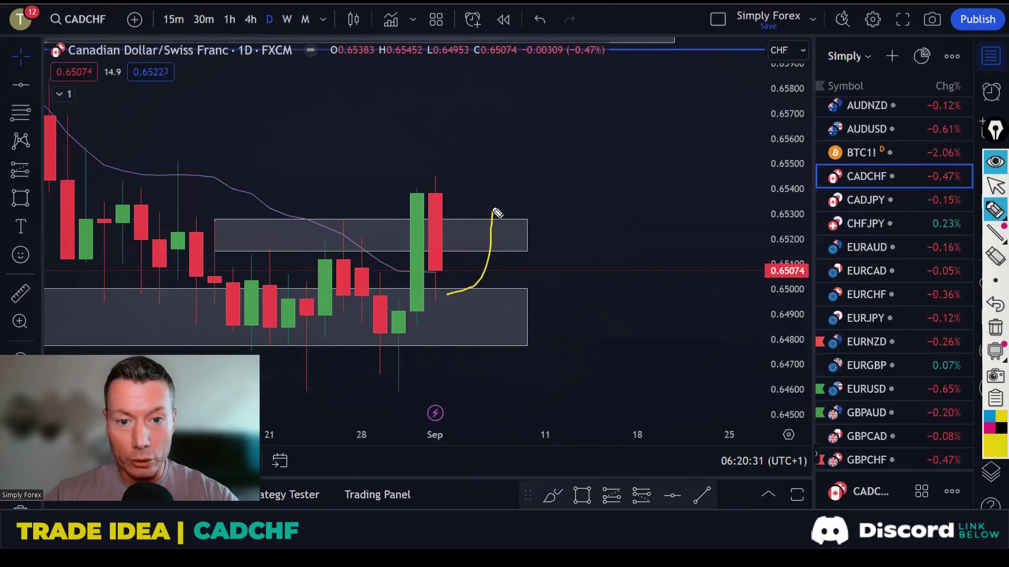
left_click(995, 326)
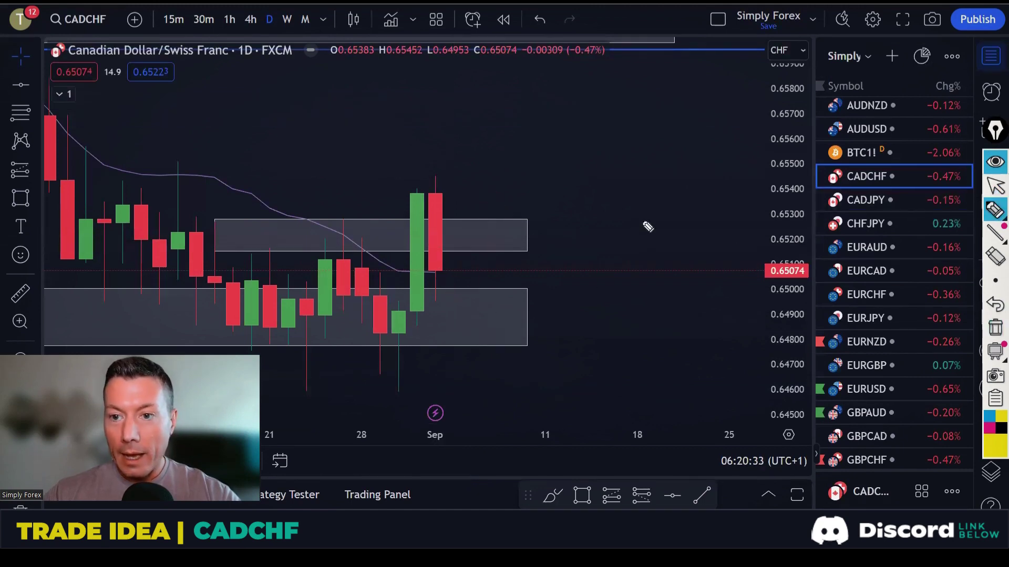
key("Escape")
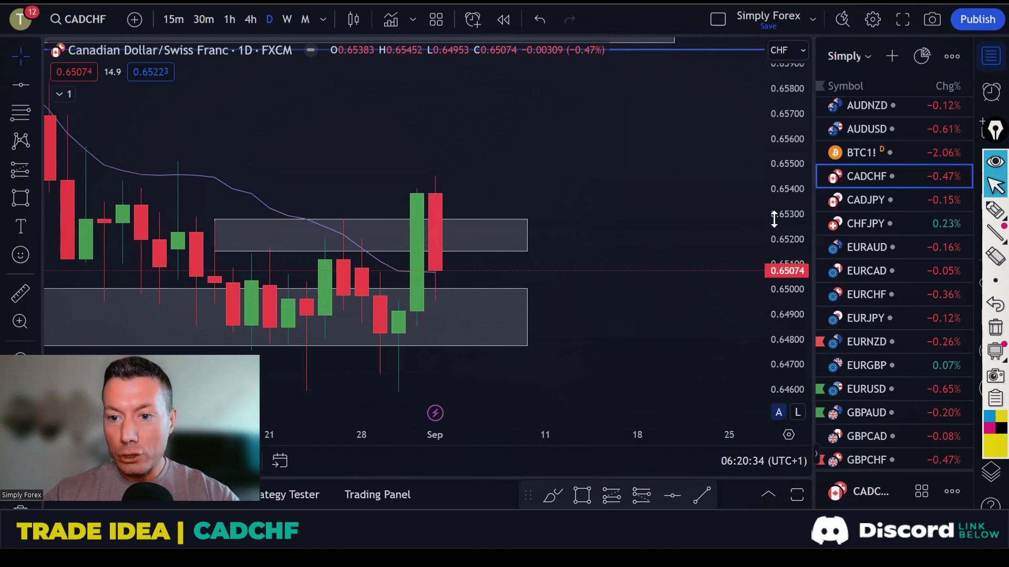
Load the EURAUD chart from the watchlist and hide the watchlist to widen the daily chart
left_click(872, 247)
scroll(596, 96, "down", 3)
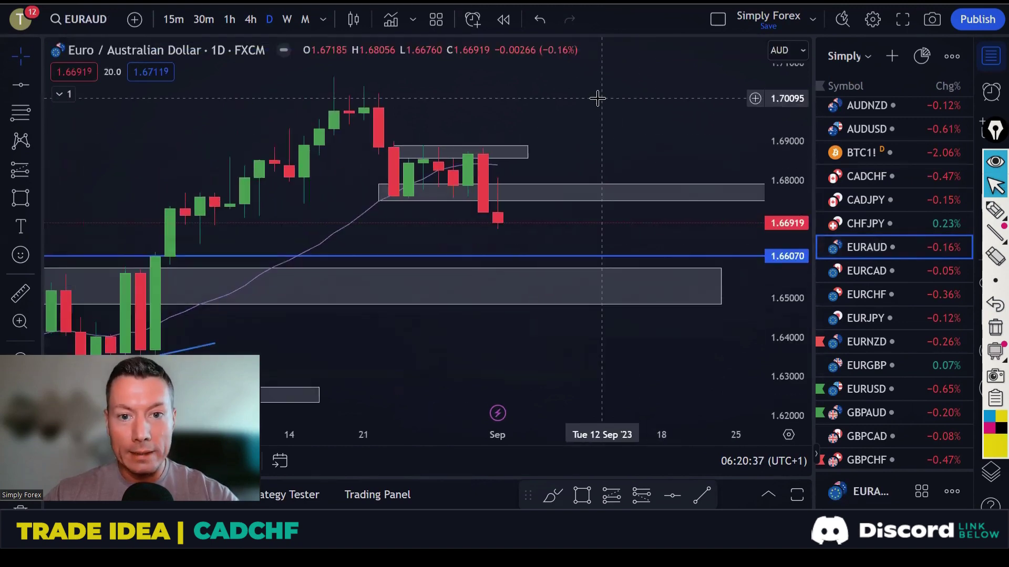
scroll(620, 103, "up", 5)
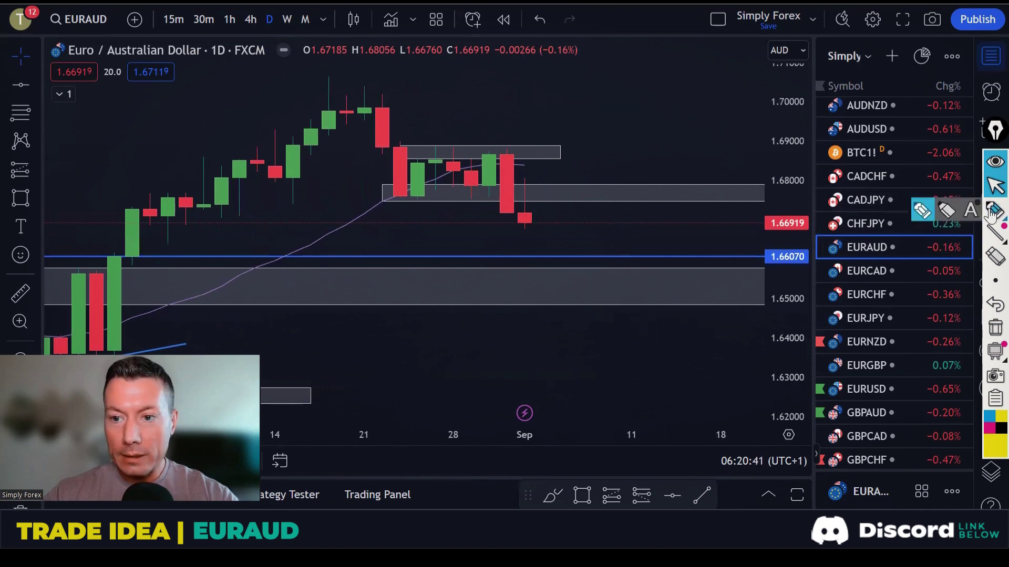
left_click(991, 56)
scroll(754, 112, "up", 2)
left_click_drag(754, 113, 767, 146)
scroll(767, 146, "down", 2)
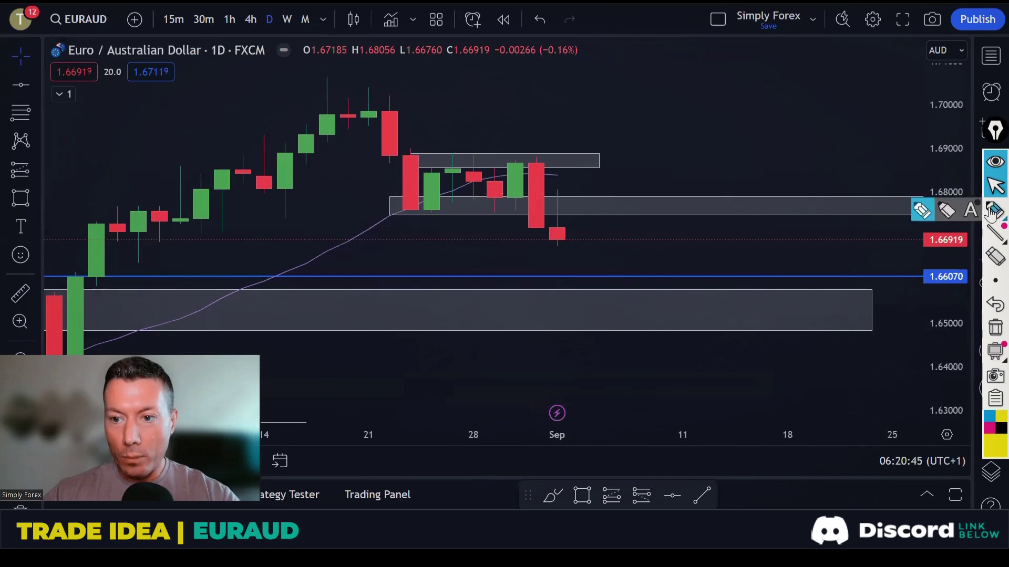
Trace the daily EURAUD rise, pullback and W shape ending in an upward arrow, and box the large red candle after it
left_click(922, 210)
mouse_move(99, 266)
left_mouse_down()
mouse_move(357, 92)
mouse_move(435, 215)
mouse_move(464, 161)
mouse_move(483, 197)
mouse_move(531, 158)
left_mouse_up()
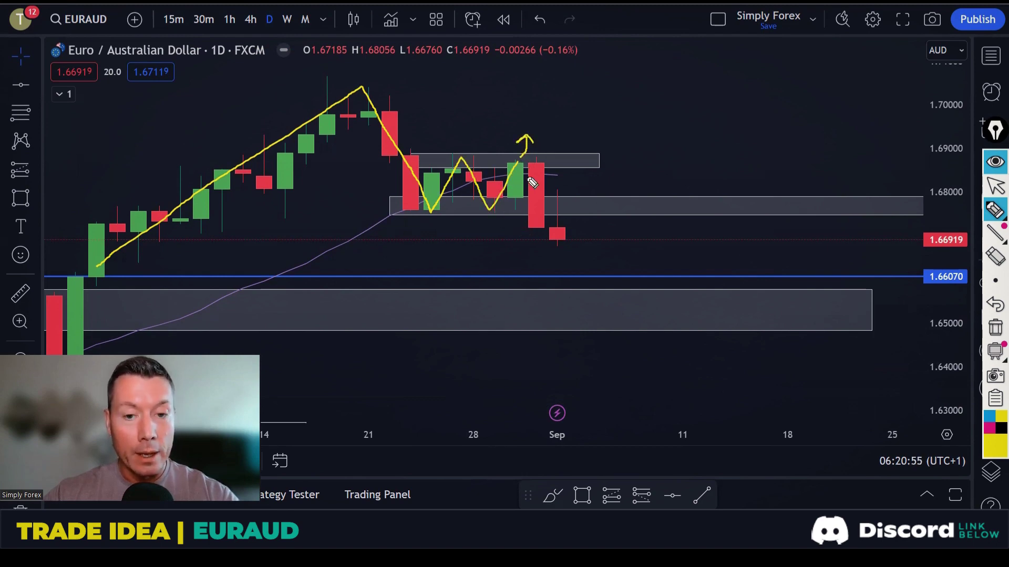
mouse_move(535, 163)
left_mouse_down()
mouse_move(532, 214)
mouse_move(549, 165)
left_mouse_up()
Rule short lines at the successive daily lows and the two lower-stepping highs, and clear the annotations
left_click_drag(399, 211, 517, 212)
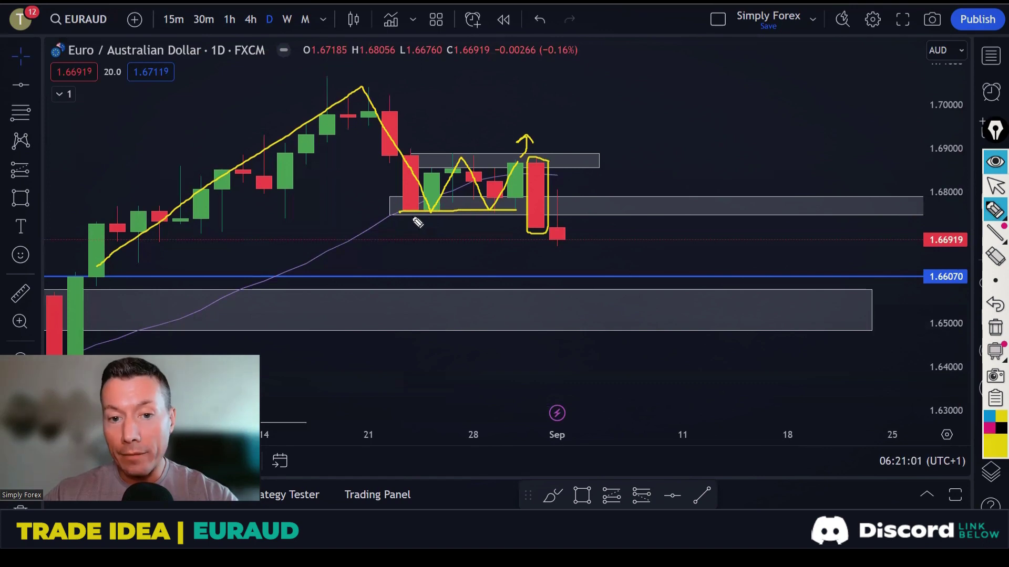
left_click_drag(415, 216, 543, 229)
left_click_drag(321, 93, 426, 93)
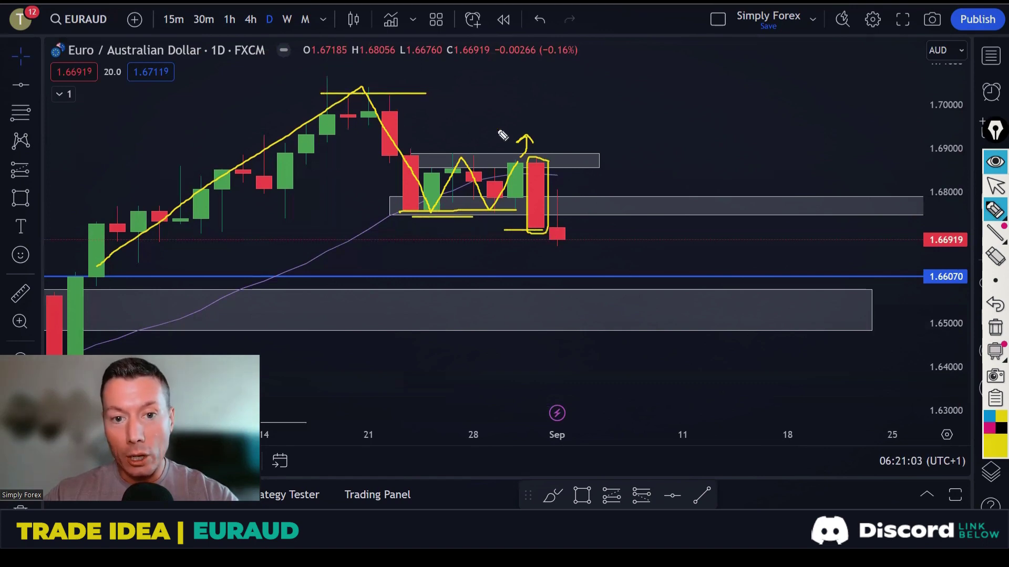
left_click_drag(432, 158, 548, 157)
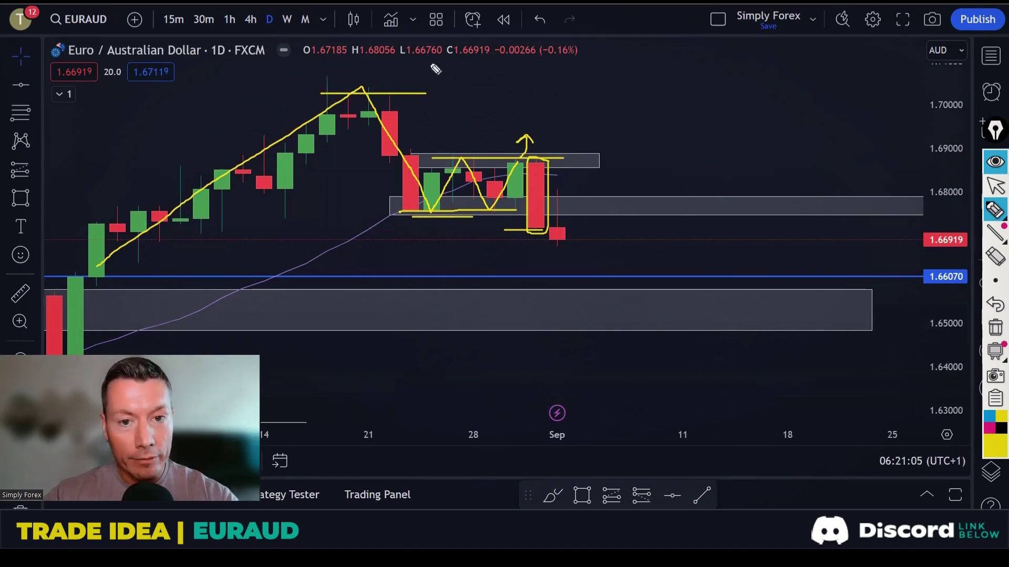
left_click(992, 330)
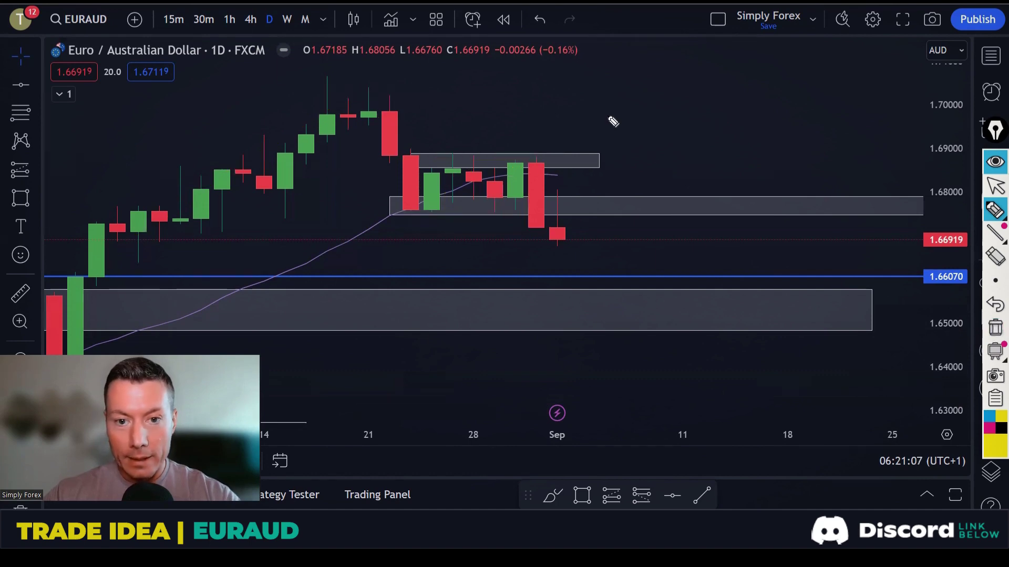
Circle the latest daily candle, draw an arrow down to the blue 1.66070 line, circle its price label, and clear the annotations
scroll(606, 114, "up", 1)
left_click(995, 210)
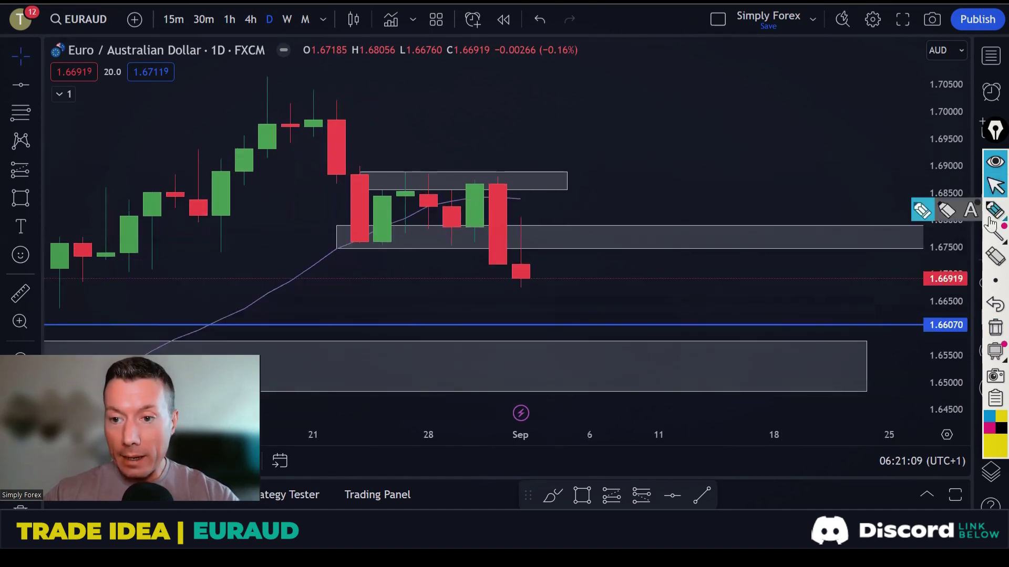
mouse_move(531, 216)
left_mouse_down()
mouse_move(508, 233)
mouse_move(520, 290)
mouse_move(539, 244)
left_mouse_up()
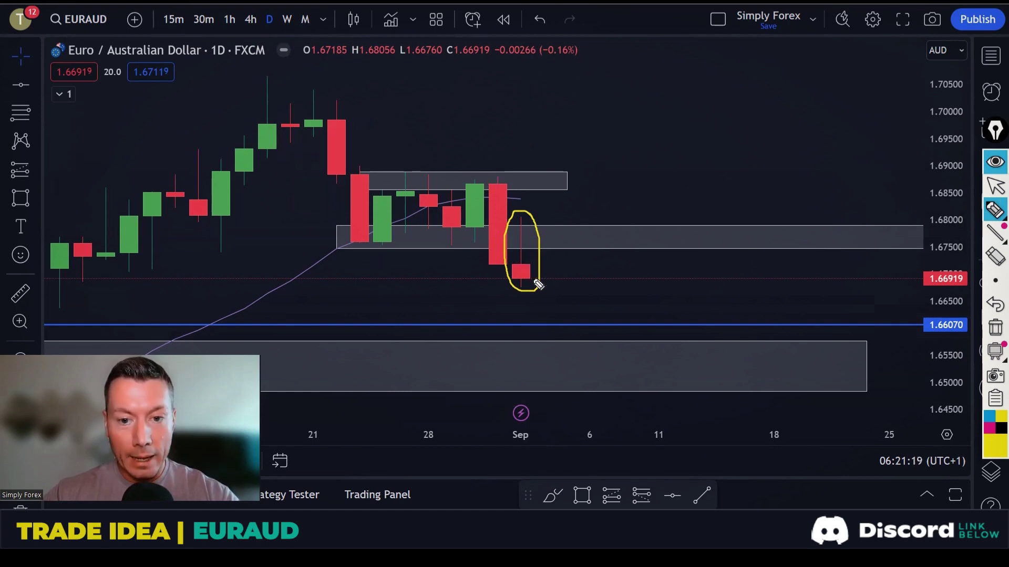
left_click_drag(542, 288, 559, 324)
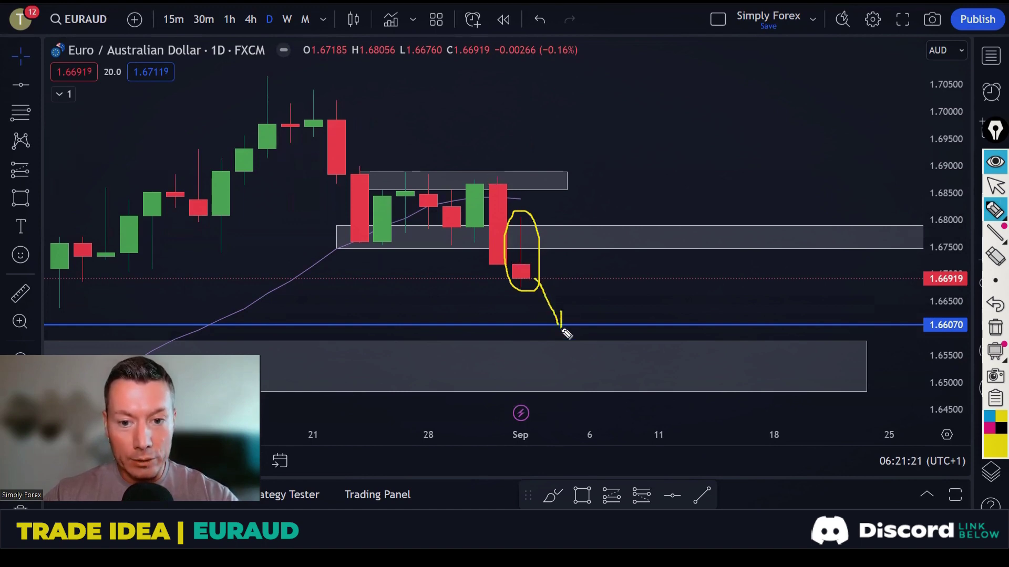
mouse_move(954, 322)
left_mouse_down()
mouse_move(941, 344)
mouse_move(962, 314)
left_mouse_up()
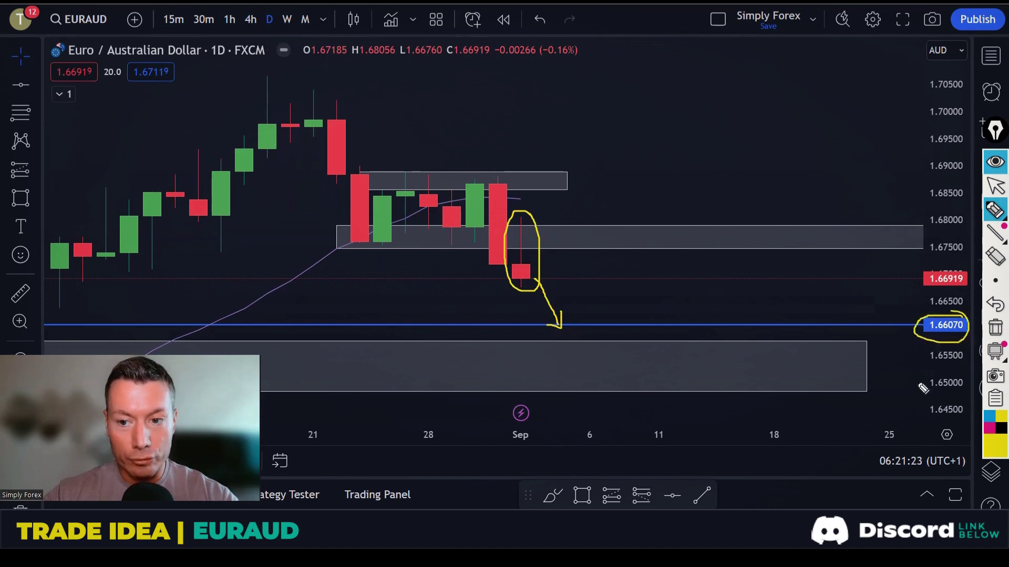
left_click(995, 327)
On the 4h chart, rule a line through the lower grey zone and draw a curve up to a circled retest area there
left_click(250, 19)
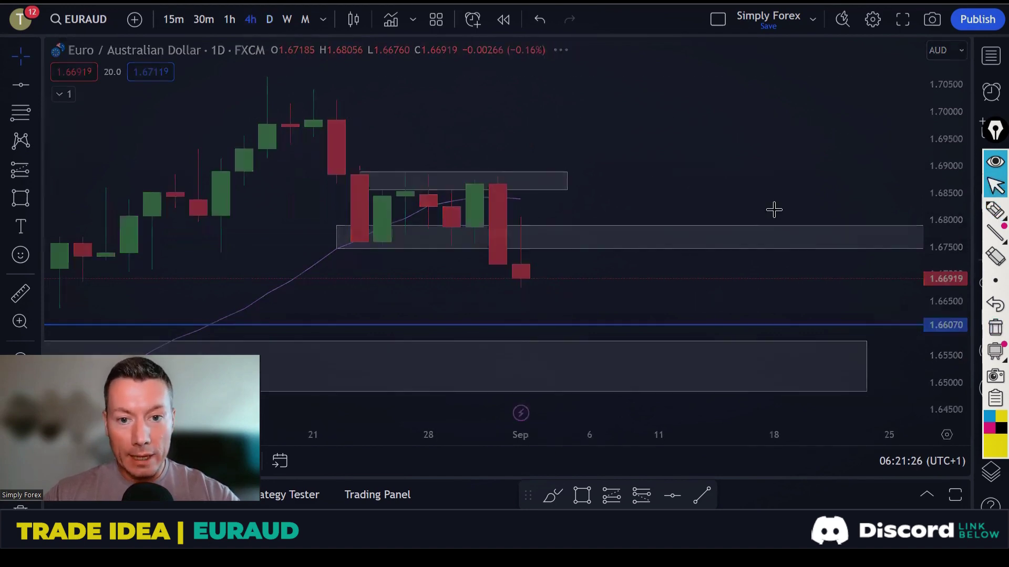
scroll(769, 213, "down", 3)
scroll(767, 218, "down", 2)
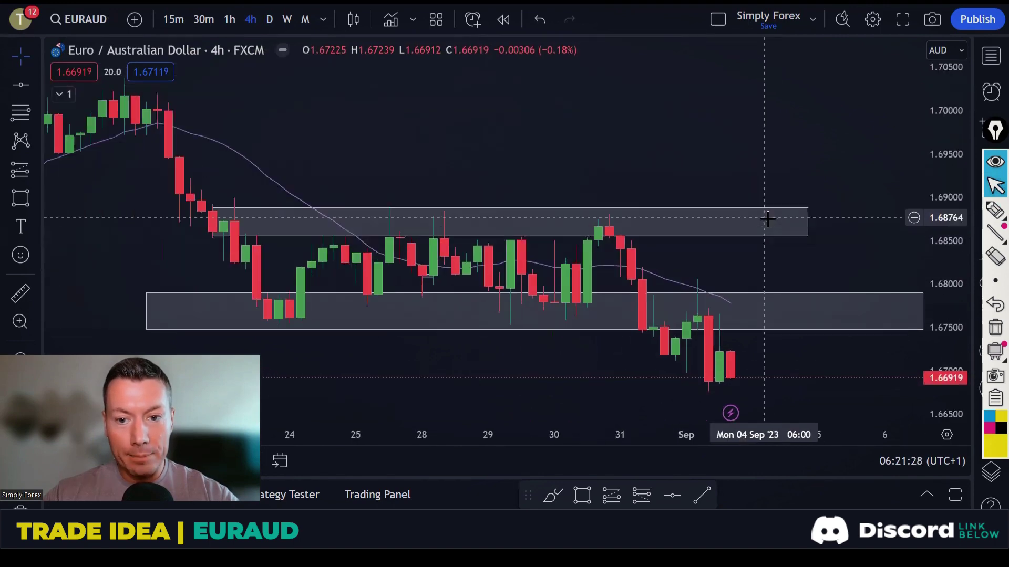
left_click_drag(797, 151, 635, 138)
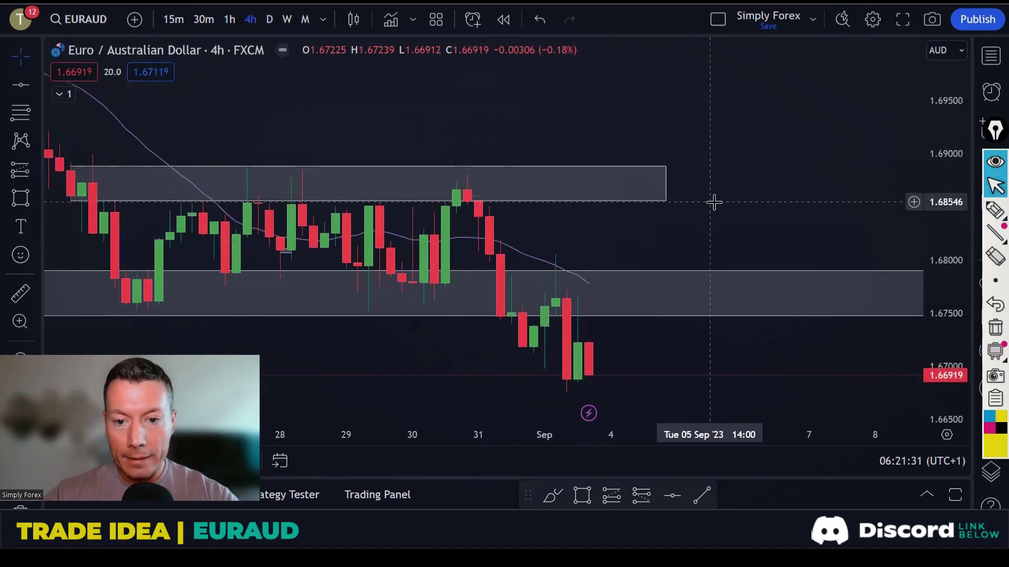
left_click(993, 212)
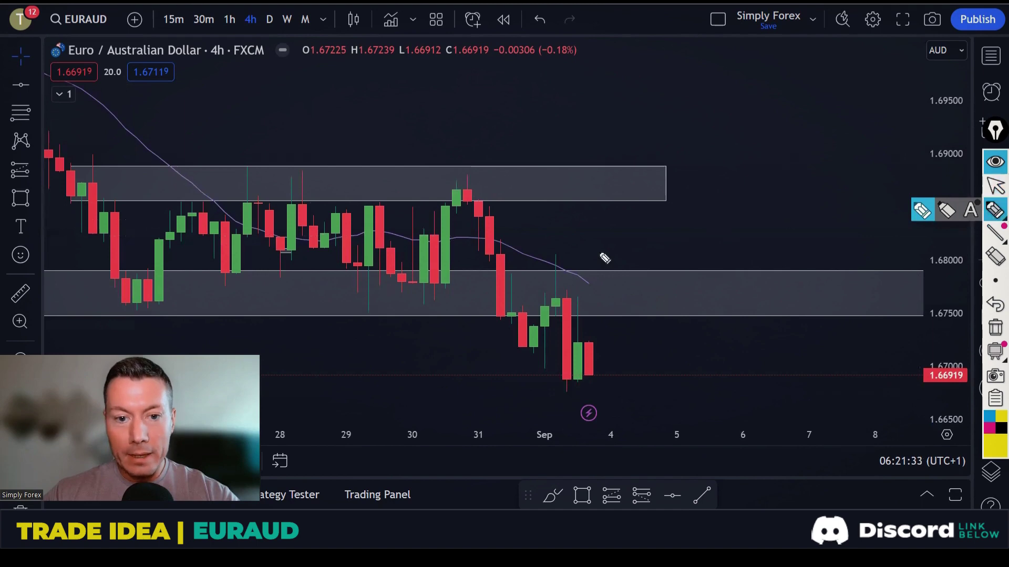
left_click_drag(92, 296, 724, 295)
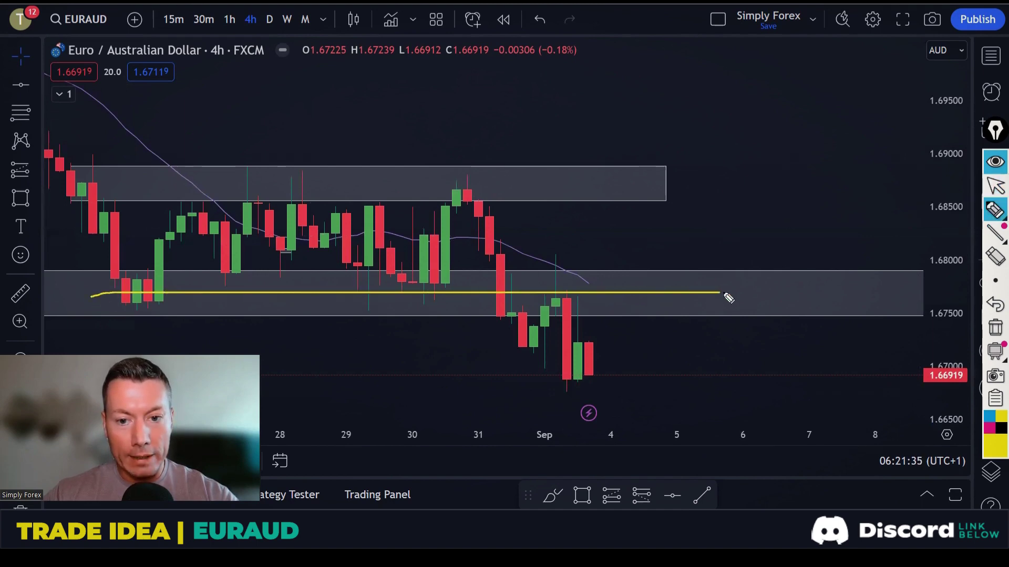
mouse_move(583, 357)
left_mouse_down()
mouse_move(606, 344)
mouse_move(612, 290)
mouse_move(634, 294)
left_mouse_up()
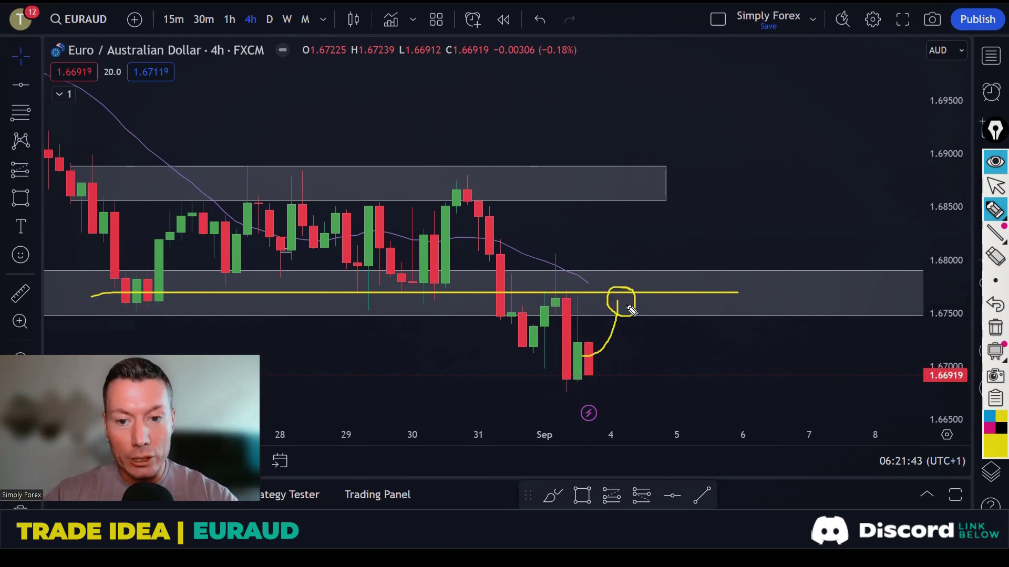
Draw an arrow down from the circled area, rule the recent low, add a second arrow beyond it, and clear the annotations
left_click_drag(625, 302, 651, 348)
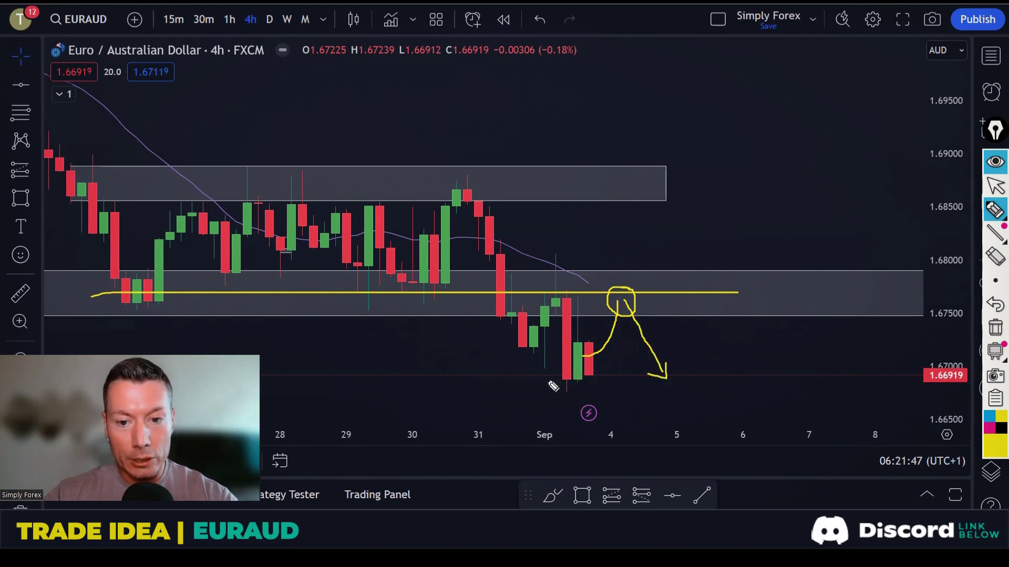
left_click_drag(547, 380, 609, 379)
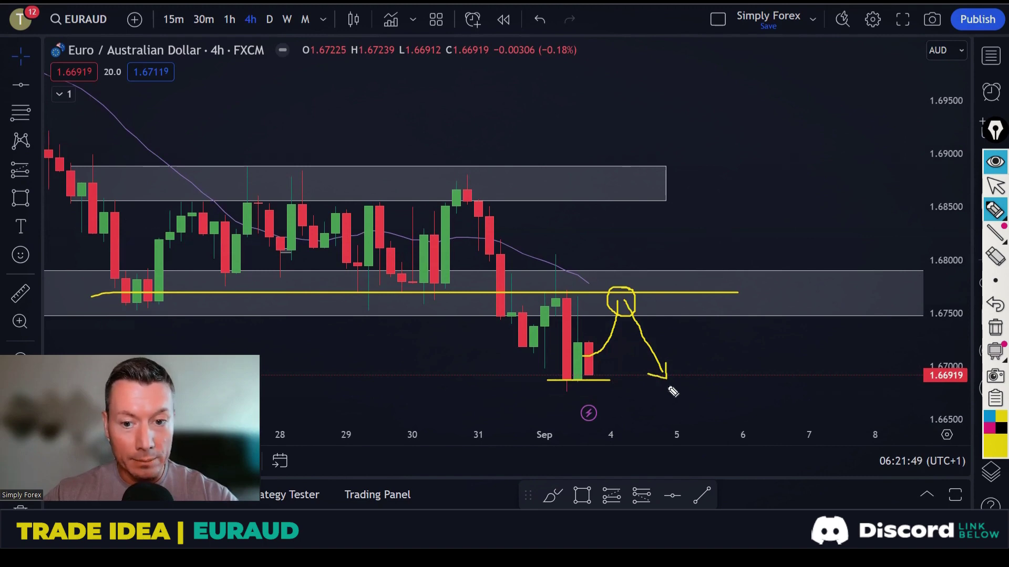
left_click_drag(670, 388, 704, 444)
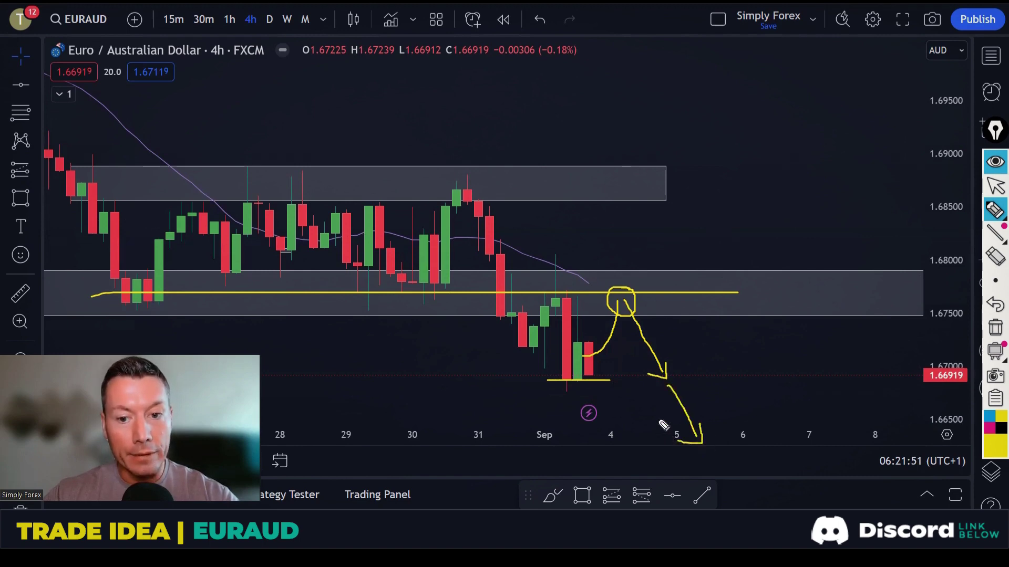
left_click(995, 328)
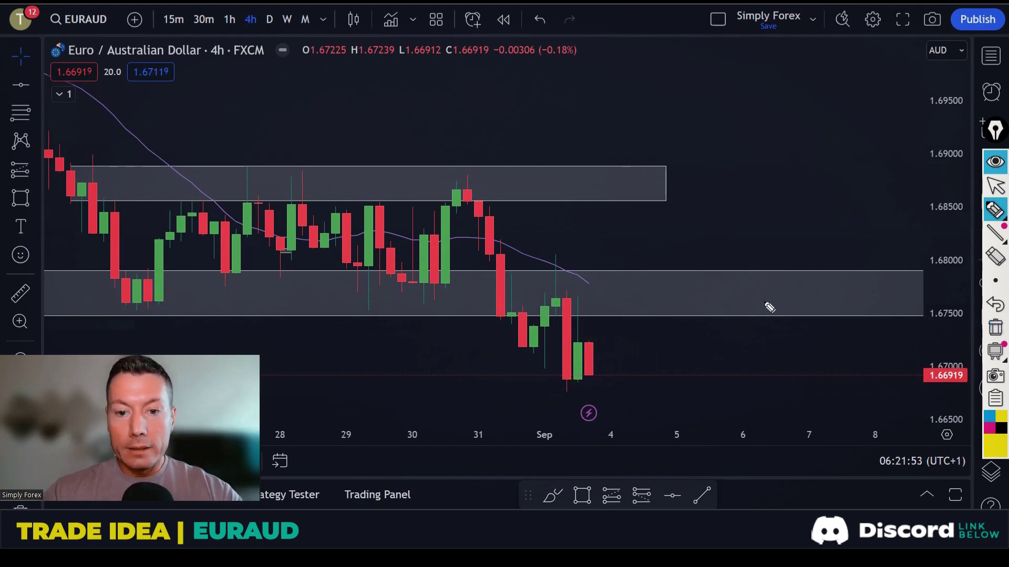
Switch EURAUD to the 1h timeframe and trace the latest swings down, up and down from the high above the grey zone
left_click(229, 19)
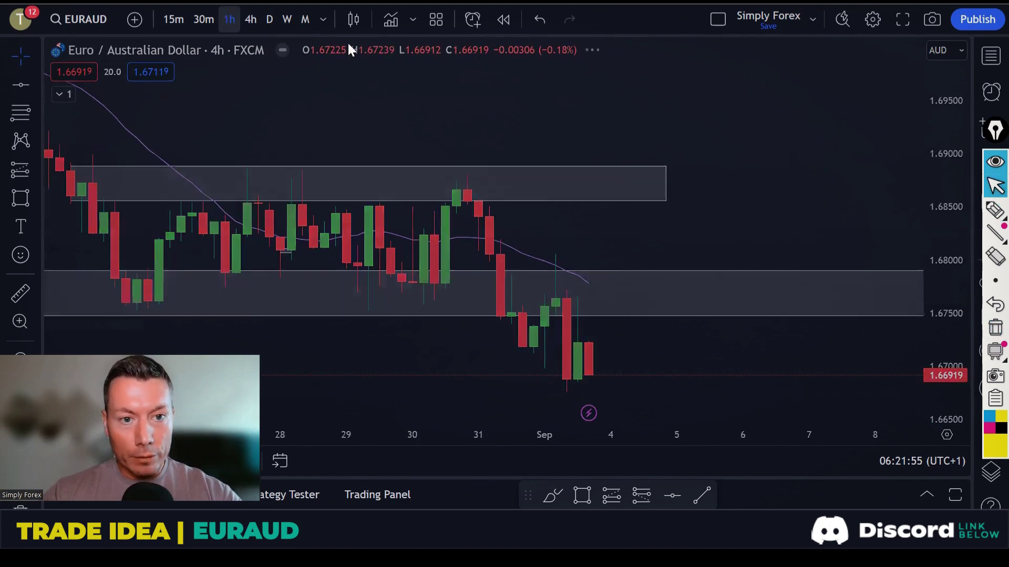
scroll(803, 198, "down", 3)
left_click_drag(768, 178, 646, 155)
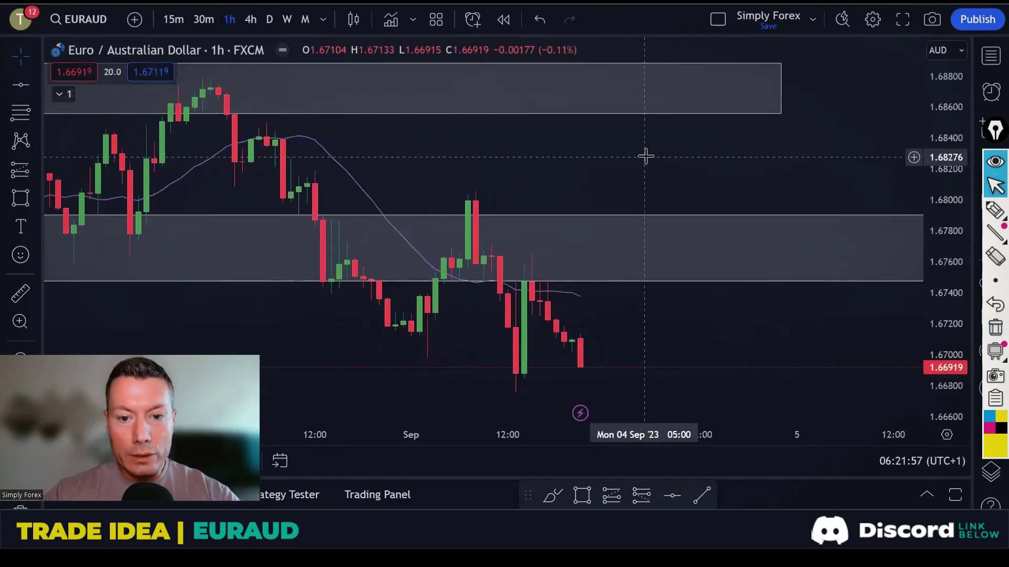
left_click(995, 210)
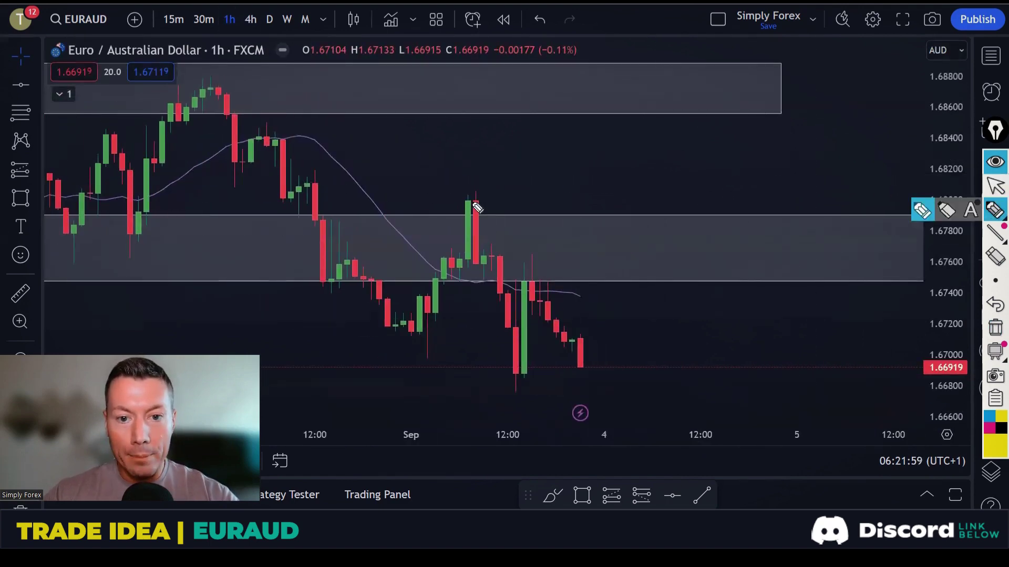
mouse_move(473, 203)
left_mouse_down()
mouse_move(516, 370)
mouse_move(550, 271)
mouse_move(602, 370)
left_mouse_up()
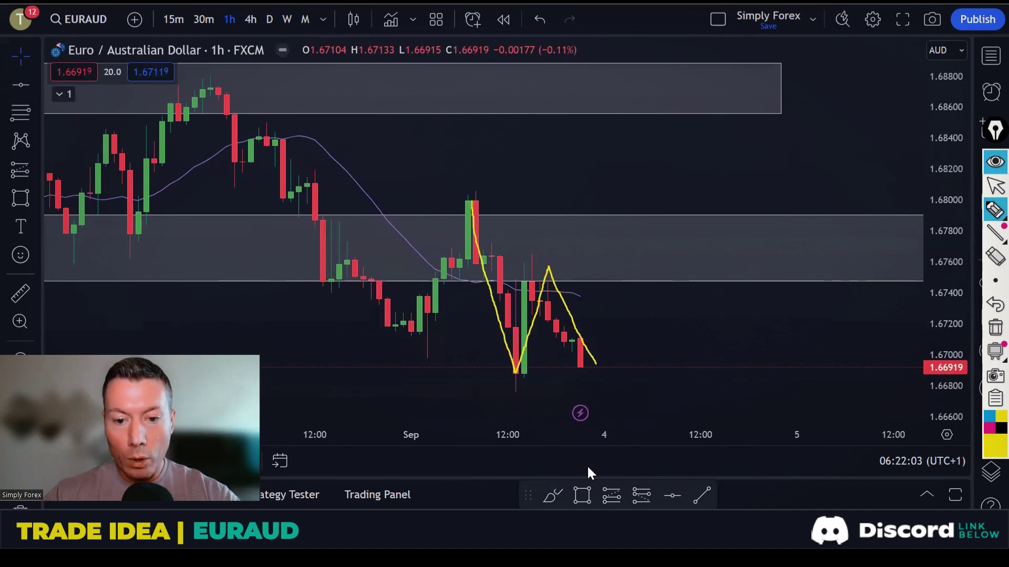
Draw a rectangle zone at the recent EURAUD low, from about 1.66886 to 1.66764, extending past the latest candle
left_click(582, 495)
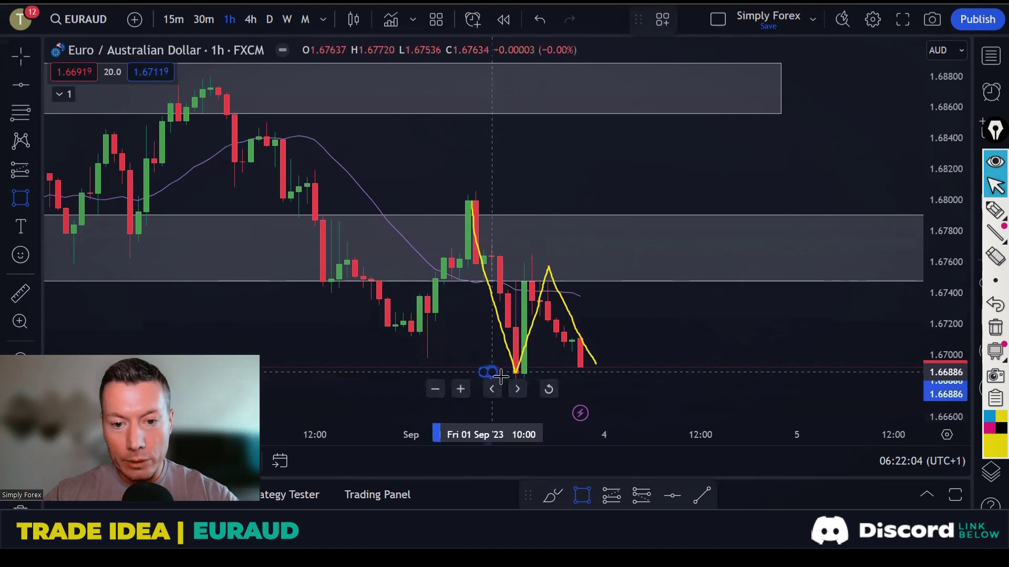
left_click_drag(492, 373, 747, 390)
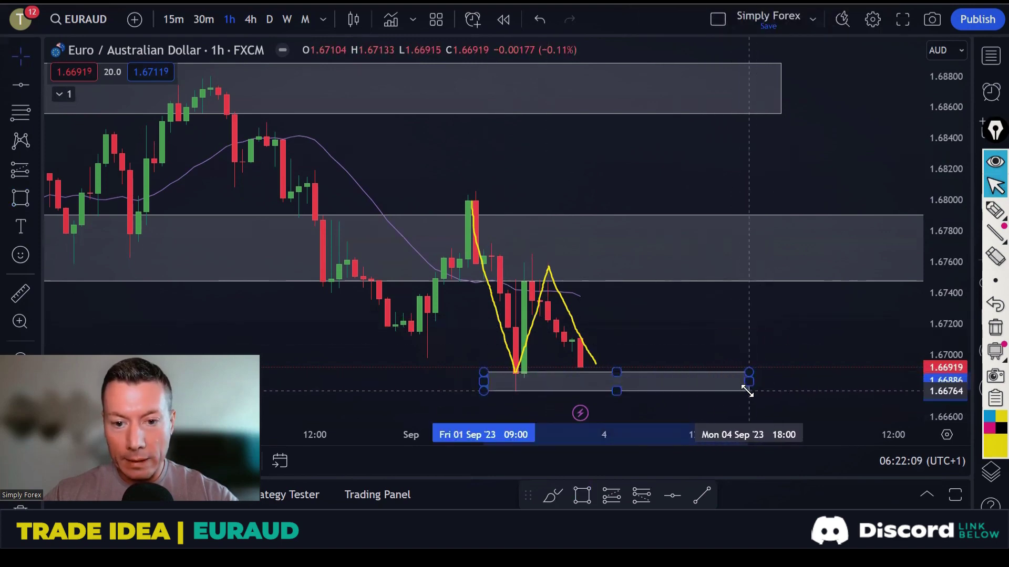
left_click(773, 318)
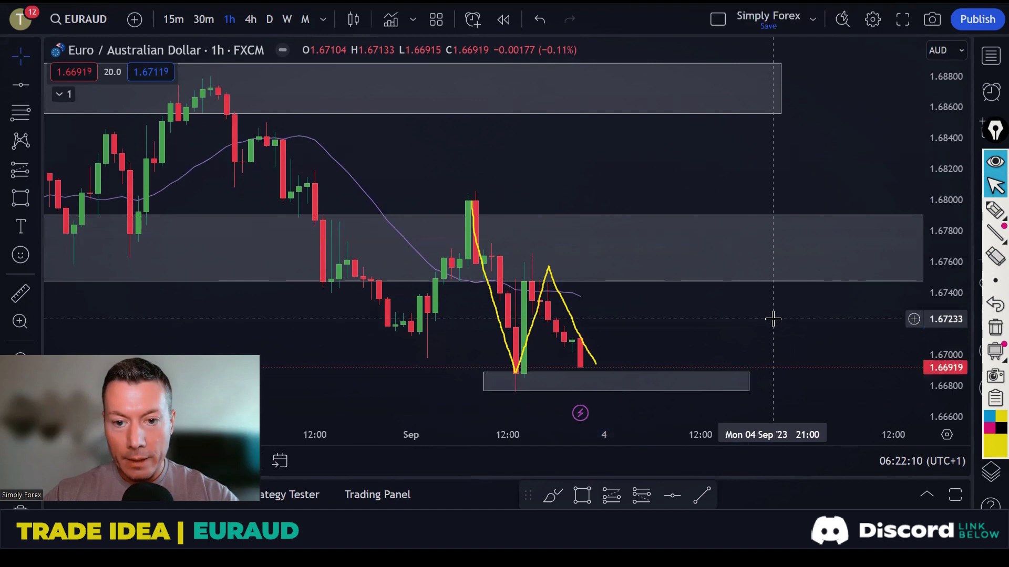
Sketch a path down through the new zone, up to a circled retest and down to an arrowhead, and clear the annotations
left_click(993, 211)
mouse_move(601, 367)
left_mouse_down()
mouse_move(637, 419)
mouse_move(675, 372)
mouse_move(658, 364)
mouse_move(684, 367)
mouse_move(730, 470)
left_mouse_up()
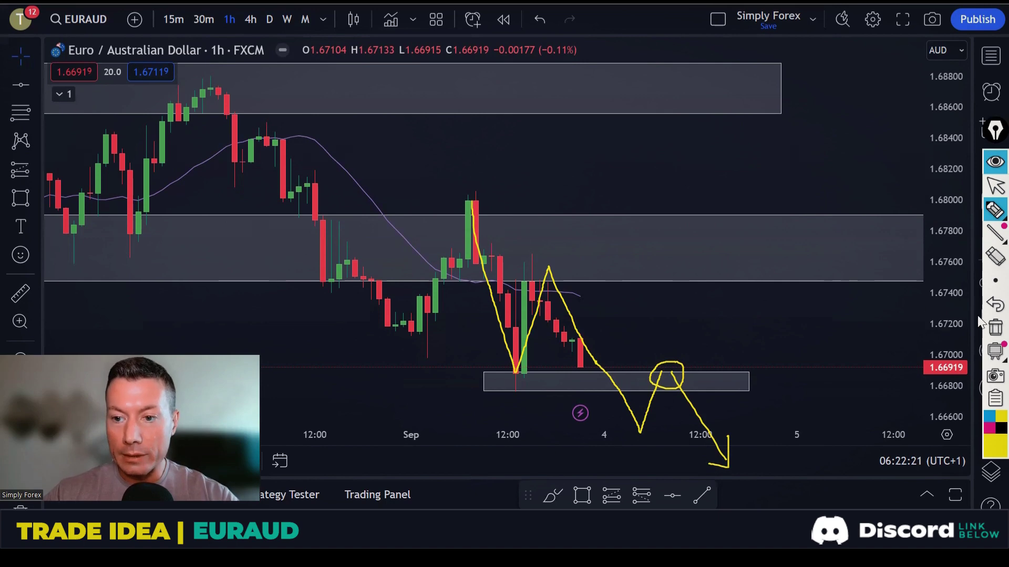
left_click(994, 330)
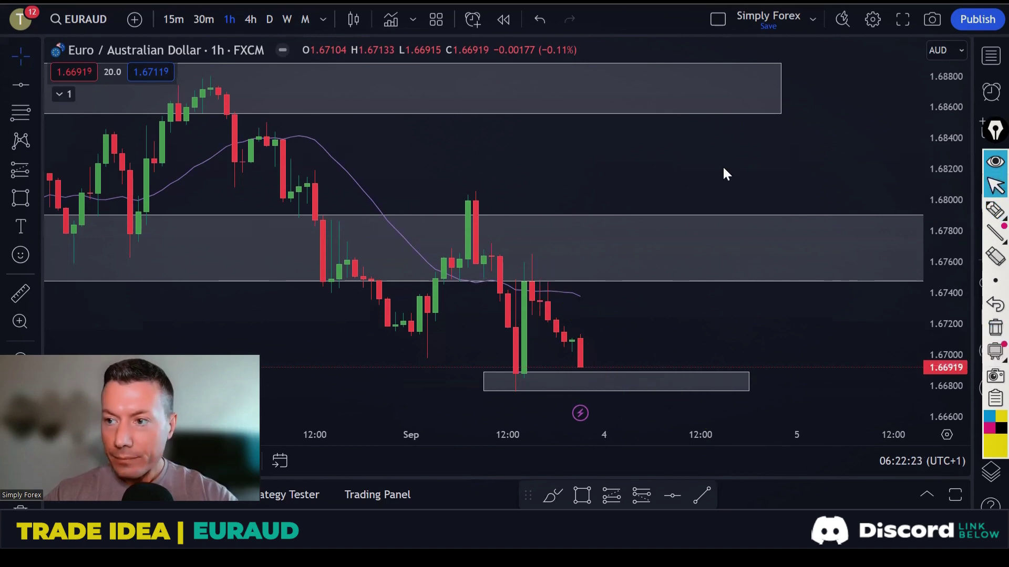
Load XAUUSD from the watchlist and hide the watchlist
left_click(985, 58)
scroll(875, 308, "down", 3)
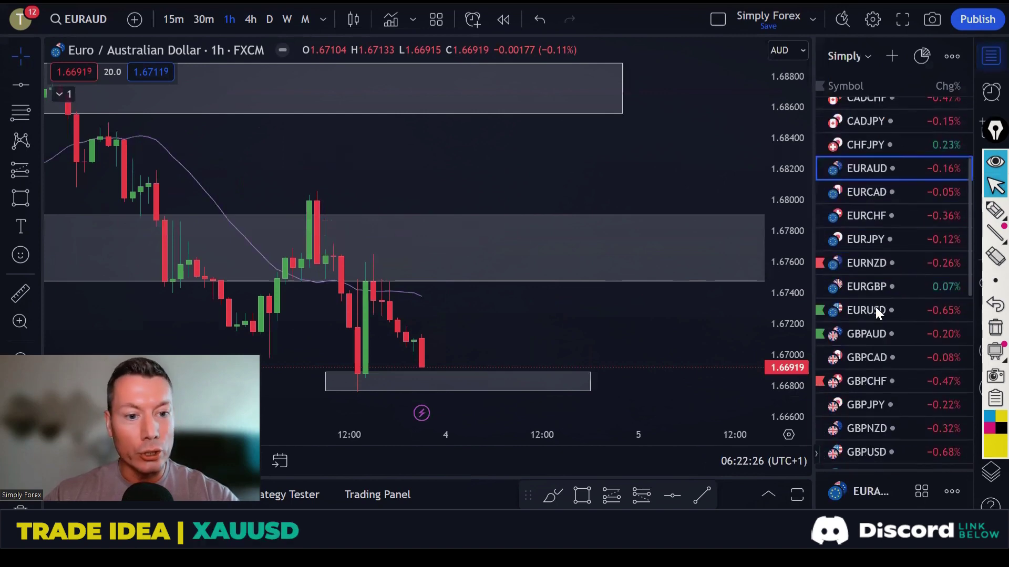
scroll(876, 310, "down", 6)
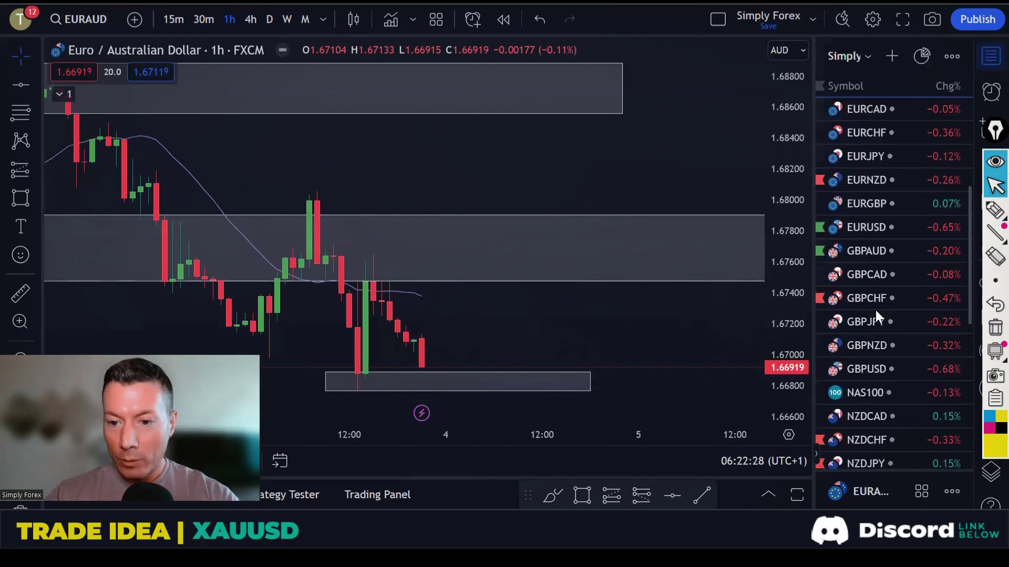
scroll(884, 342, "down", 2)
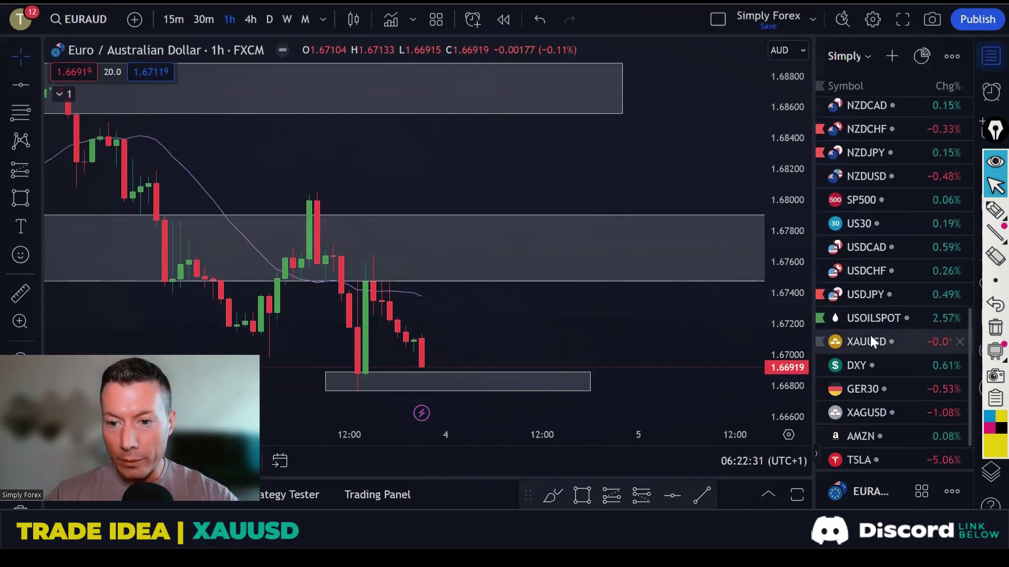
left_click(869, 339)
left_click(991, 55)
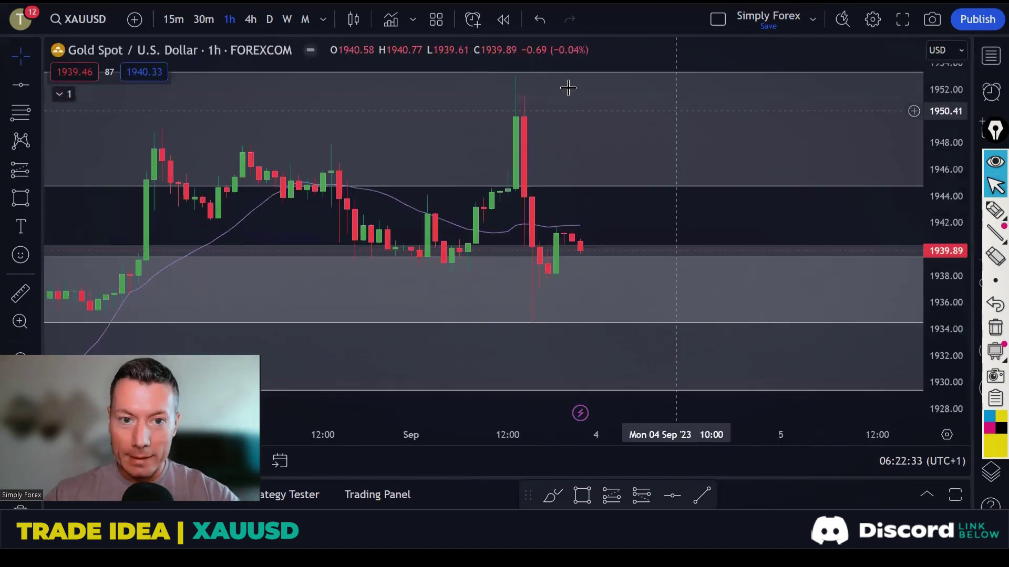
On the weekly timeframe, trace the zigzag decline, rule the swing highs and the two successive lows, and clear the annotations
left_click(286, 18)
scroll(607, 261, "up", 3)
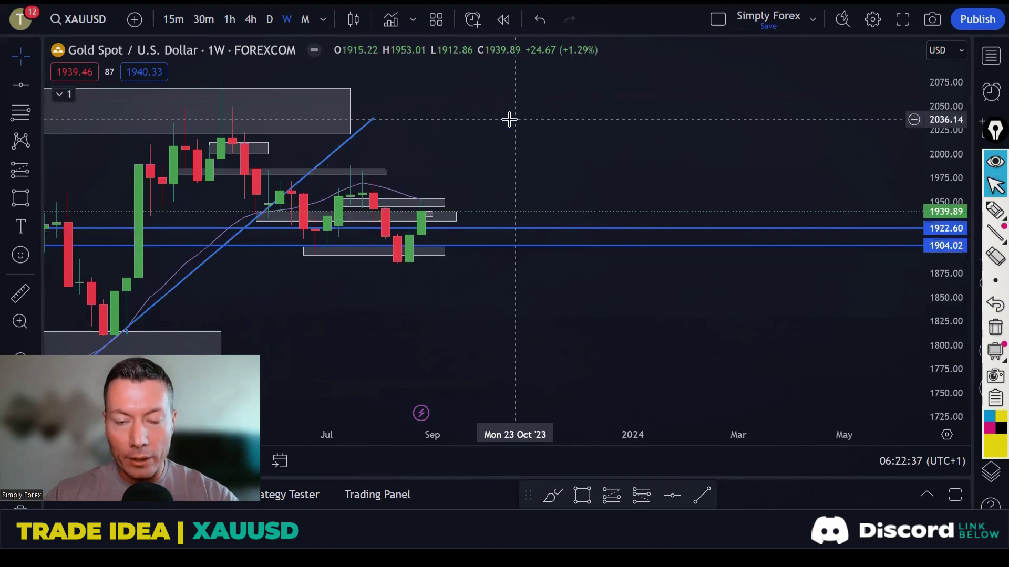
left_click_drag(509, 119, 799, 153)
scroll(751, 97, "up", 3)
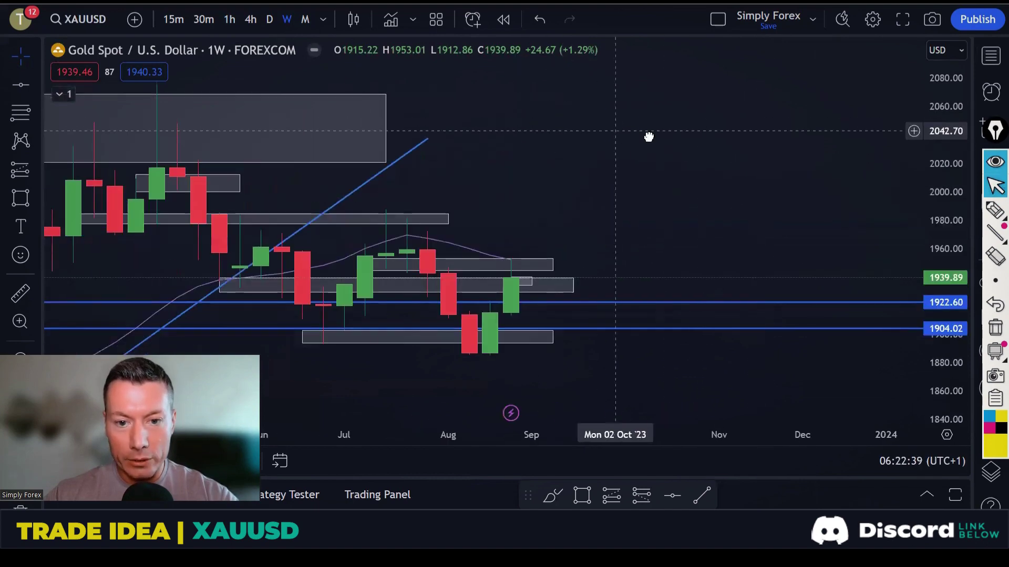
left_click_drag(649, 137, 685, 142)
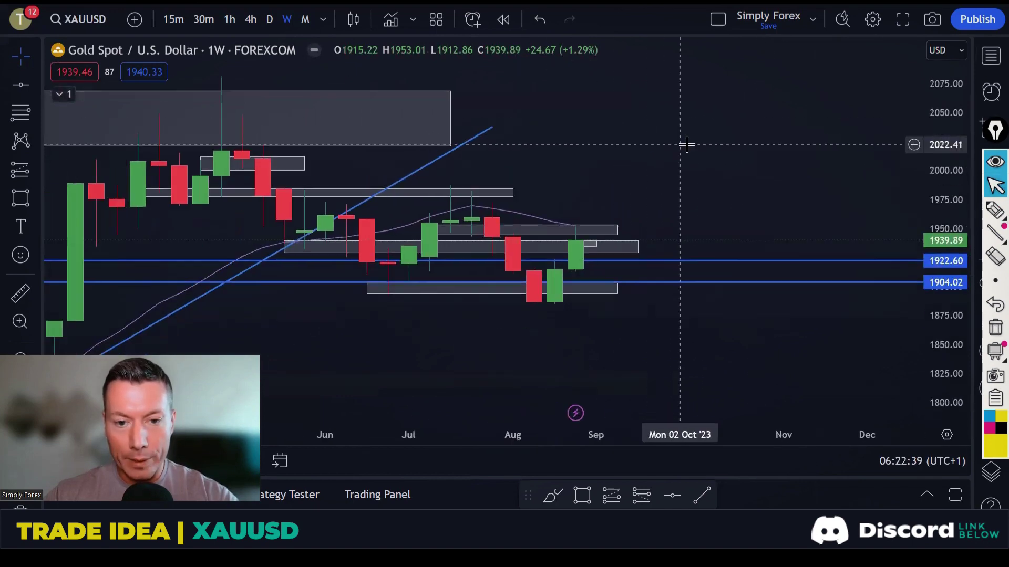
left_click(994, 210)
mouse_move(261, 155)
left_mouse_down()
mouse_move(299, 252)
mouse_move(340, 216)
mouse_move(378, 279)
mouse_move(466, 205)
mouse_move(537, 306)
left_mouse_up()
left_click_drag(311, 204, 534, 204)
left_click_drag(344, 287, 398, 288)
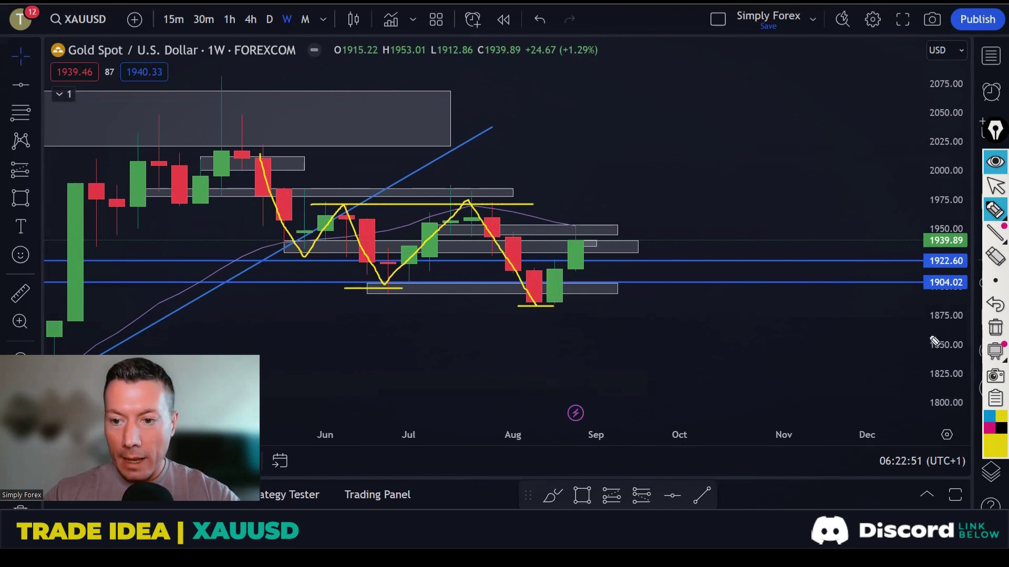
left_click(995, 327)
Trace the weekly moving average down to the circled wick of the latest candle, mark the candle's body and downside, and clear the annotations
scroll(638, 204, "up", 3)
scroll(638, 203, "up", 2)
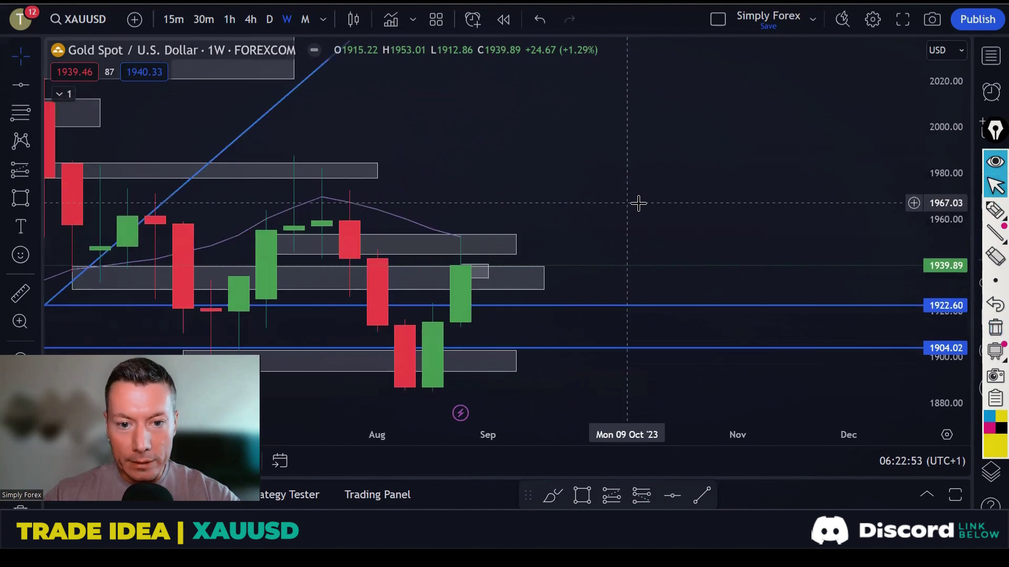
left_click(995, 210)
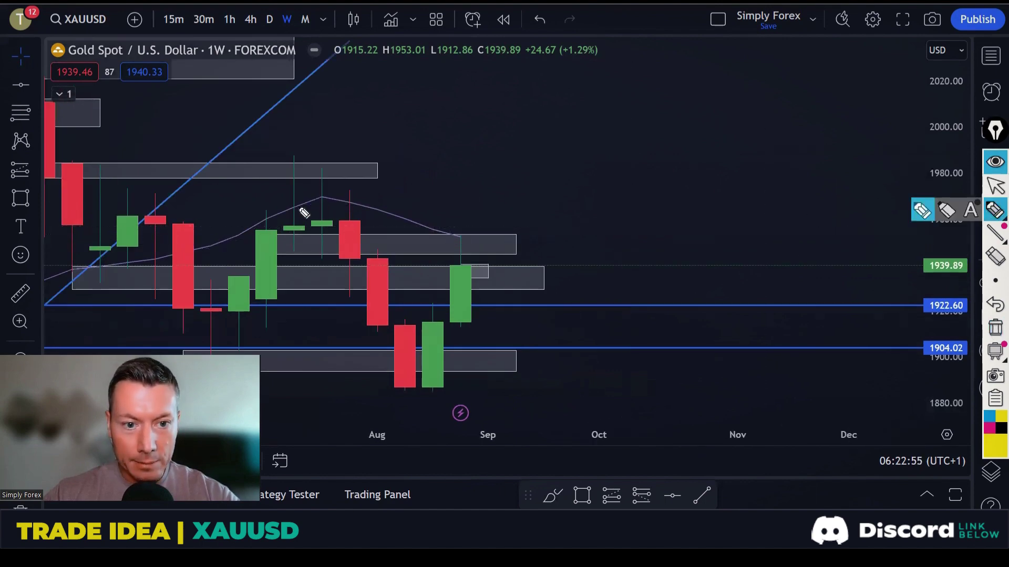
left_click_drag(310, 203, 430, 229)
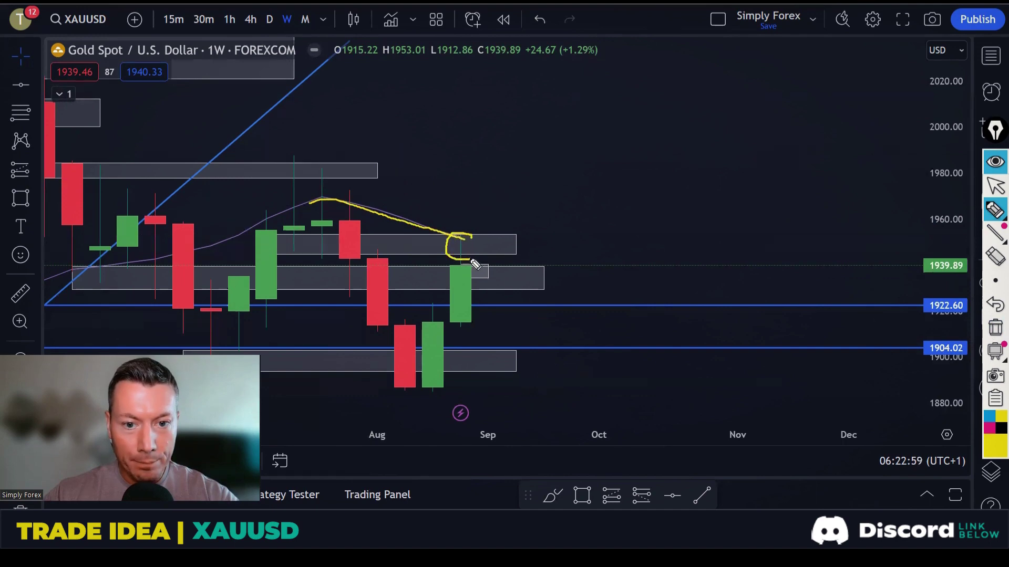
left_click_drag(462, 289, 465, 295)
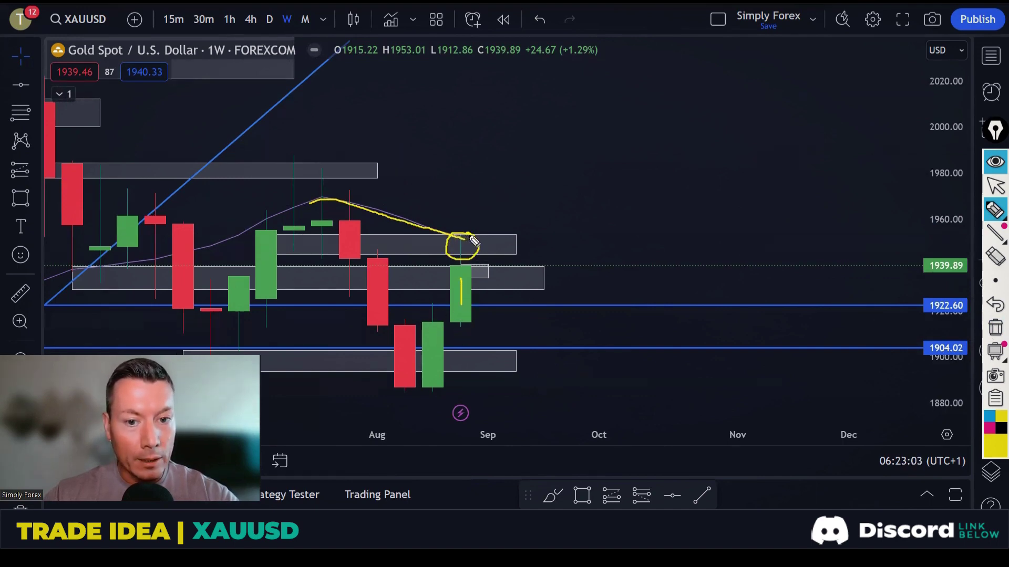
left_click_drag(464, 269, 485, 247)
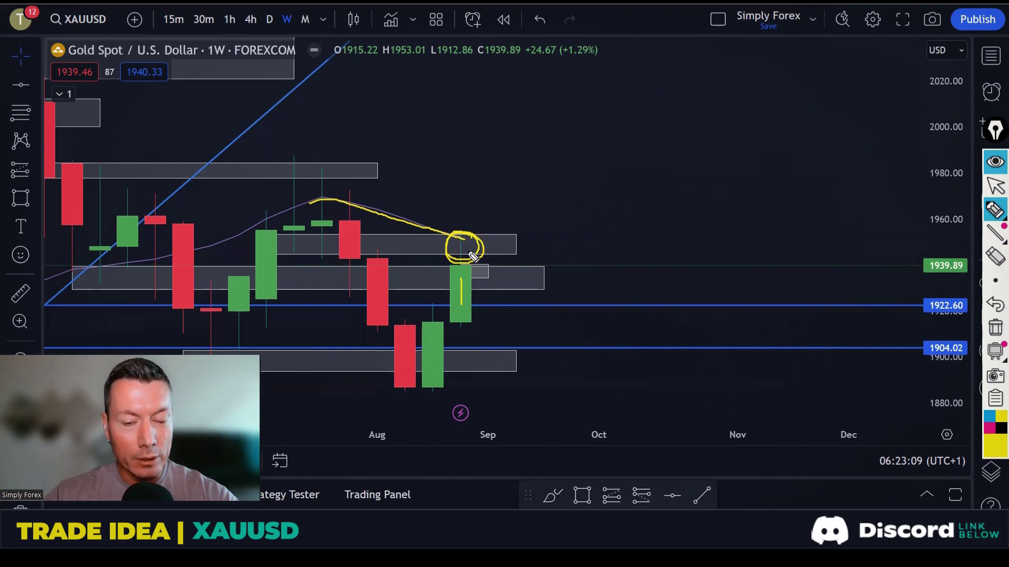
mouse_move(473, 257)
left_mouse_down()
mouse_move(522, 344)
mouse_move(498, 341)
left_mouse_up()
key("ctrl+shift+c")
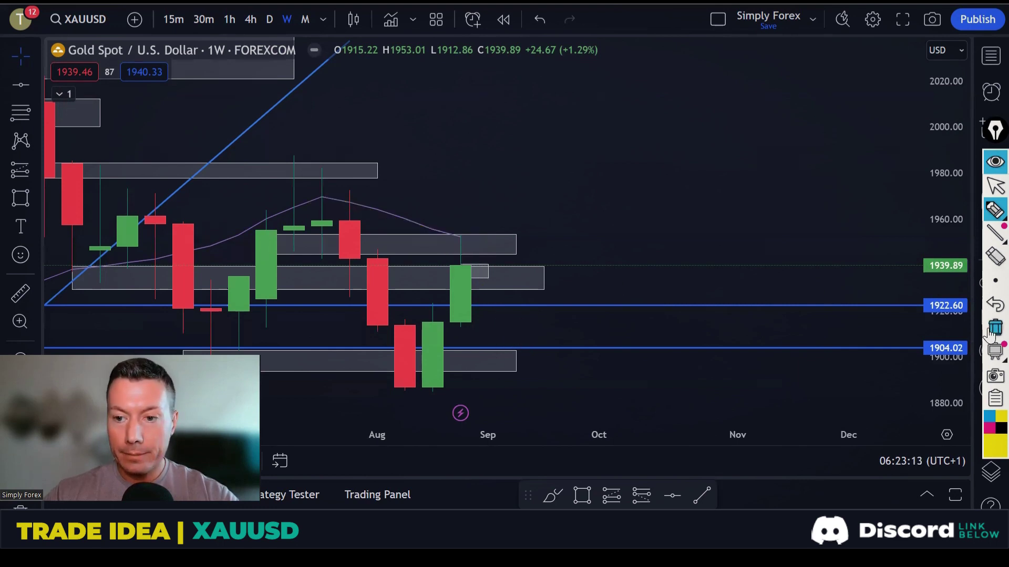
key("ctrl+shift+1")
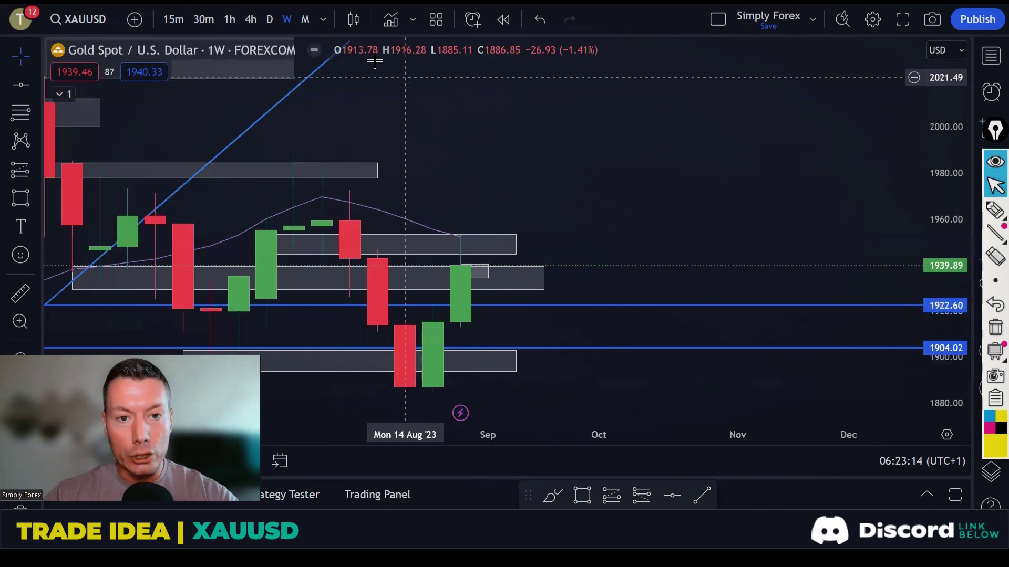
On the daily timeframe, trace the swings down and back up, rule a line through the upper grey zone, and clear the annotations
left_click(270, 20)
scroll(673, 148, "down", 3)
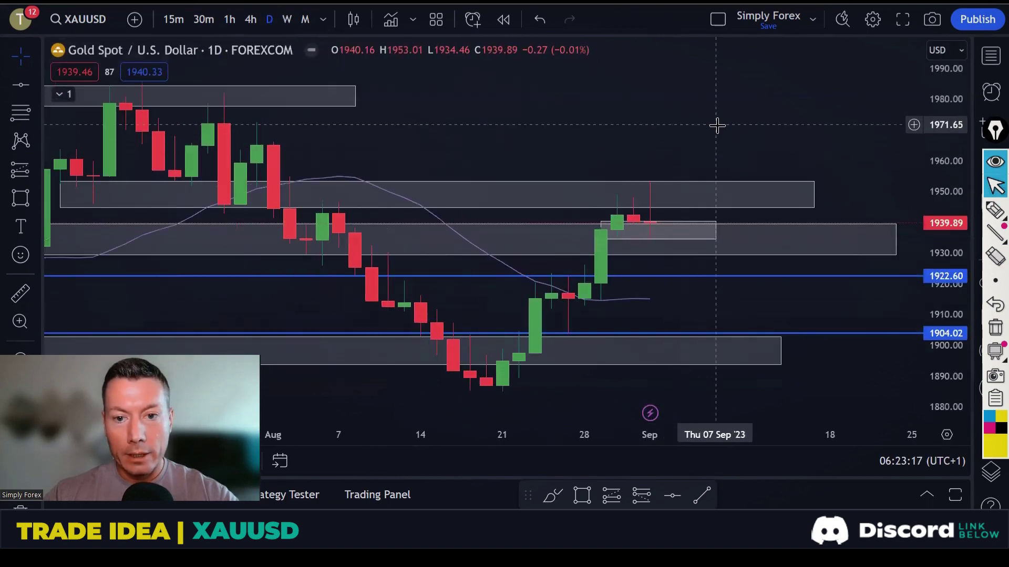
left_click(994, 210)
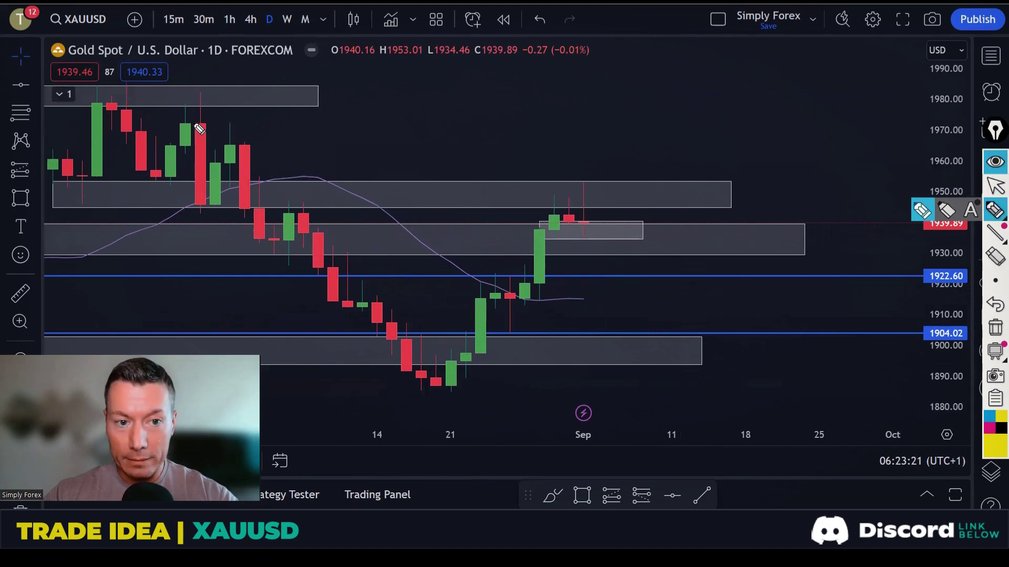
mouse_move(168, 95)
left_mouse_down()
mouse_move(210, 209)
mouse_move(248, 145)
mouse_move(286, 251)
mouse_move(302, 205)
mouse_move(433, 389)
mouse_move(573, 219)
left_mouse_up()
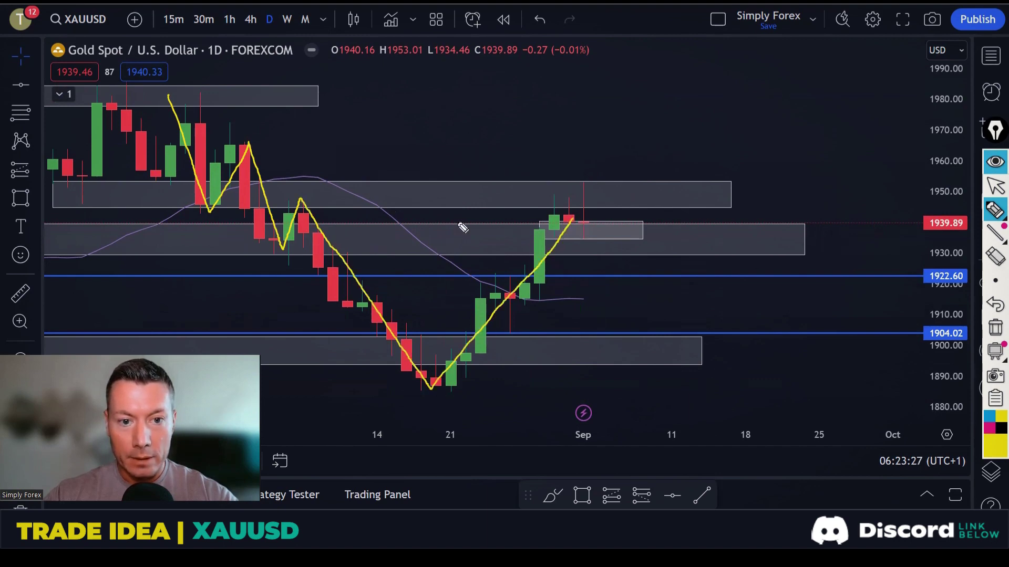
left_click_drag(190, 209, 626, 209)
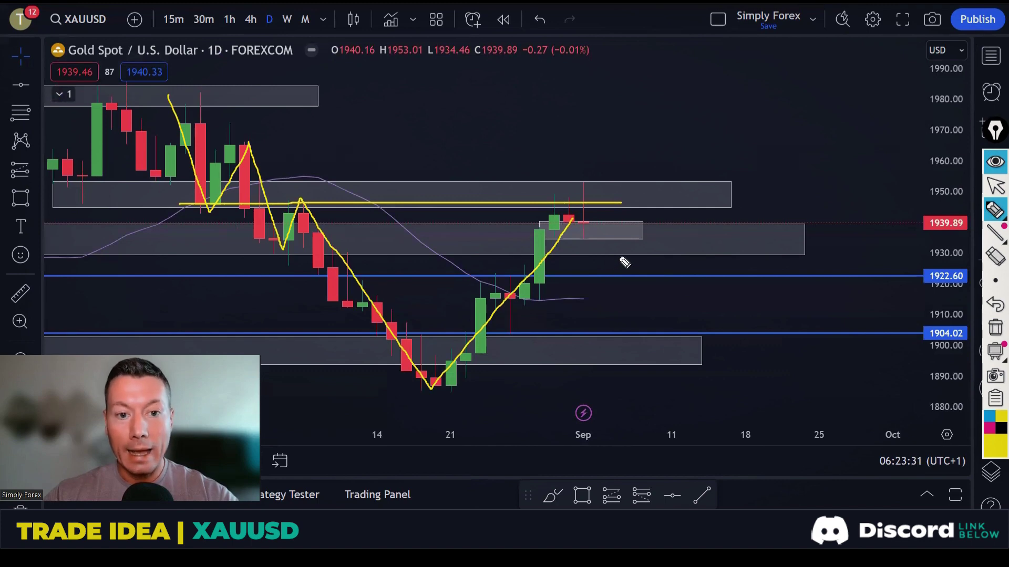
left_click(993, 329)
Circle the latest daily candle, draw a downward path from it toward the 1904.02 line, and clear the annotations
mouse_move(598, 190)
left_mouse_down()
mouse_move(577, 178)
mouse_move(567, 245)
mouse_move(604, 239)
mouse_move(600, 190)
left_mouse_up()
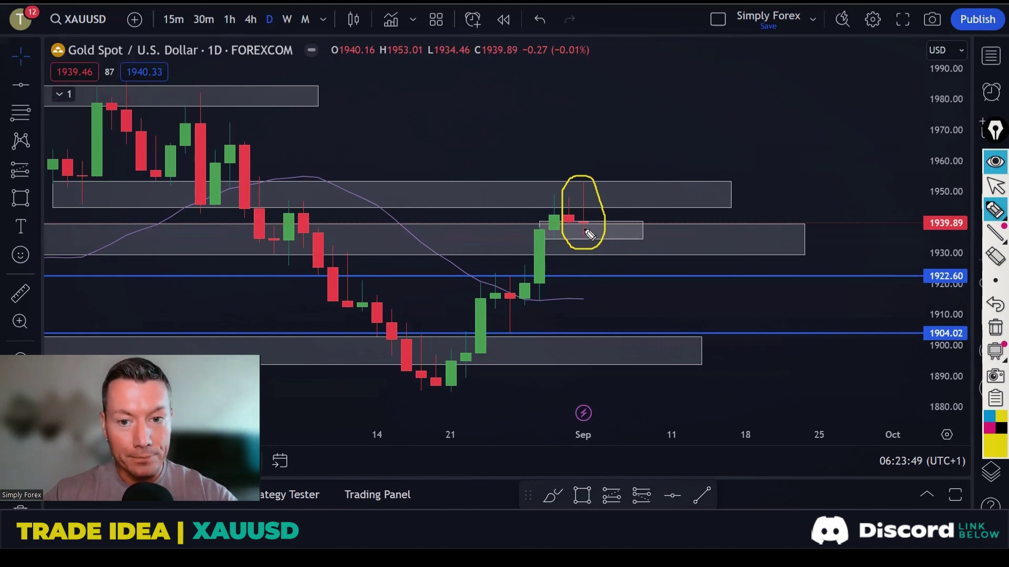
mouse_move(590, 228)
left_mouse_down()
mouse_move(619, 270)
mouse_move(603, 278)
mouse_move(638, 337)
left_mouse_up()
left_click(994, 327)
left_click(994, 186)
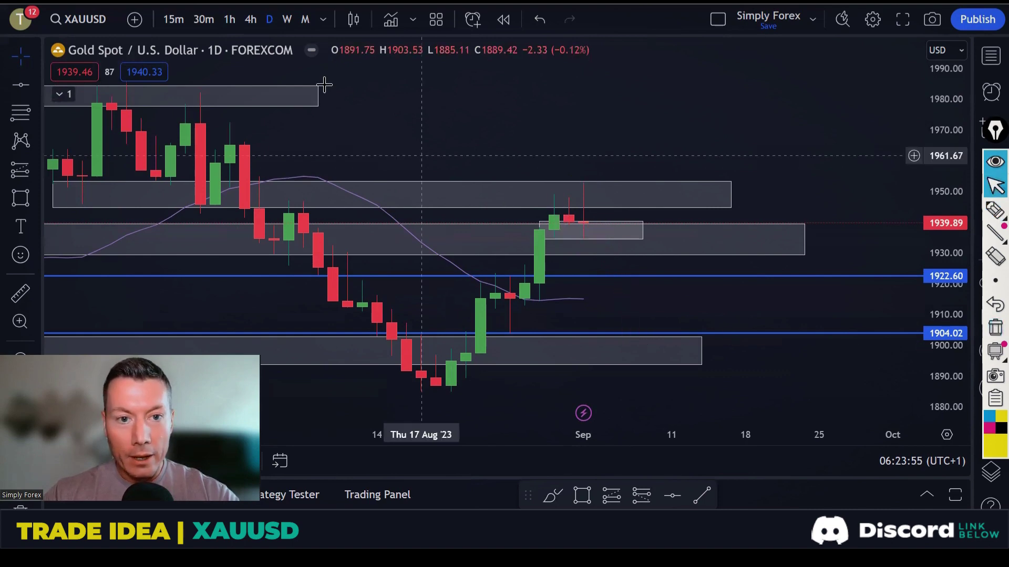
Switch XAUUSD to the 4h timeframe and examine the latest candles around the grey zones
scroll(707, 273, "down", 5)
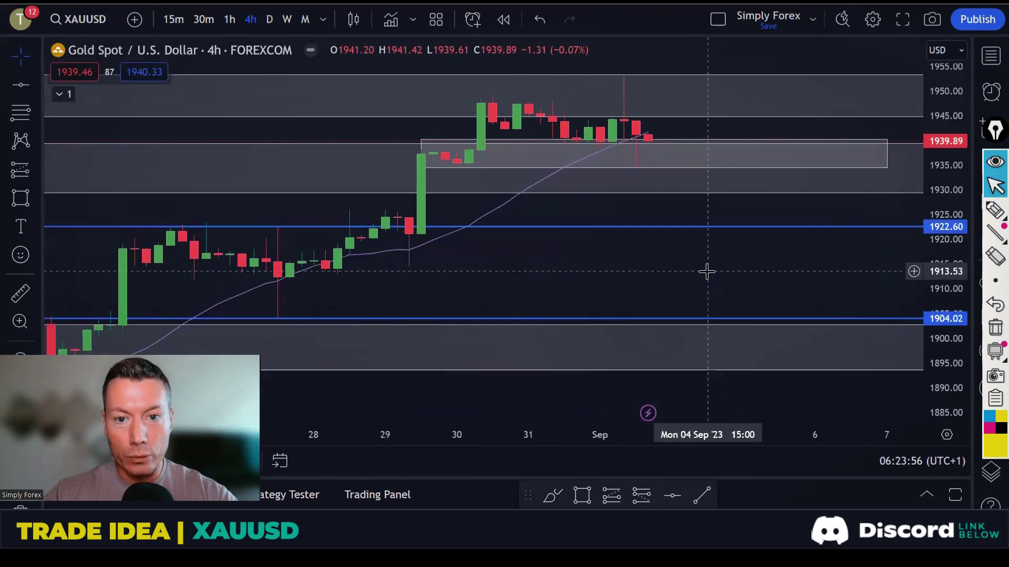
left_click_drag(777, 268, 641, 272)
scroll(641, 270, "up", 3)
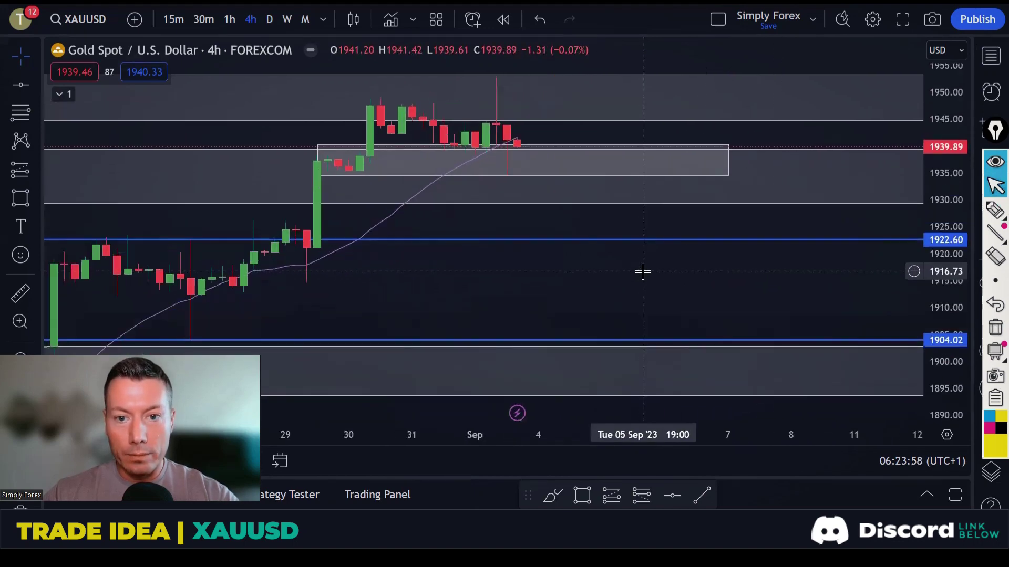
On the 1h timeframe, rule lines beneath the earlier lows, circle the long wick that dips below them, and clear the annotations
left_click(229, 19)
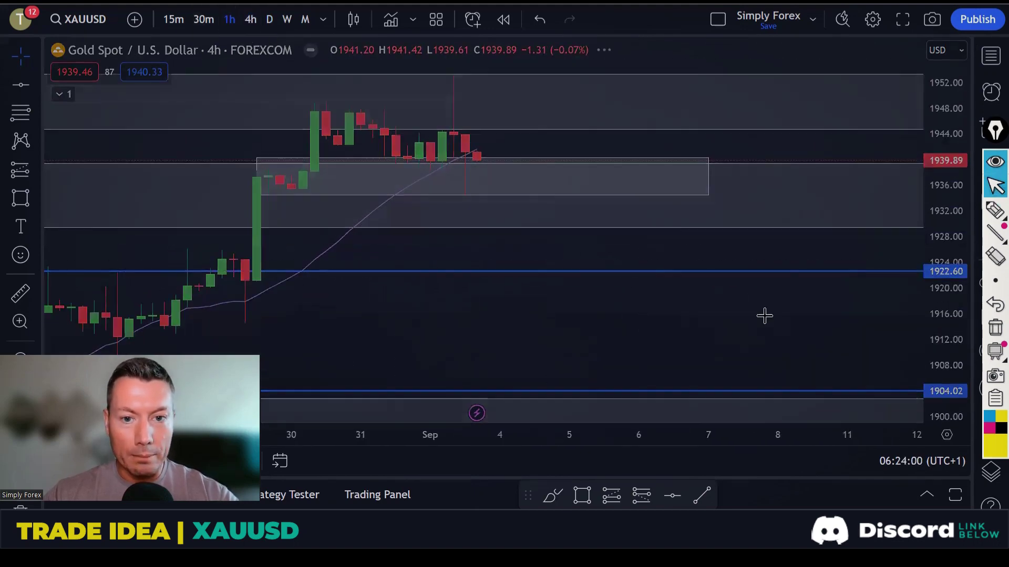
scroll(692, 309, "down", 2)
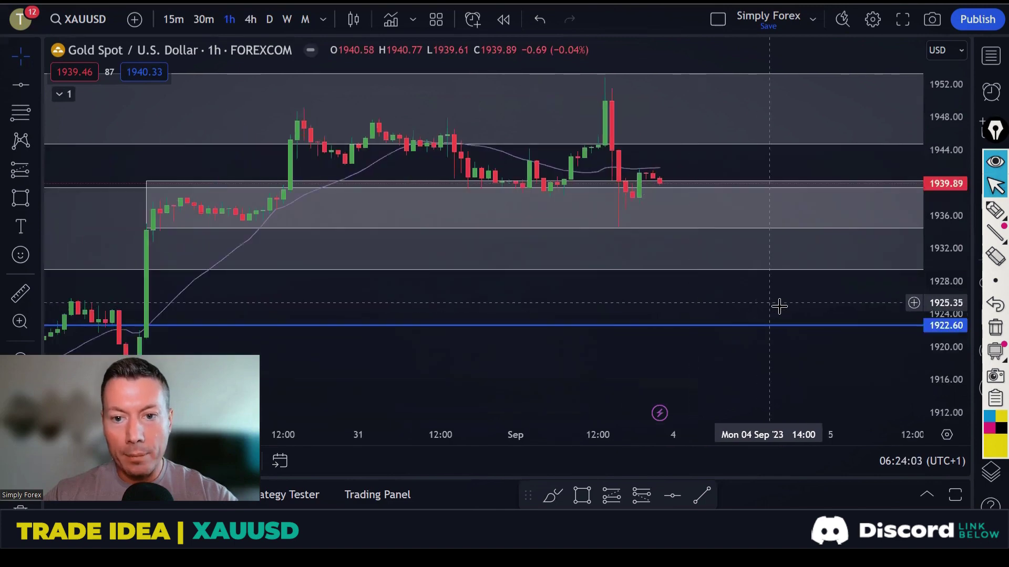
left_click_drag(784, 300, 730, 305)
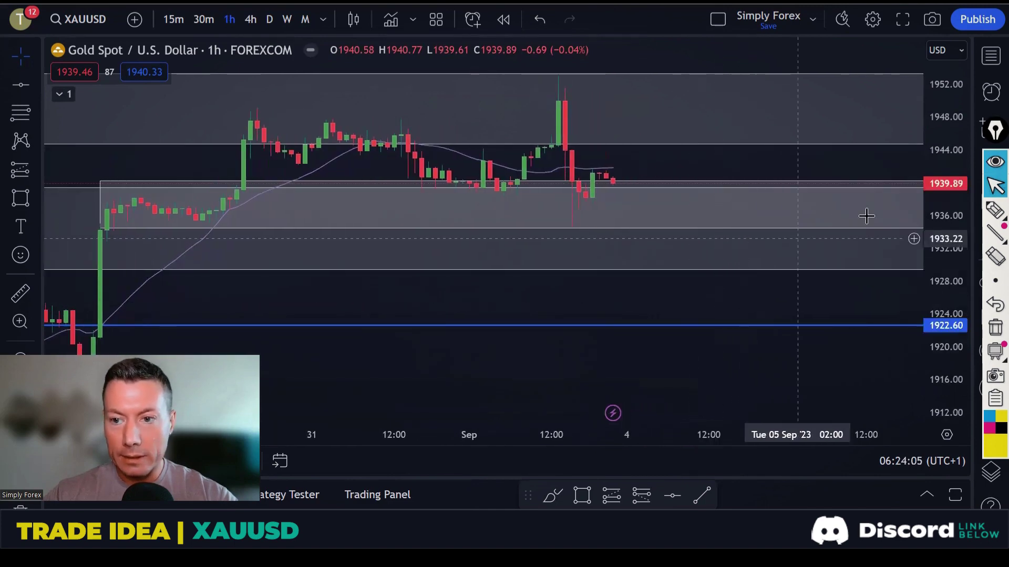
left_click(994, 210)
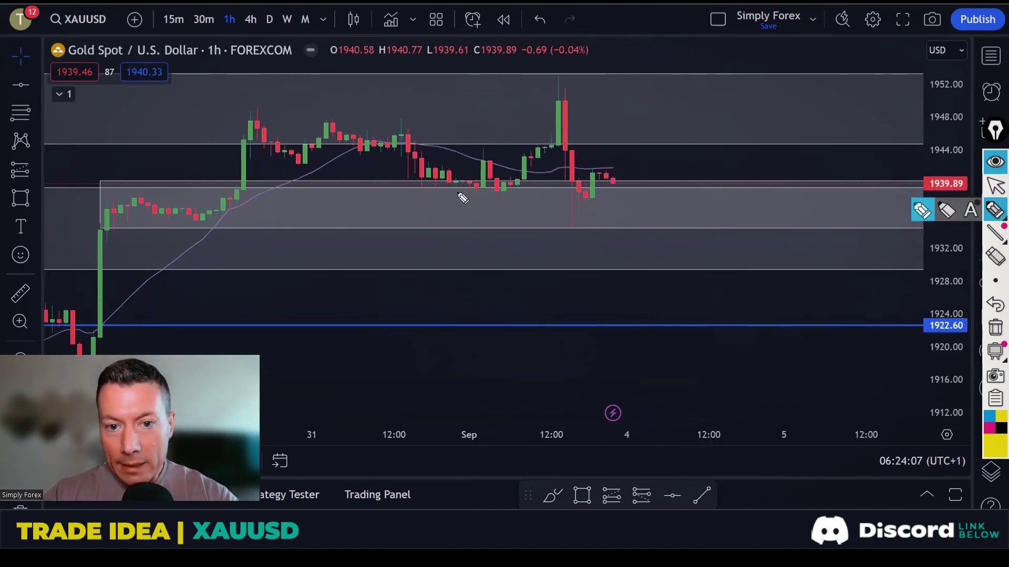
left_click_drag(451, 195, 592, 196)
mouse_move(465, 193)
left_mouse_down()
mouse_move(589, 193)
mouse_move(578, 184)
mouse_move(562, 229)
mouse_move(584, 200)
left_mouse_up()
left_click_drag(453, 196, 599, 196)
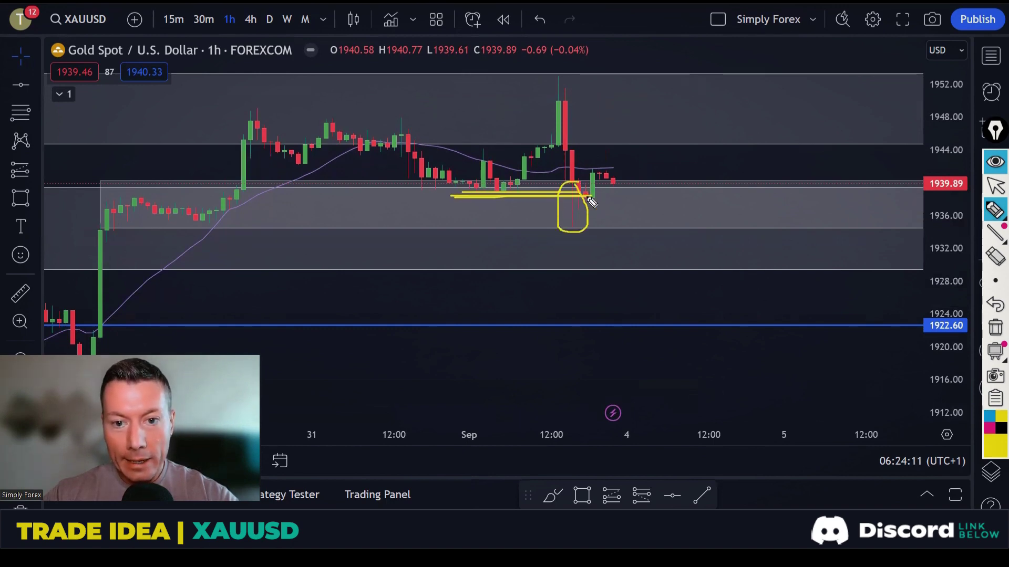
left_click(995, 326)
Sketch a bearish path breaking below the ruled wick low, retesting in a circle, and falling to 1922.60 and beyond, then clear the annotations
left_click_drag(598, 181, 633, 251)
left_click_drag(525, 223, 592, 224)
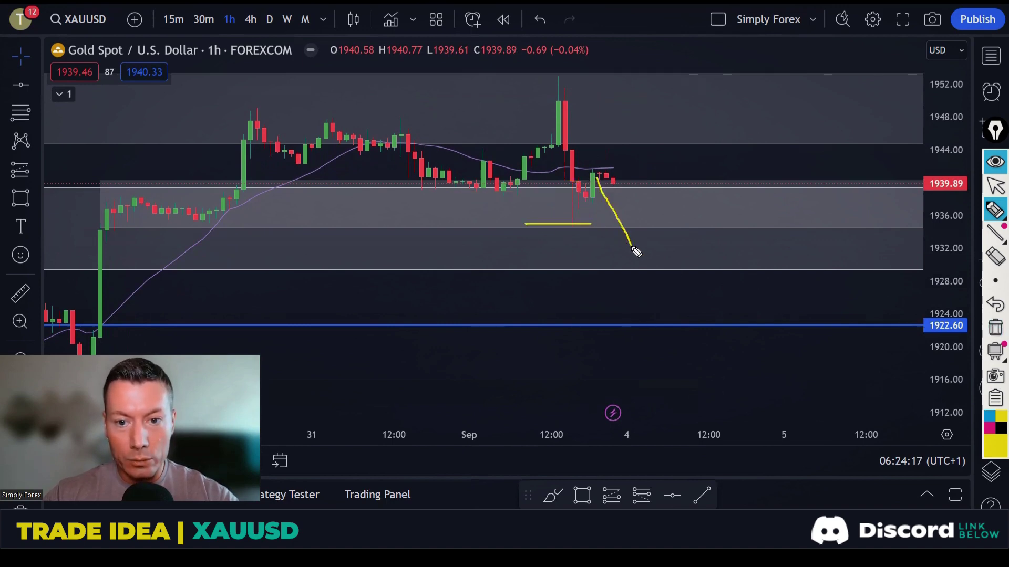
mouse_move(634, 251)
left_mouse_down()
mouse_move(675, 202)
mouse_move(675, 225)
mouse_move(696, 190)
left_mouse_up()
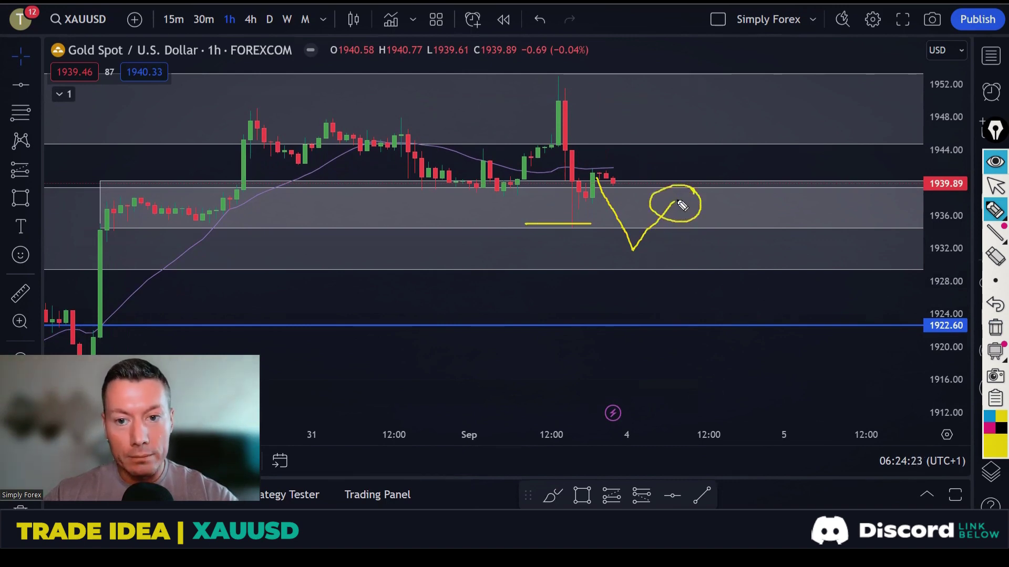
mouse_move(678, 202)
left_mouse_down()
mouse_move(756, 307)
mouse_move(756, 334)
mouse_move(802, 396)
mouse_move(793, 405)
left_mouse_up()
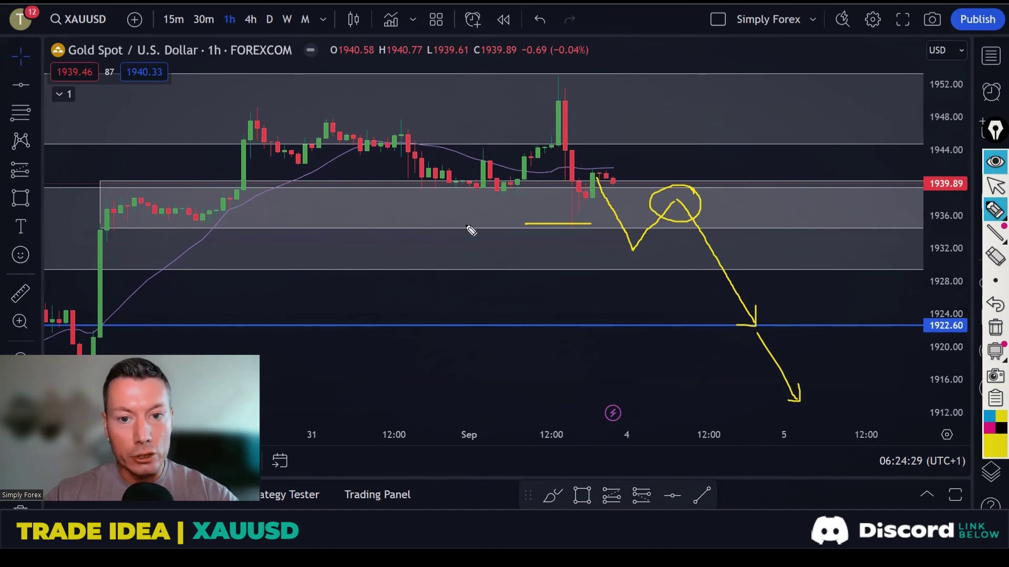
left_click_drag(115, 208, 618, 210)
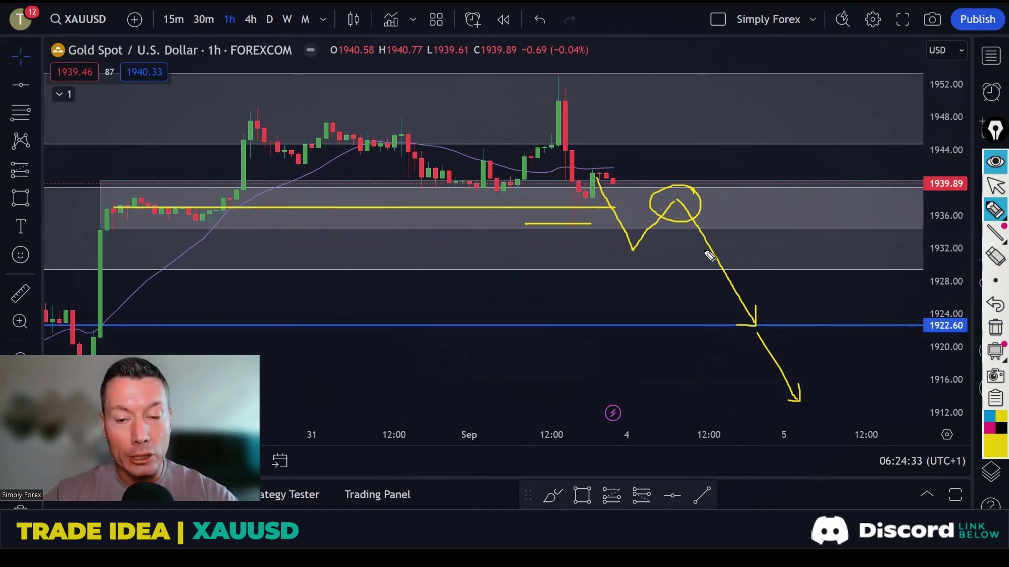
left_click(994, 326)
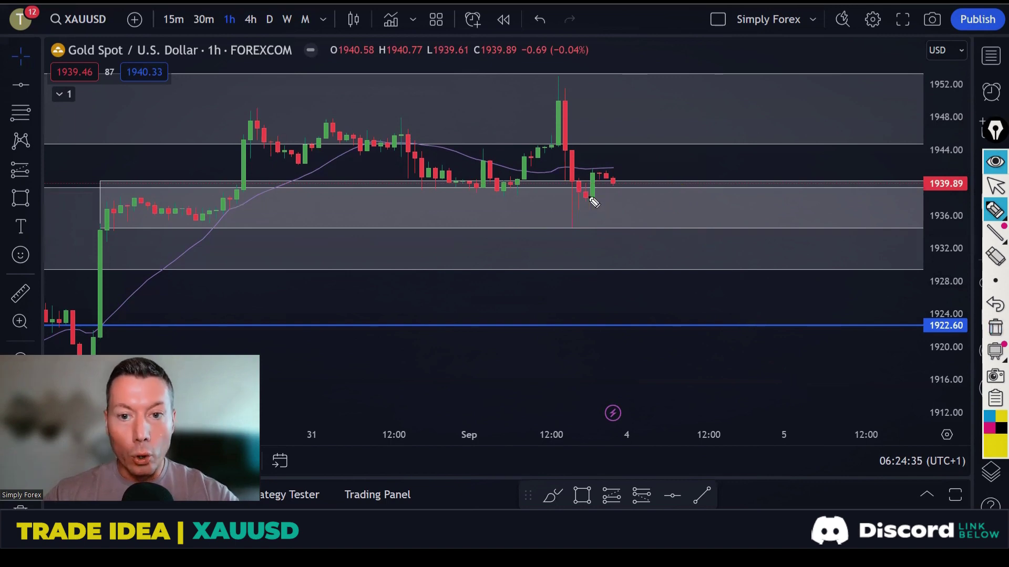
Sketch an alternative path rising to a circle near the ruled earlier highs and falling back to the 1922.60 line, and clear the annotations
mouse_move(599, 202)
left_mouse_down()
mouse_move(653, 179)
mouse_move(670, 90)
mouse_move(676, 117)
mouse_move(675, 81)
left_mouse_up()
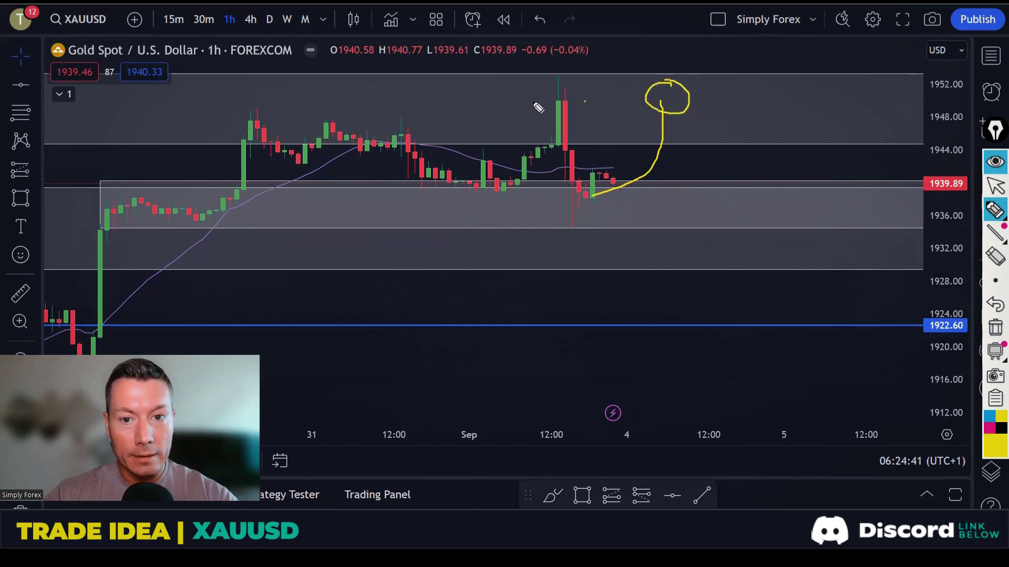
left_click_drag(532, 102, 584, 101)
left_click_drag(234, 115, 446, 115)
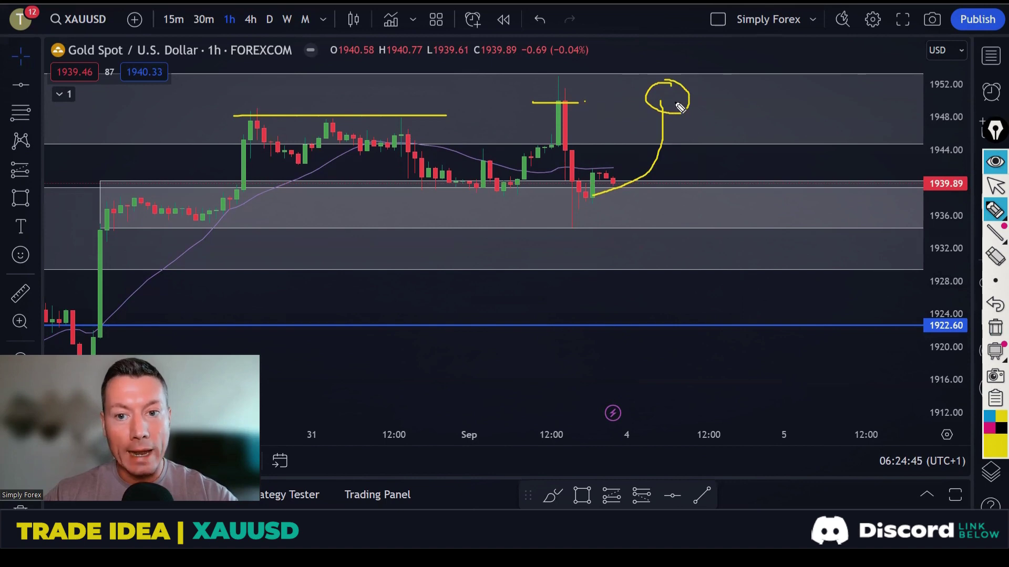
left_click_drag(665, 100, 729, 205)
left_click_drag(524, 195, 667, 198)
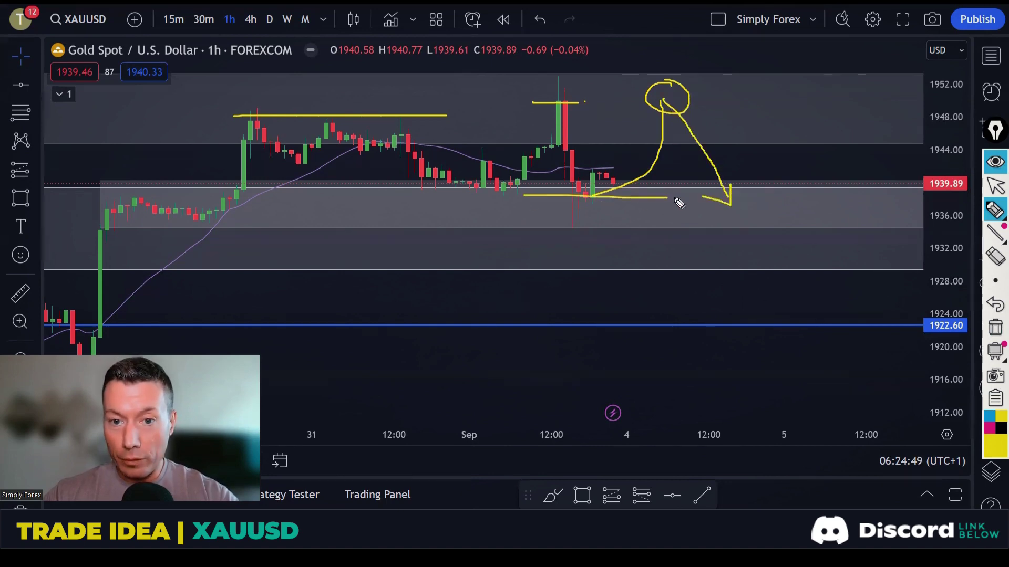
mouse_move(732, 207)
left_mouse_down()
mouse_move(788, 292)
mouse_move(772, 320)
mouse_move(749, 317)
left_mouse_up()
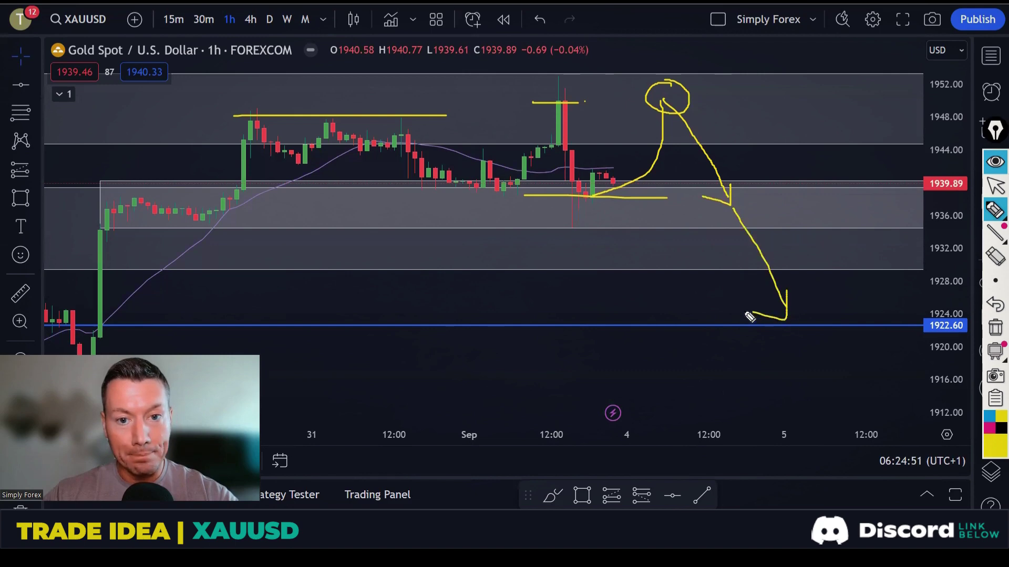
left_click(994, 329)
key("Escape")
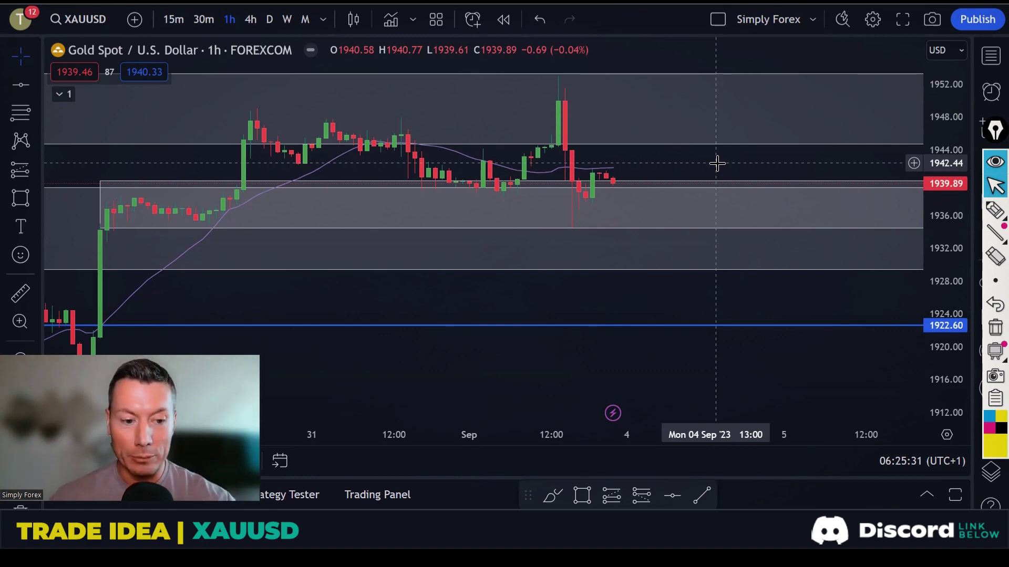
Open the USOILSPOT chart from the watchlist and switch it to the weekly timeframe
left_click(990, 57)
scroll(860, 258, "down", 3)
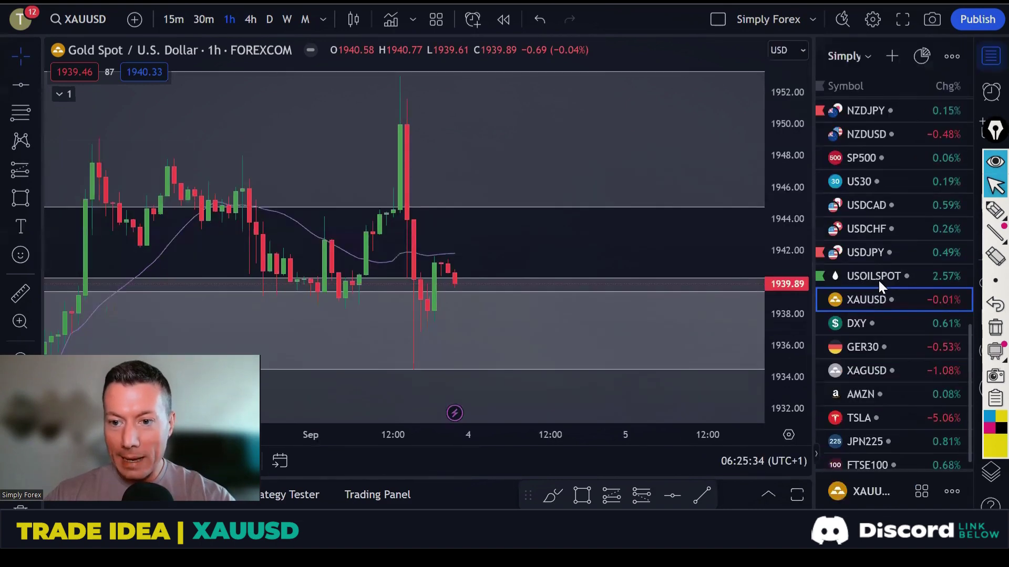
left_click(878, 278)
left_click(991, 57)
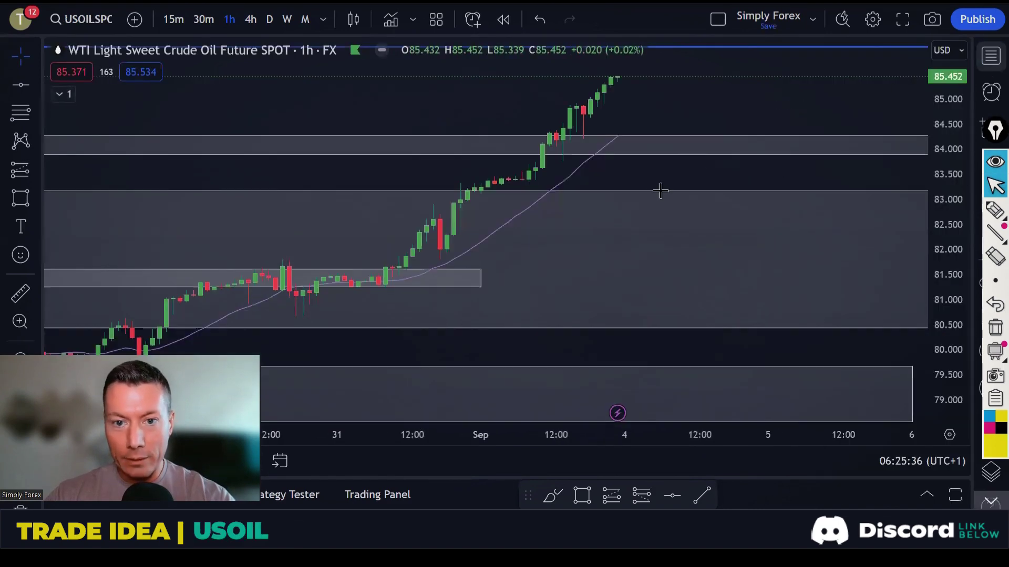
left_click(288, 20)
scroll(719, 261, "up", 5)
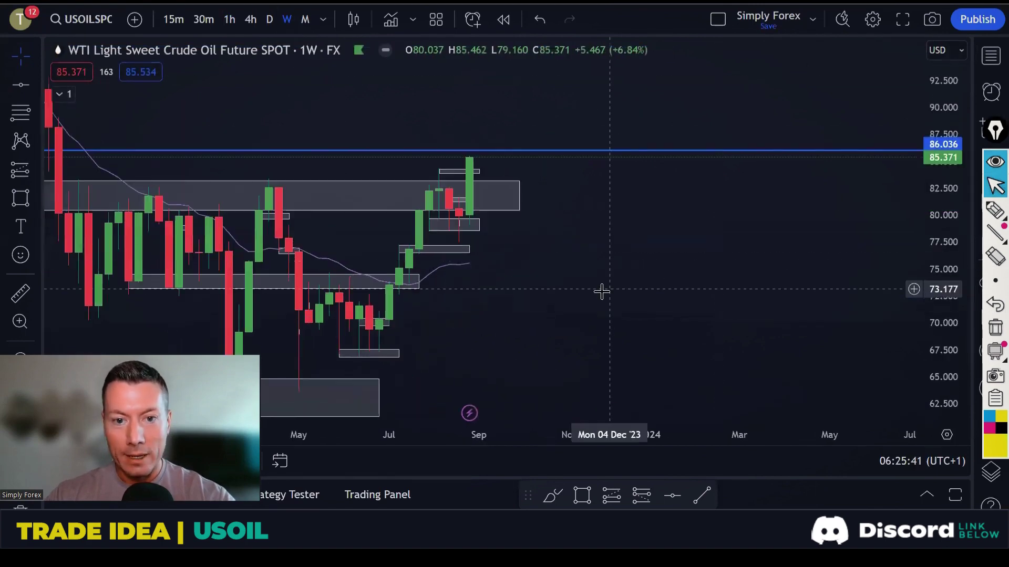
left_click_drag(602, 290, 741, 316)
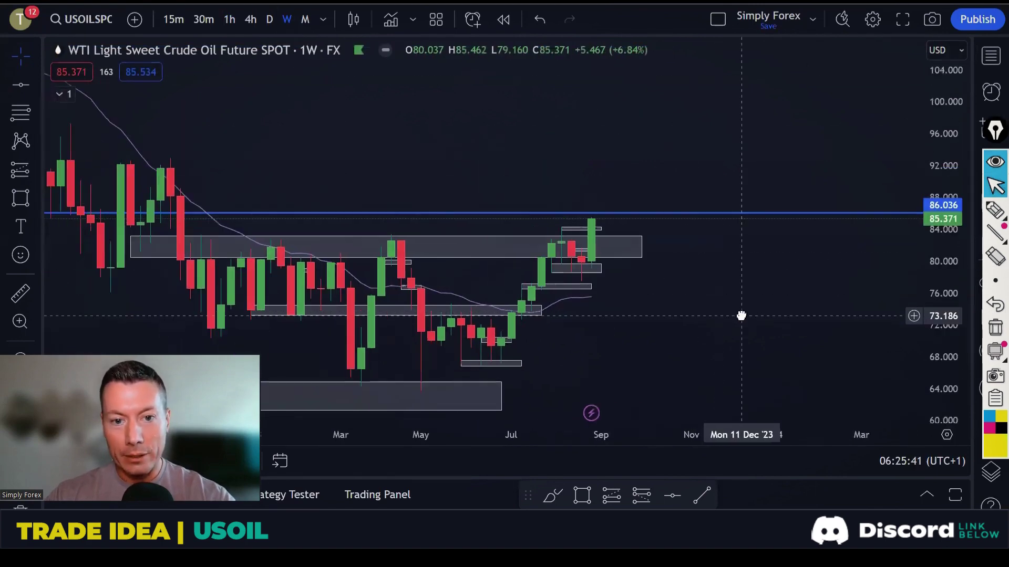
Rule a freehand line through the large grey zone from its earlier highs to the latest weekly candle, and clear the annotation
left_click(994, 210)
left_click_drag(187, 246, 598, 246)
key("Escape")
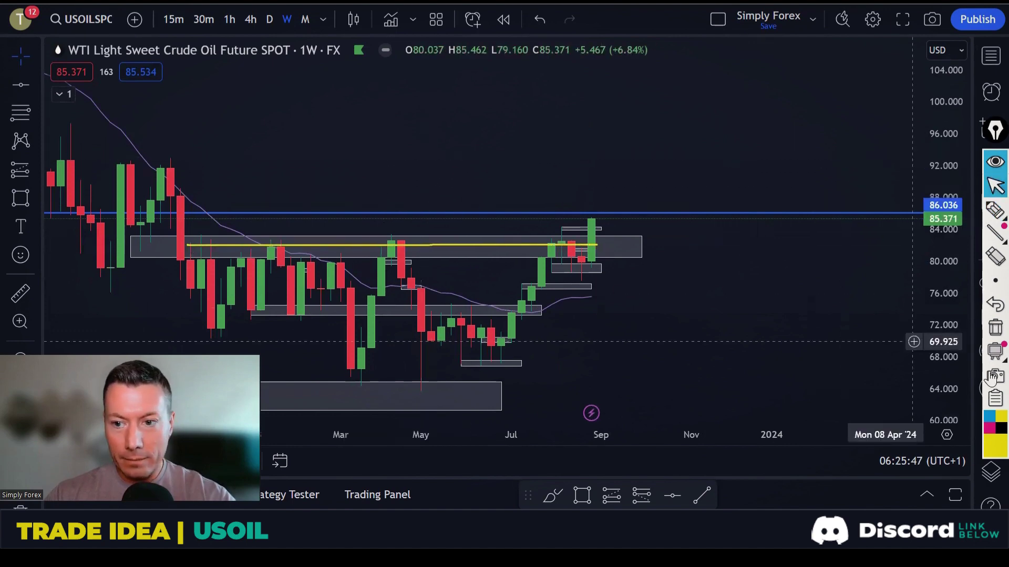
left_click_drag(527, 122, 625, 131)
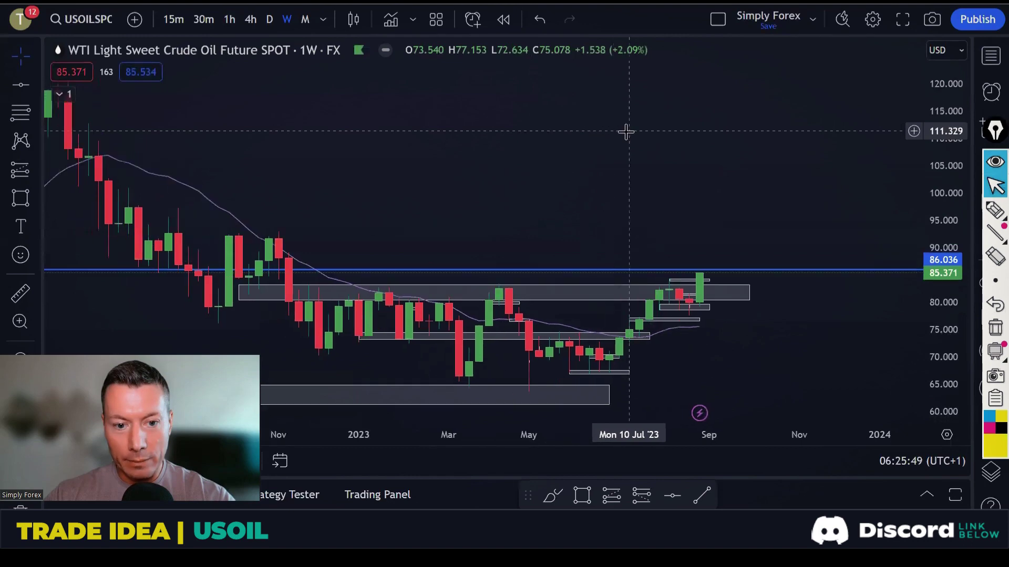
left_click(300, 302)
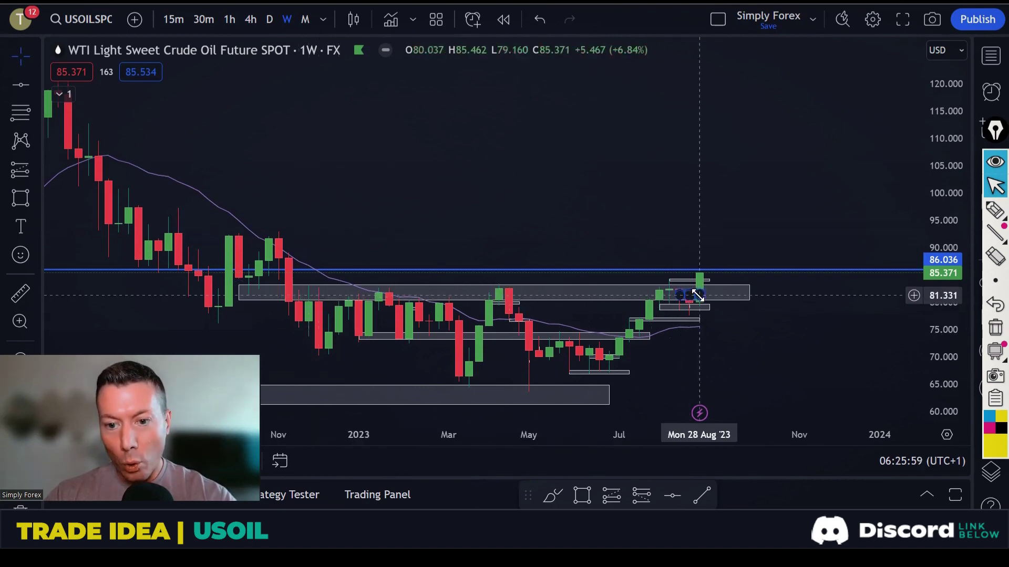
On a closer weekly view, rule the grey zone between 80 and 83 again, extending the line past the latest candle
scroll(754, 225, "up", 5)
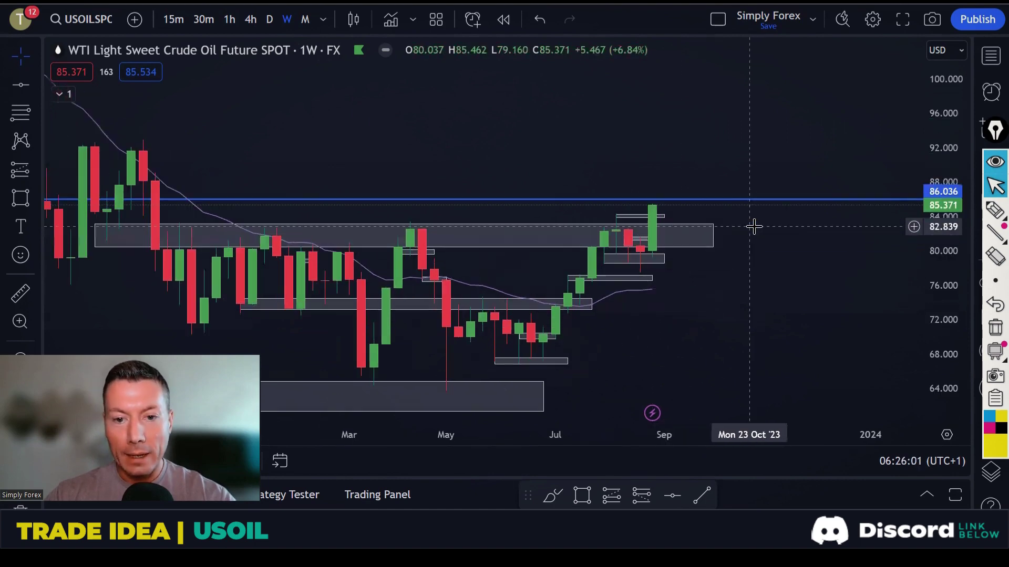
scroll(753, 226, "up", 2)
left_click(995, 210)
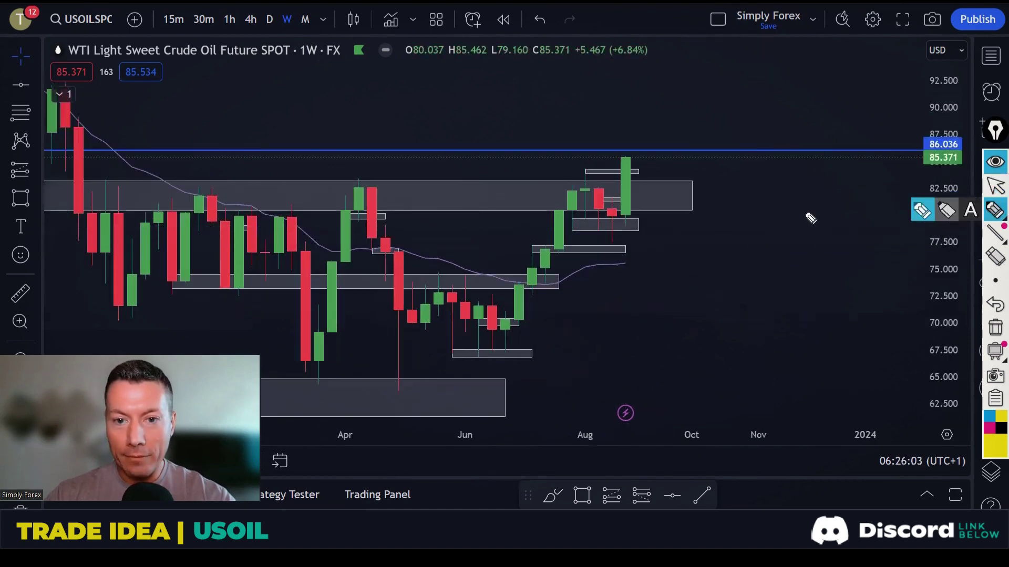
left_click_drag(94, 194, 668, 197)
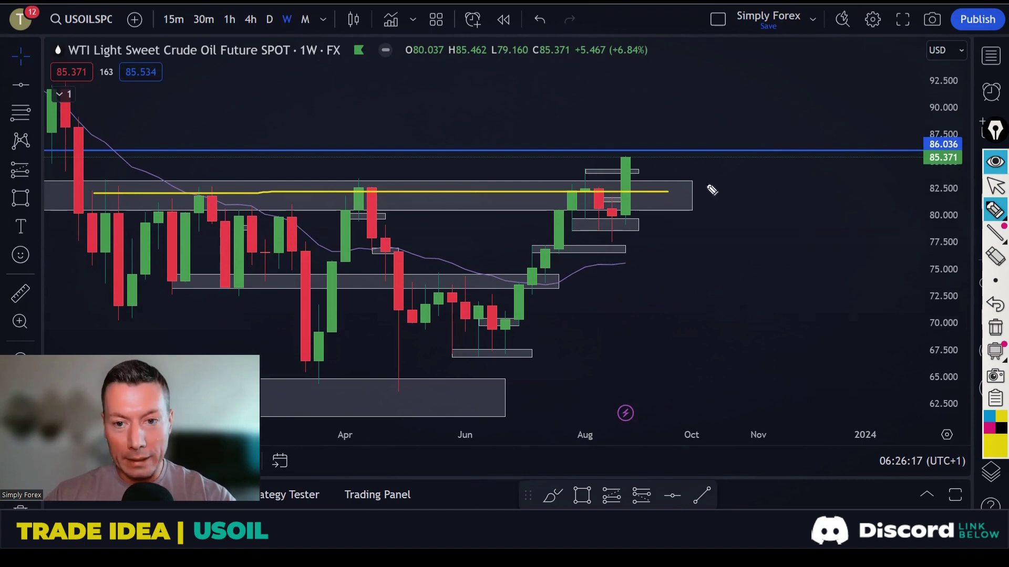
left_click(656, 192)
Place a horizontal line at 91.315 just under the twin late-2022 highs
scroll(774, 210, "down", 4)
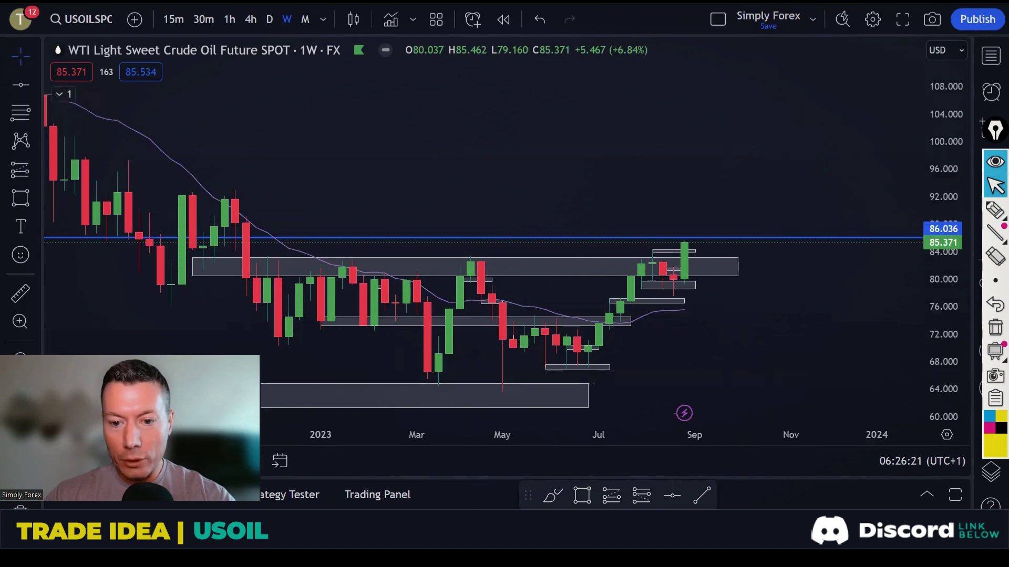
left_click(672, 495)
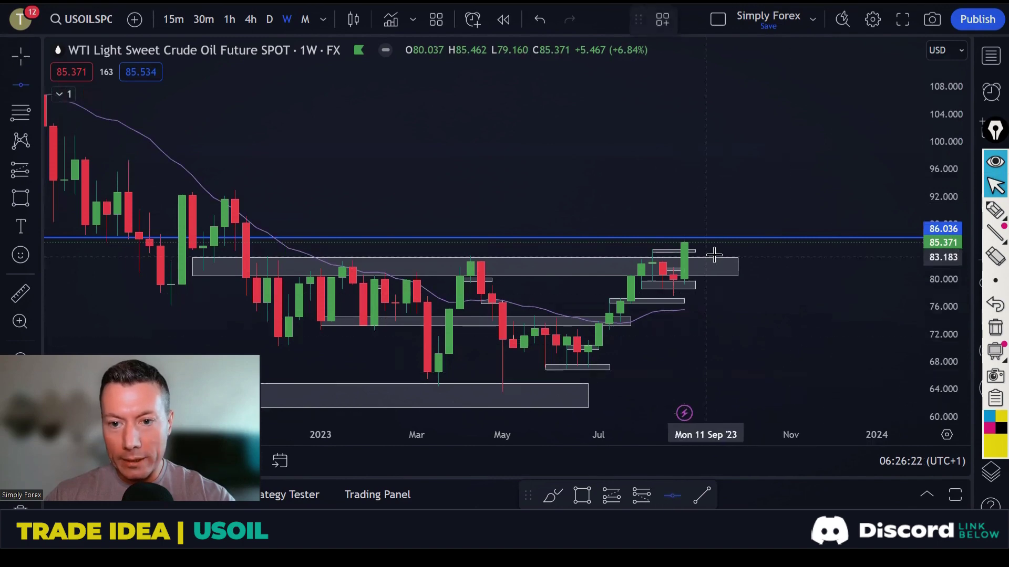
left_click(728, 201)
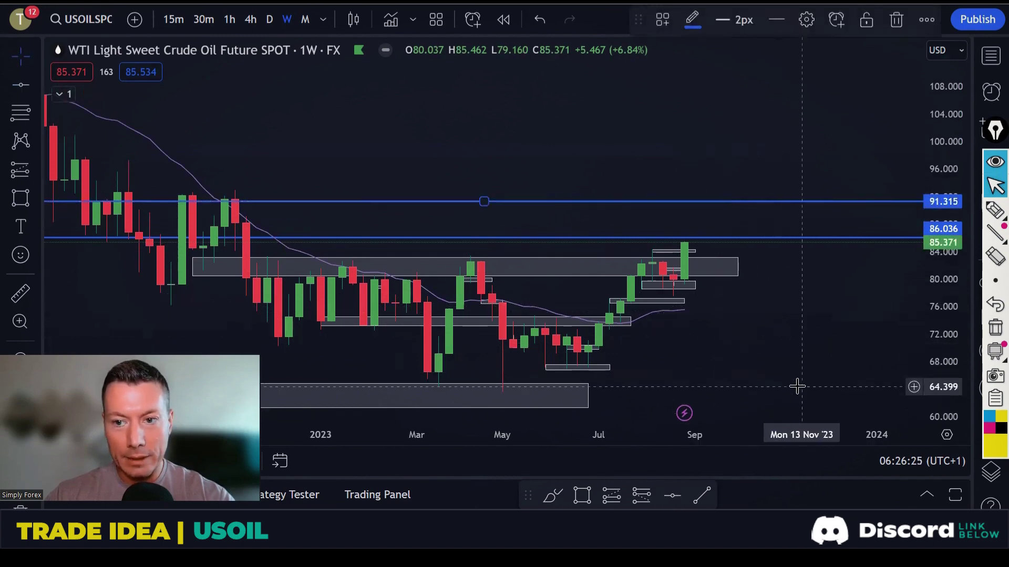
left_click(797, 387)
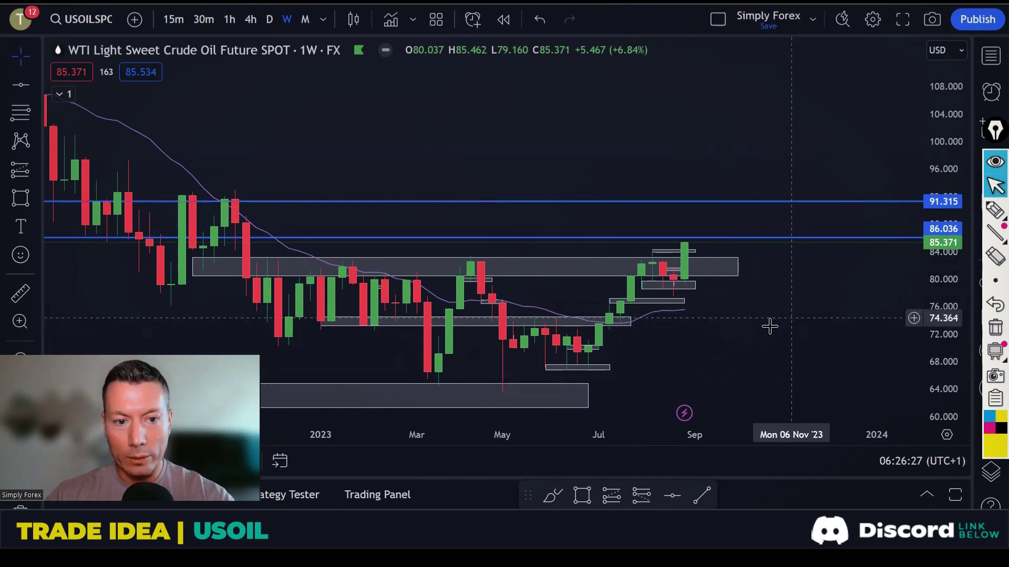
Underline the twin highs just above the 91.315 line with freehand strokes, and clear the annotations
left_click(994, 209)
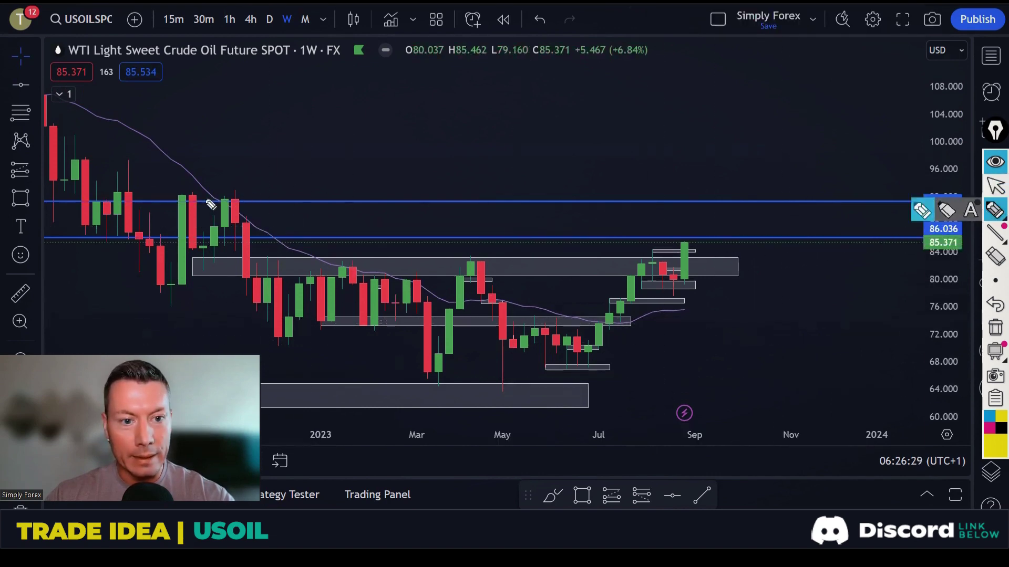
left_click_drag(180, 199, 271, 195)
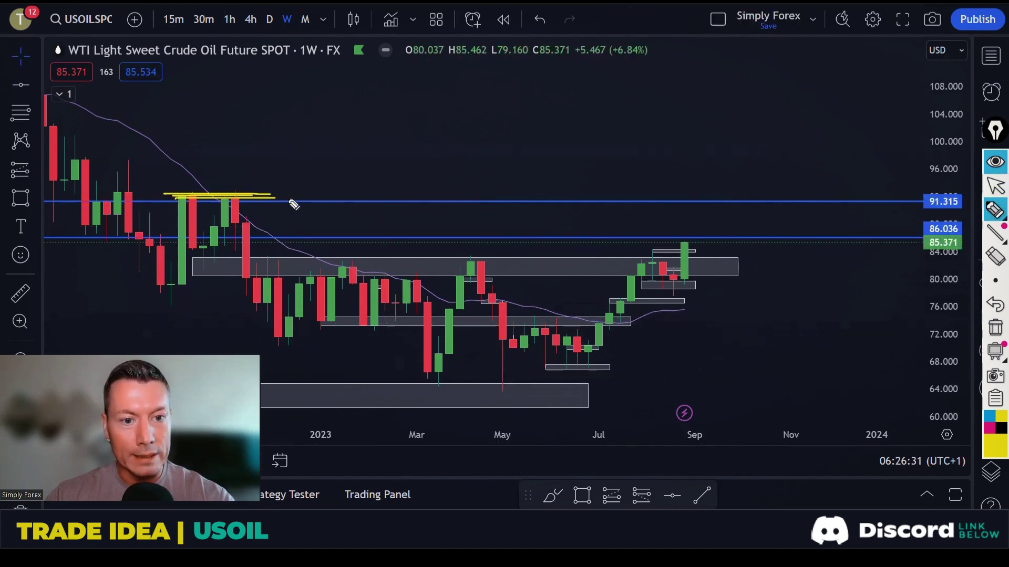
left_click(995, 327)
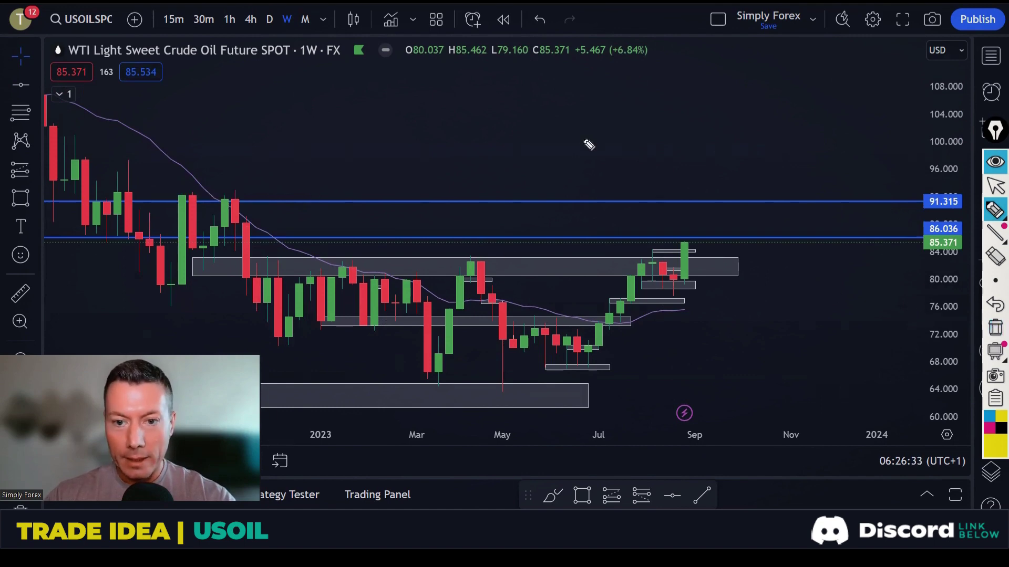
Switch USOILSPOT to the daily timeframe and examine the latest candles around the grey zones
scroll(578, 129, "up", 5)
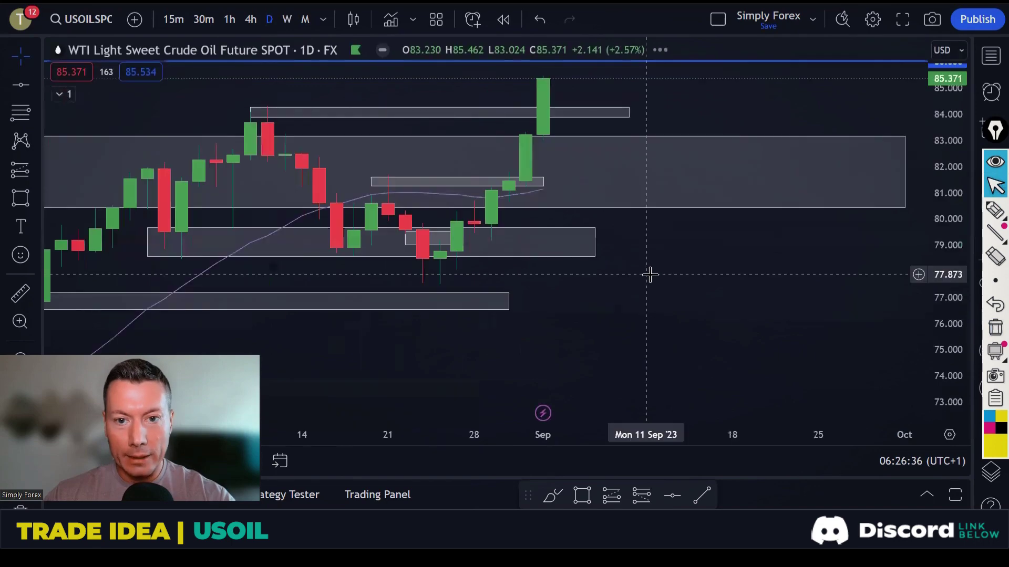
scroll(648, 275, "down", 5)
left_click_drag(759, 288, 659, 307)
scroll(668, 294, "up", 3)
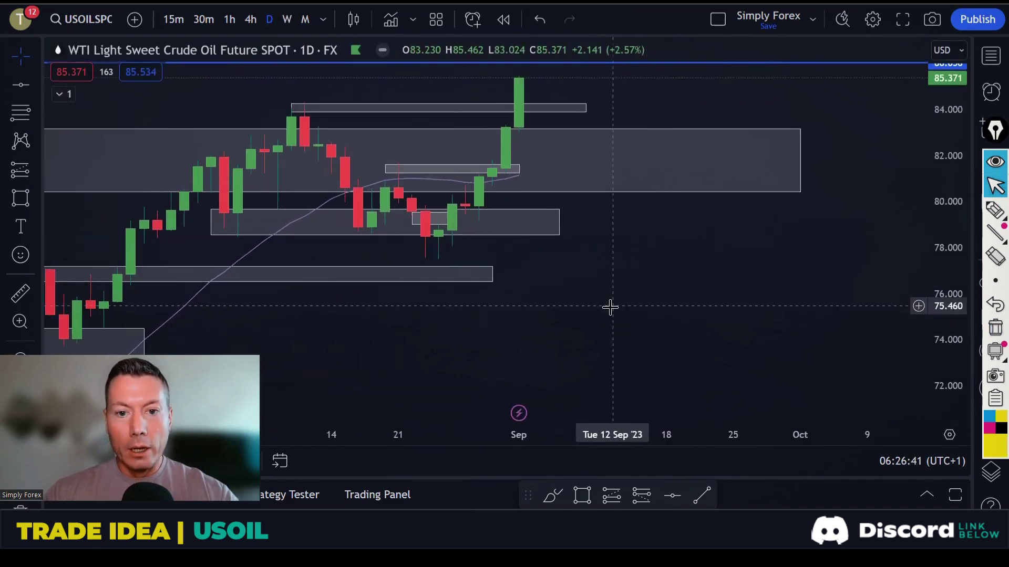
Trace the late-August daily rally upward, then draw a pullback from its top with circles at two grey zones, clearing each sketch
left_click(991, 216)
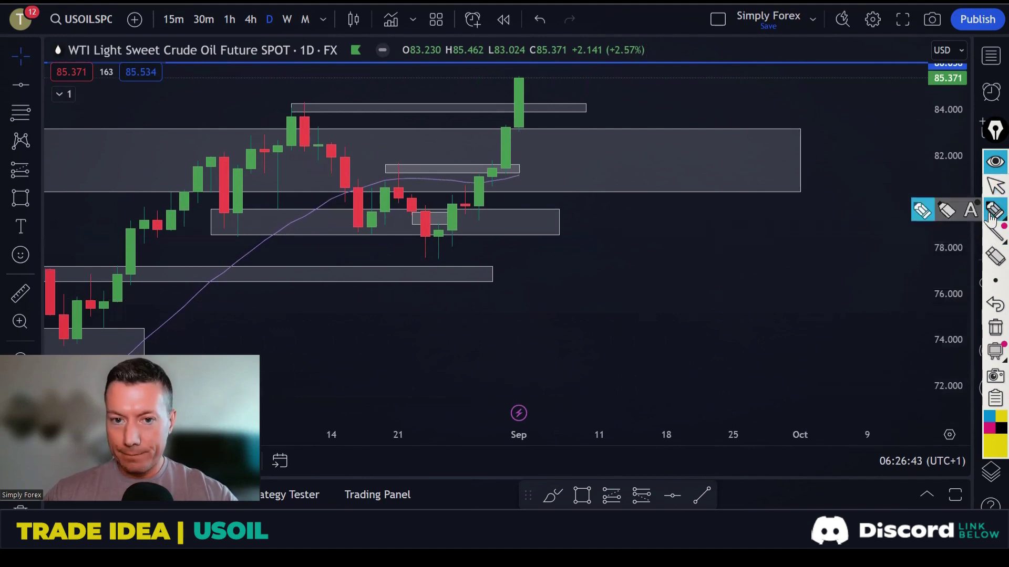
mouse_move(450, 232)
left_mouse_down()
mouse_move(491, 169)
mouse_move(542, 46)
left_mouse_up()
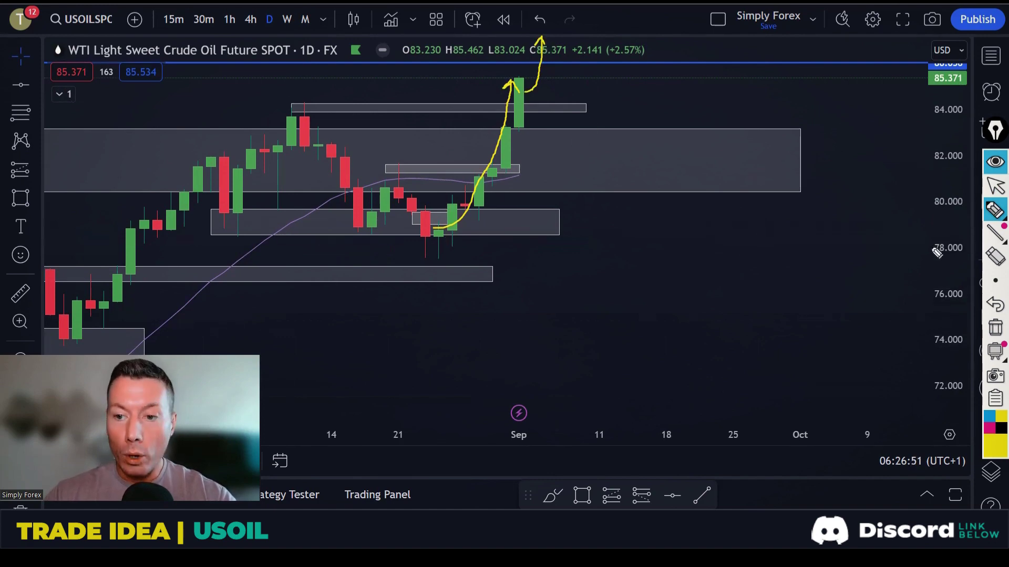
left_click(995, 328)
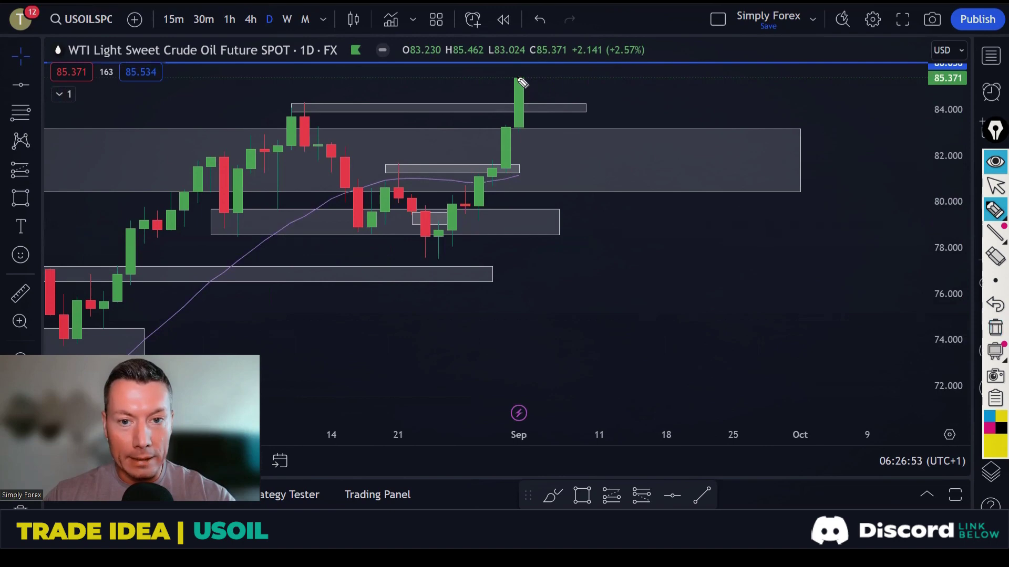
left_click_drag(540, 109, 581, 153)
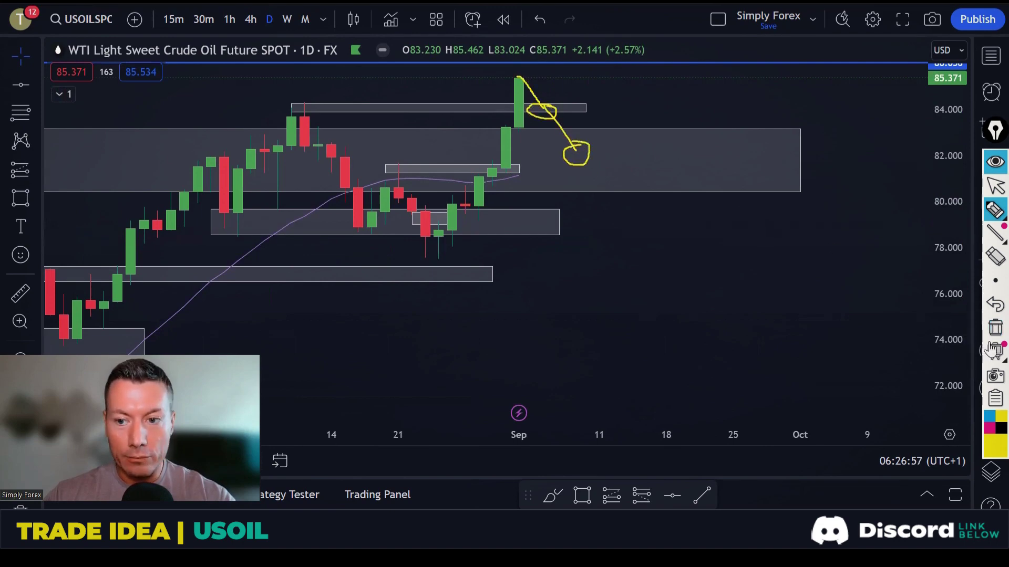
left_click(995, 328)
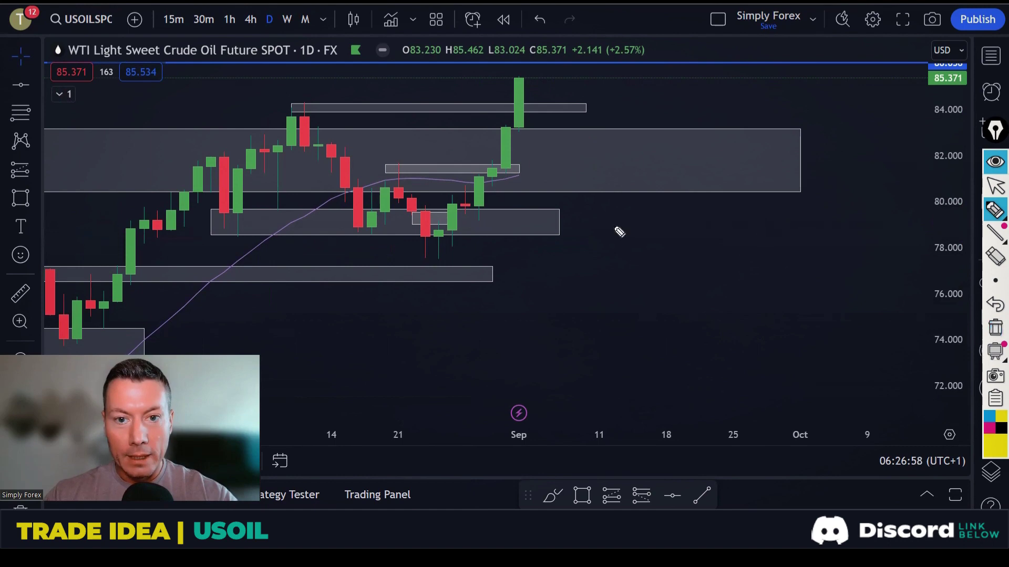
Switch the USOILSPOT chart to the 4-hour timeframe, keeping the latest rally and its grey zones in view
left_click(250, 19)
scroll(661, 317, "down", 5)
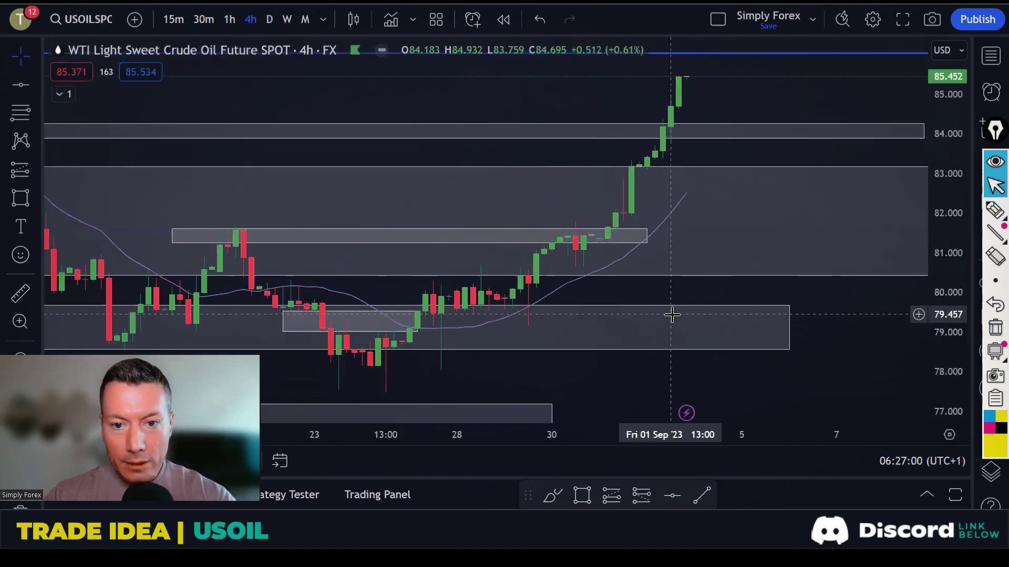
left_click_drag(823, 227, 632, 227)
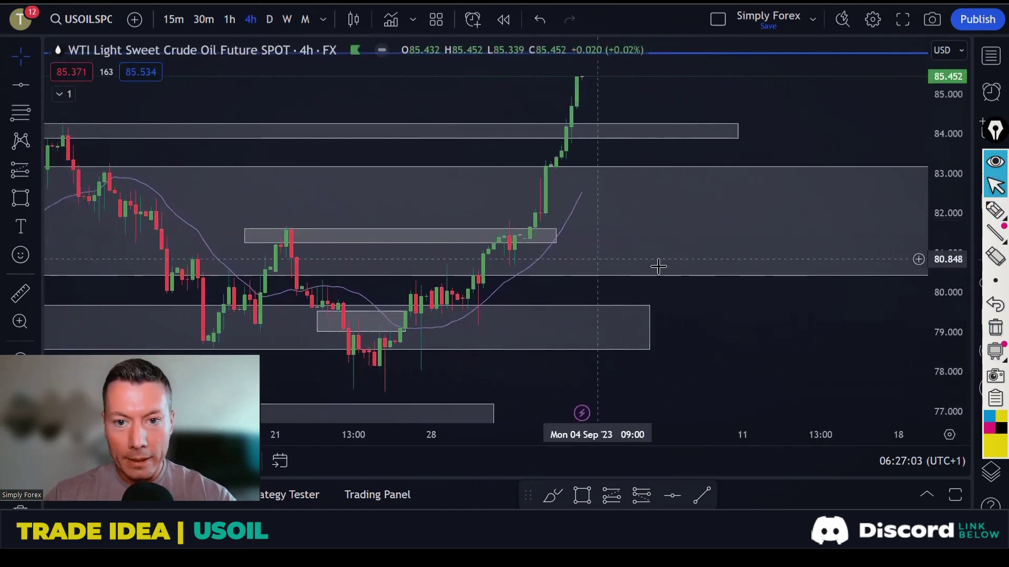
Mark the rally's latest high and the last pullback low near 80.5 with short freehand lines, and clear the annotations
left_click(990, 215)
left_click_drag(554, 79, 599, 83)
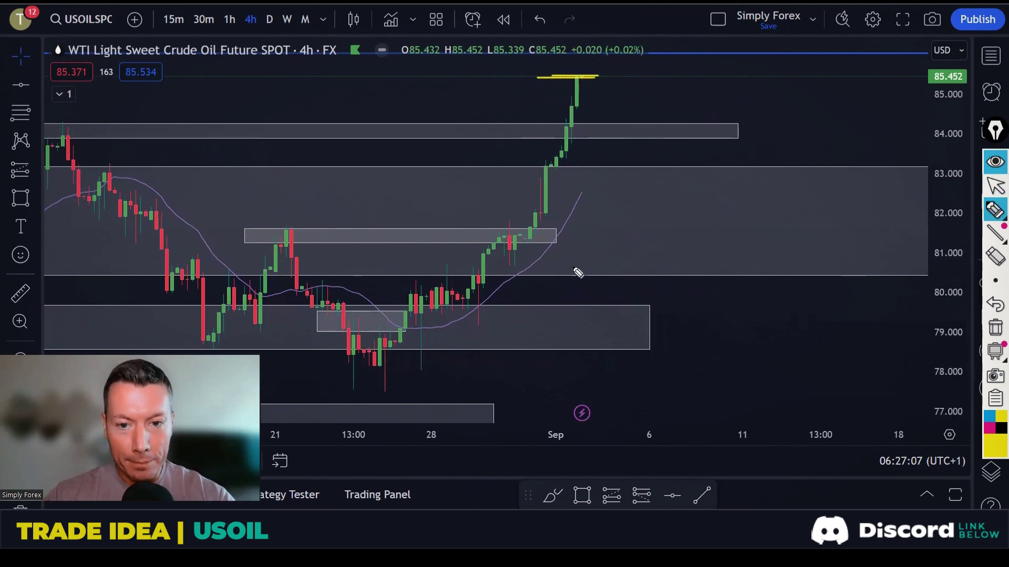
left_click_drag(494, 275, 561, 271)
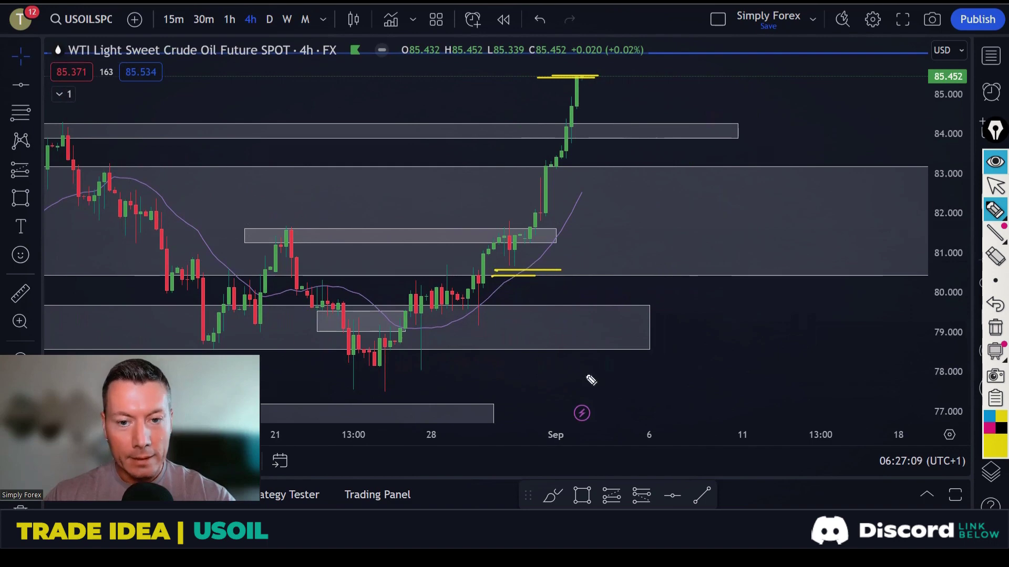
left_click(994, 327)
Sketch a pullback with circles at the 84 zone and near 82.2, add a line along that zone and upward bounce arrows, and clear everything
scroll(660, 199, "down", 2)
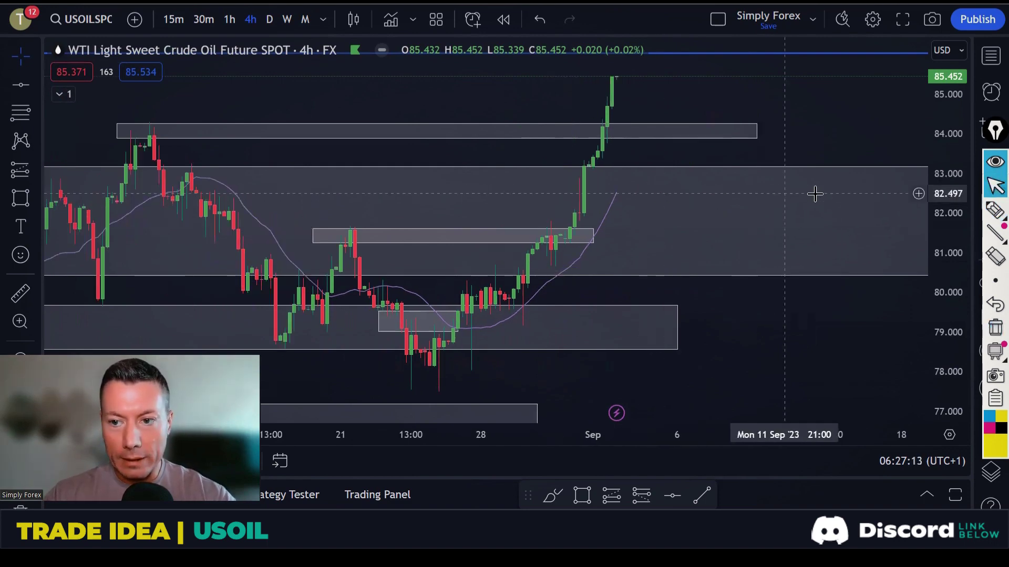
left_click(995, 210)
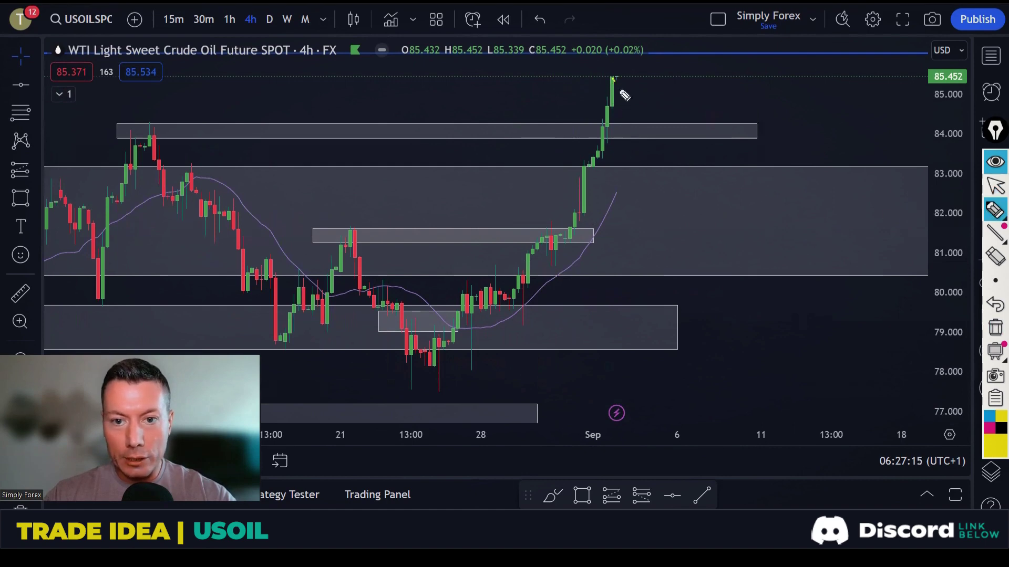
mouse_move(613, 80)
left_mouse_down()
mouse_move(648, 135)
mouse_move(641, 126)
mouse_move(665, 136)
mouse_move(658, 128)
left_mouse_up()
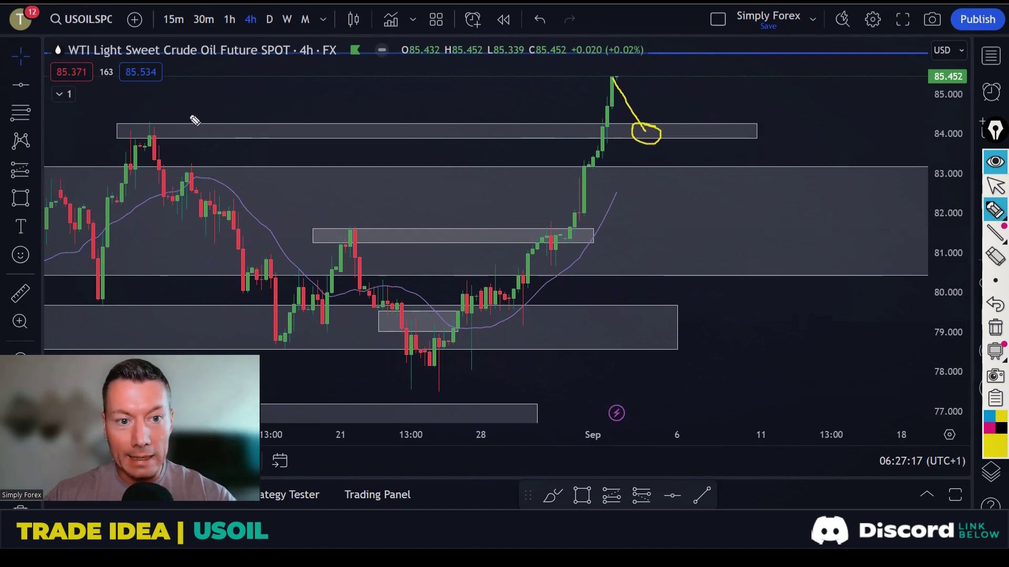
mouse_move(111, 136)
left_mouse_down()
mouse_move(611, 135)
mouse_move(659, 168)
mouse_move(654, 198)
mouse_move(678, 220)
left_mouse_up()
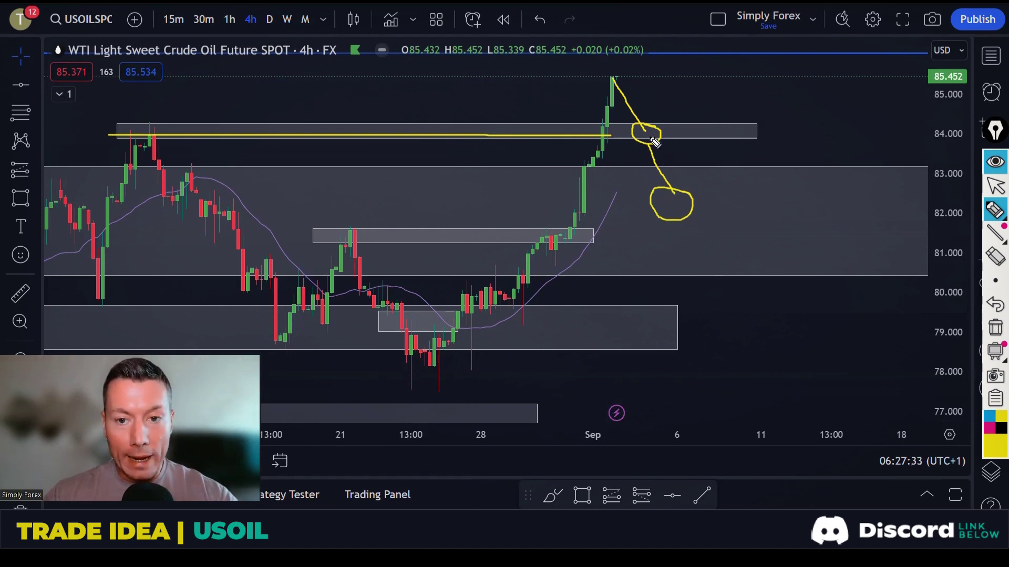
left_click_drag(651, 137, 683, 97)
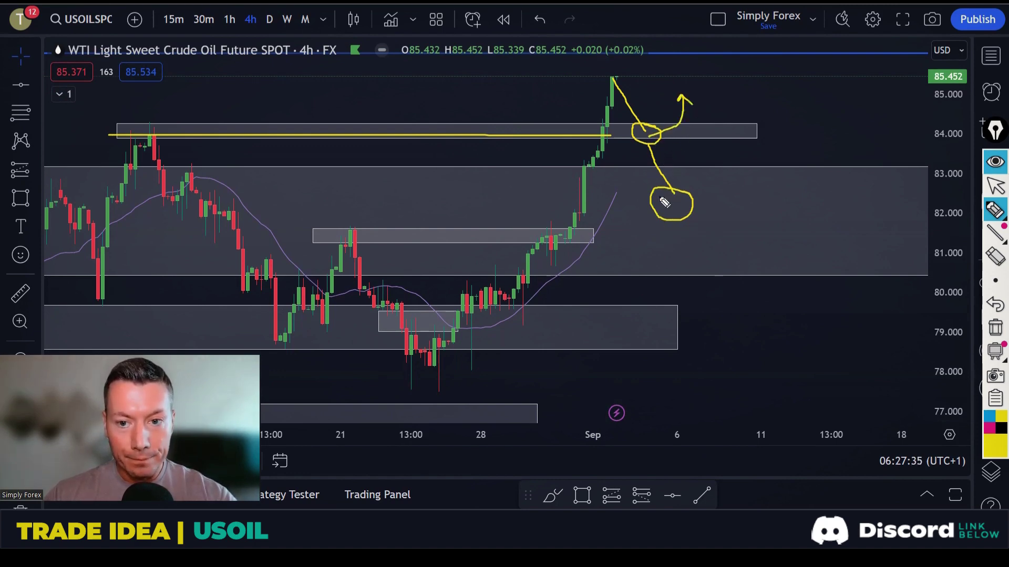
left_click_drag(665, 203, 738, 181)
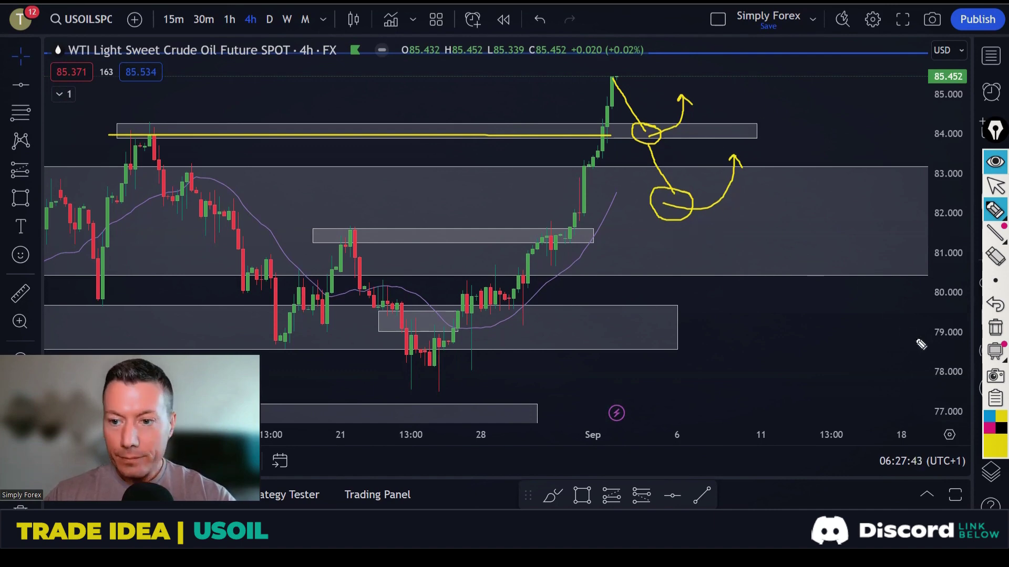
left_click(995, 328)
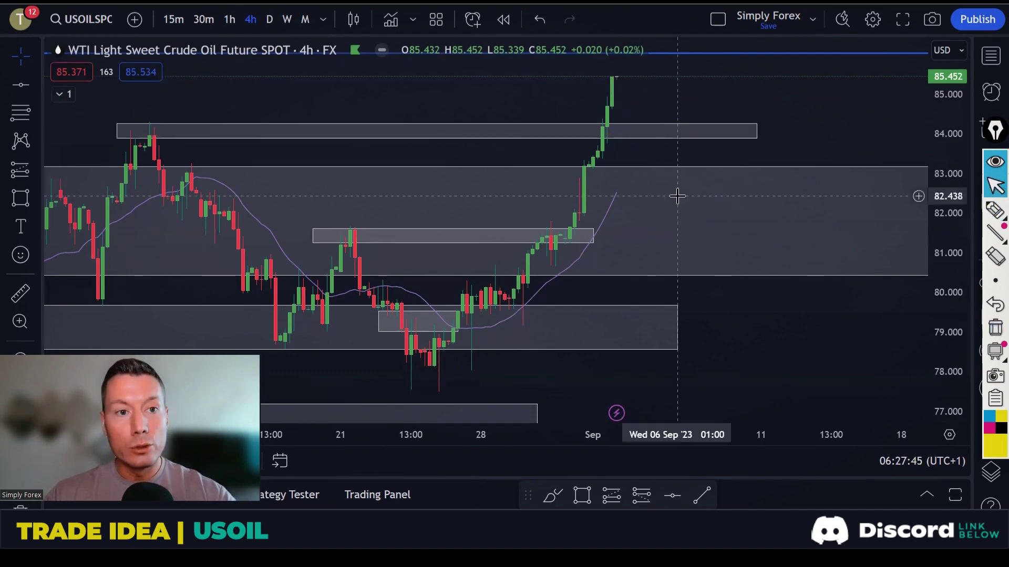